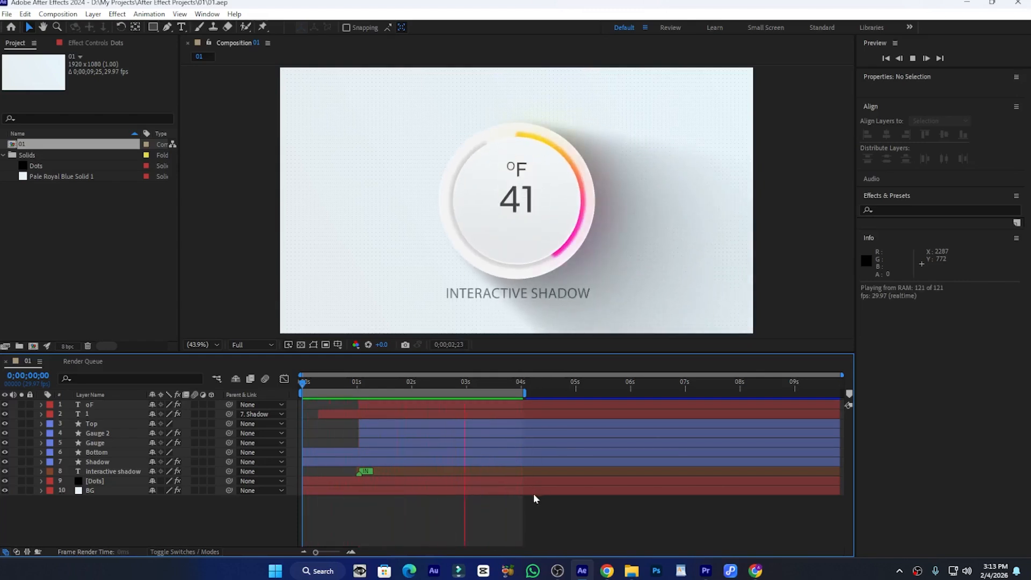
key("space")
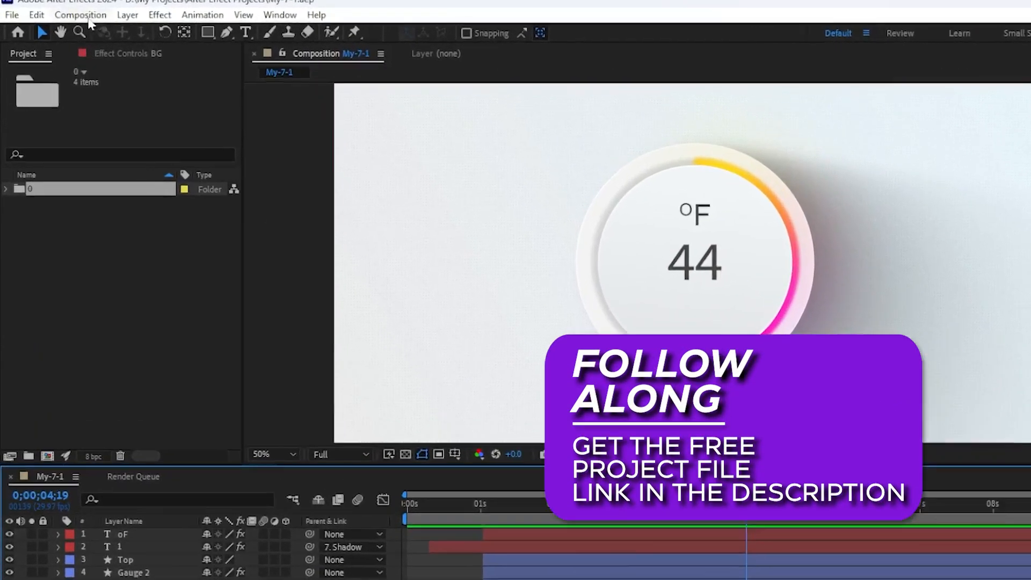
Create a new 1920 x 1080 composition at 29.97 fps with a duration of 10 seconds.
left_click(86, 17)
left_click(107, 32)
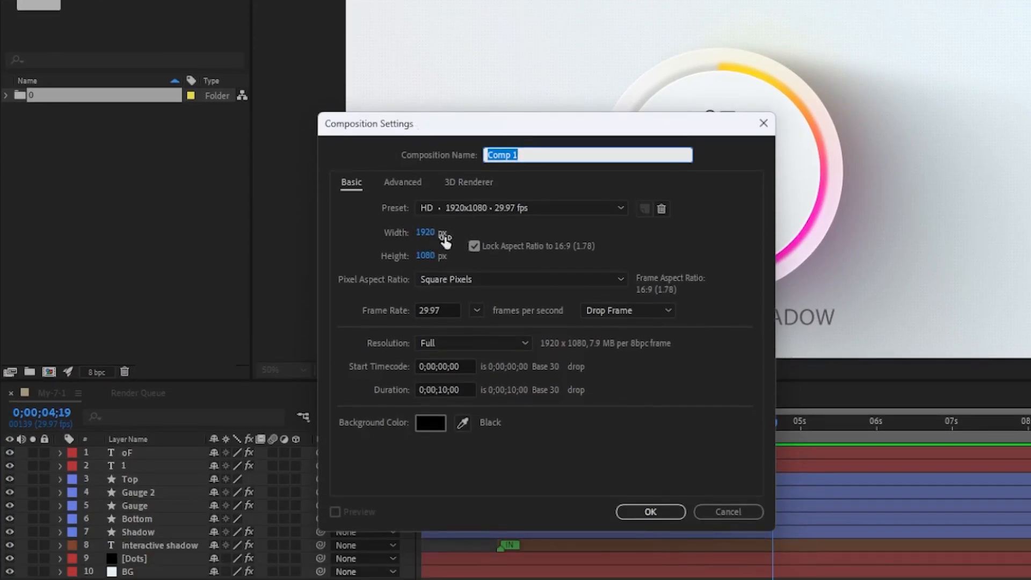
left_click(450, 233)
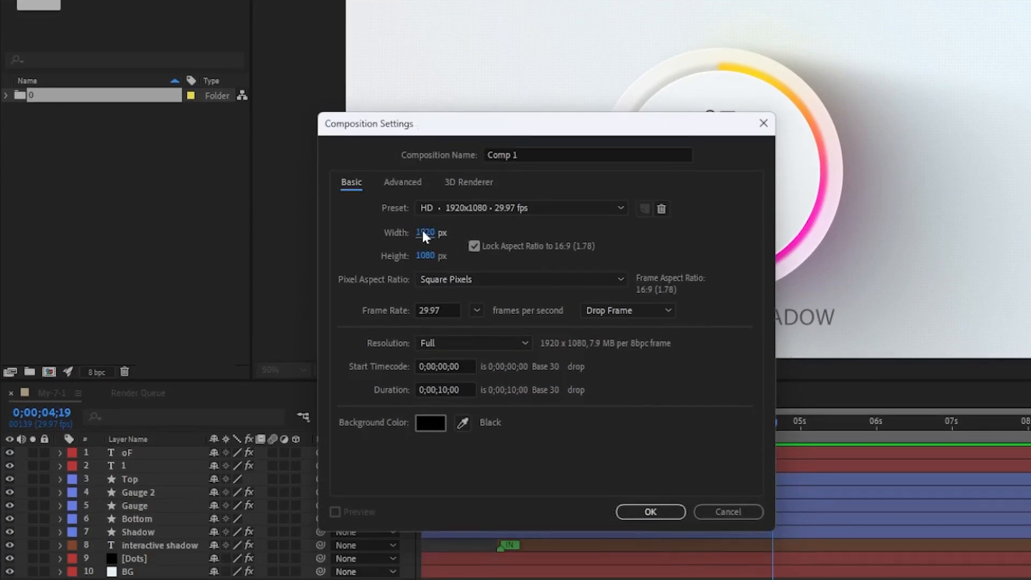
left_click(427, 256)
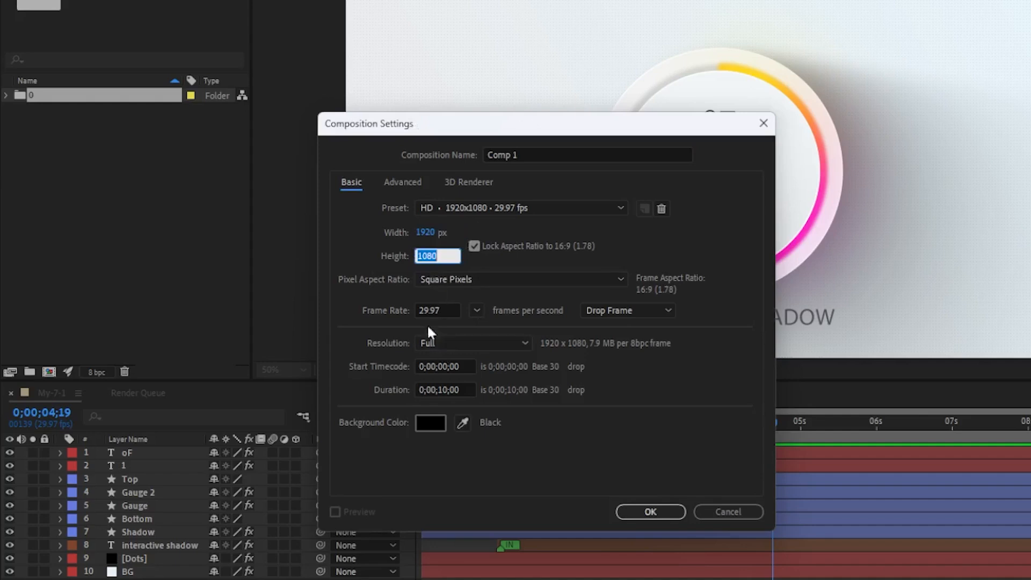
left_click(424, 309)
left_click(441, 390)
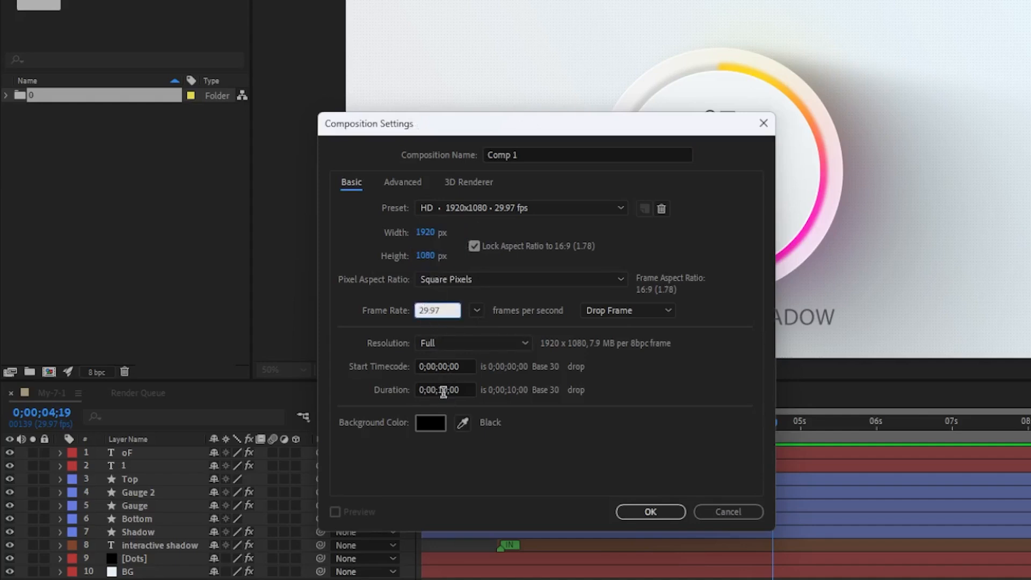
left_click(651, 511)
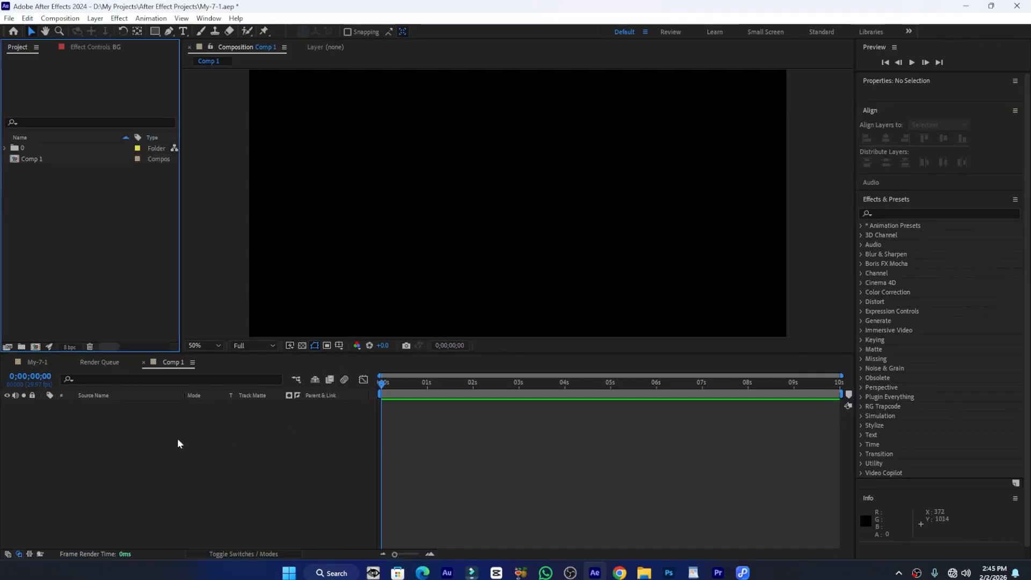
Add a white 1920 x 1080 px solid layer named BG to the composition.
right_click(178, 439)
mouse_move(232, 299)
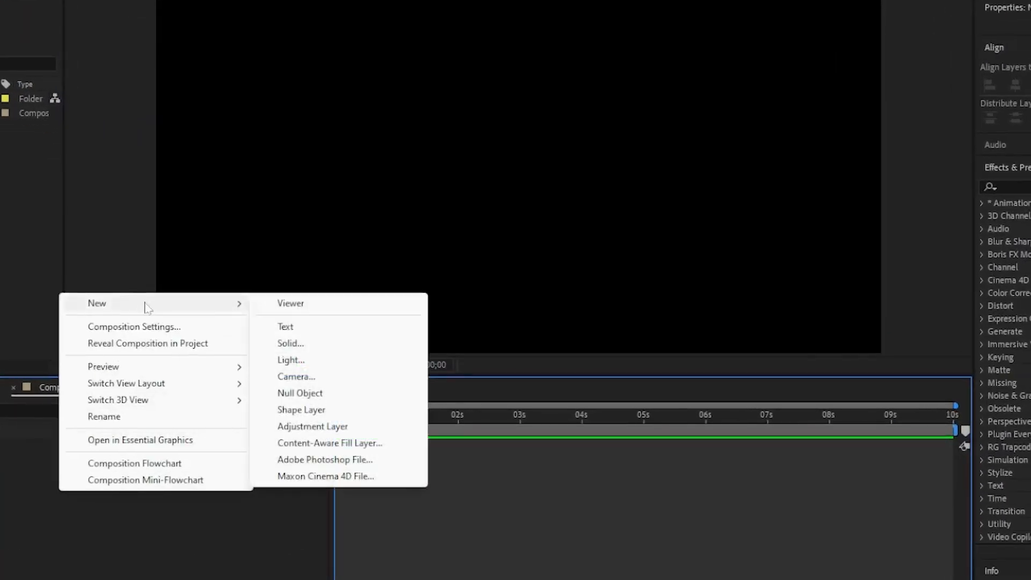
left_click(304, 344)
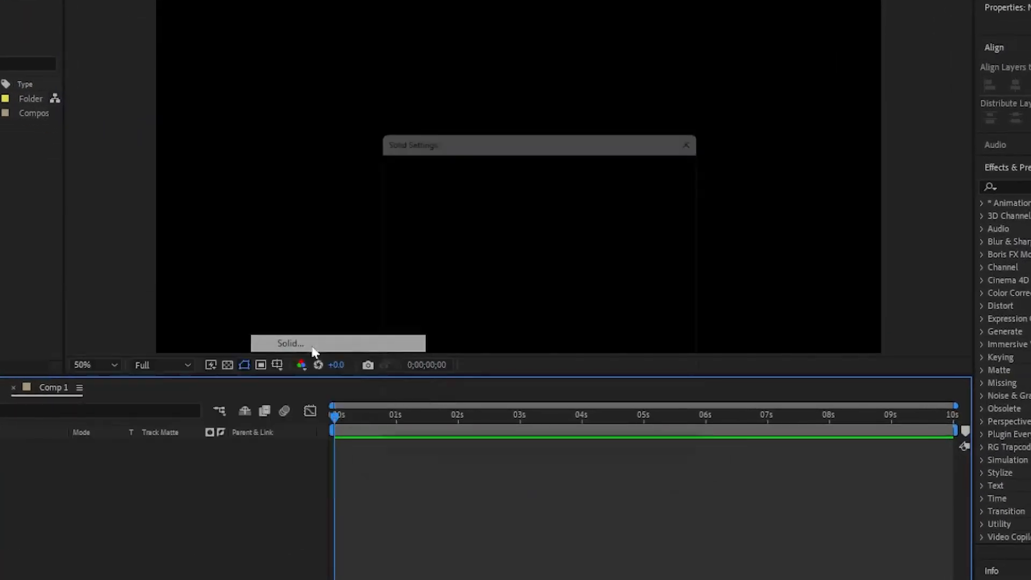
left_click(536, 391)
mouse_move(666, 306)
left_mouse_down()
mouse_move(575, 265)
mouse_move(587, 292)
left_mouse_up()
left_click(967, 288)
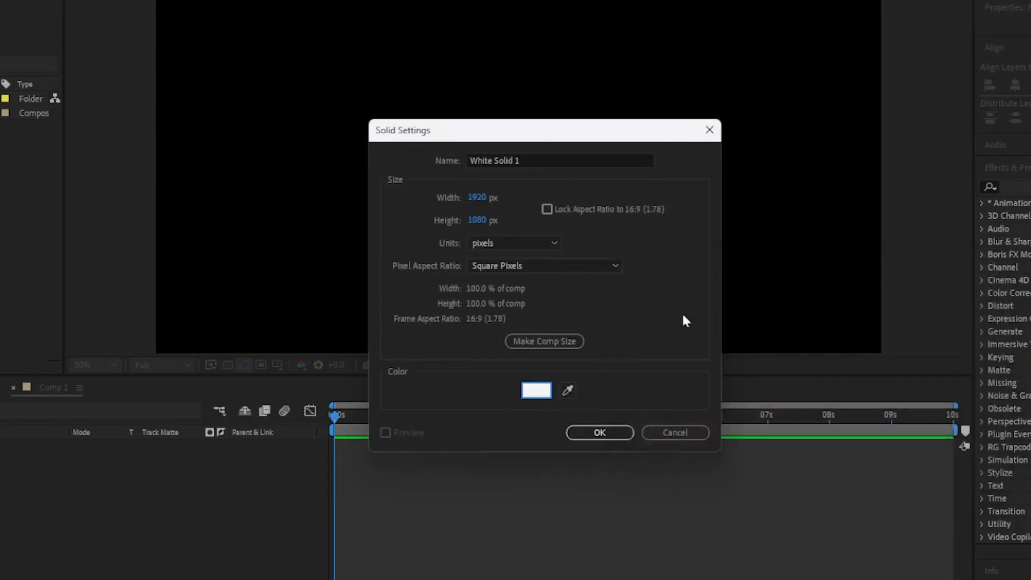
left_click_drag(543, 161, 425, 161)
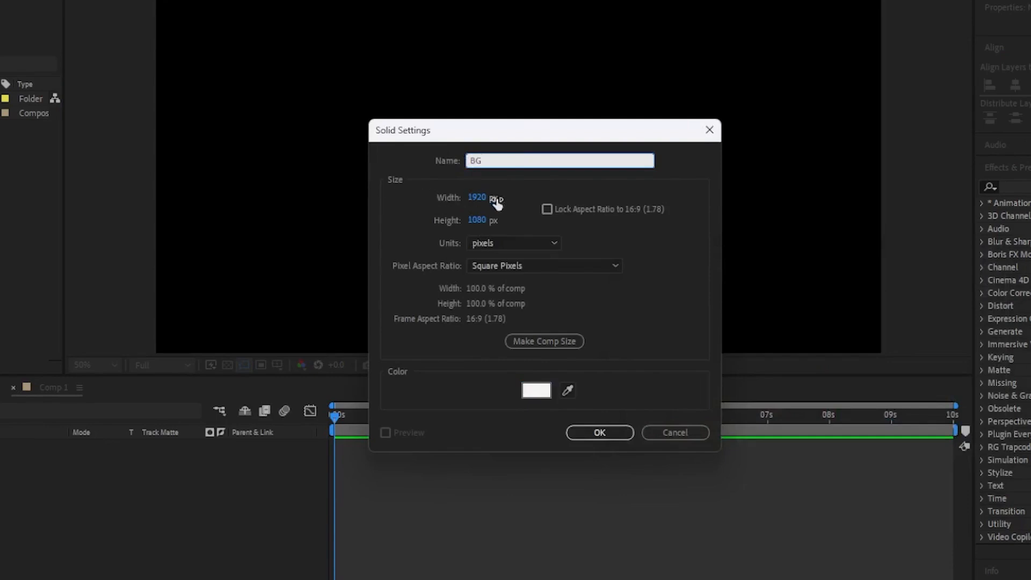
left_click(593, 430)
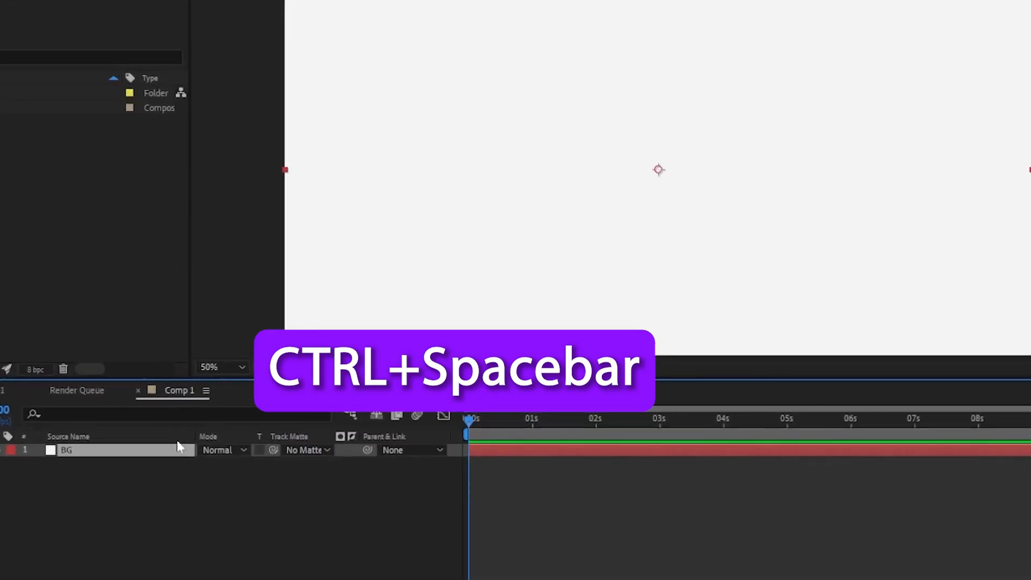
Apply a Fill effect to the BG layer and set its colour to the pale blue EDF5F8.
key("ctrl+space")
type("fi")
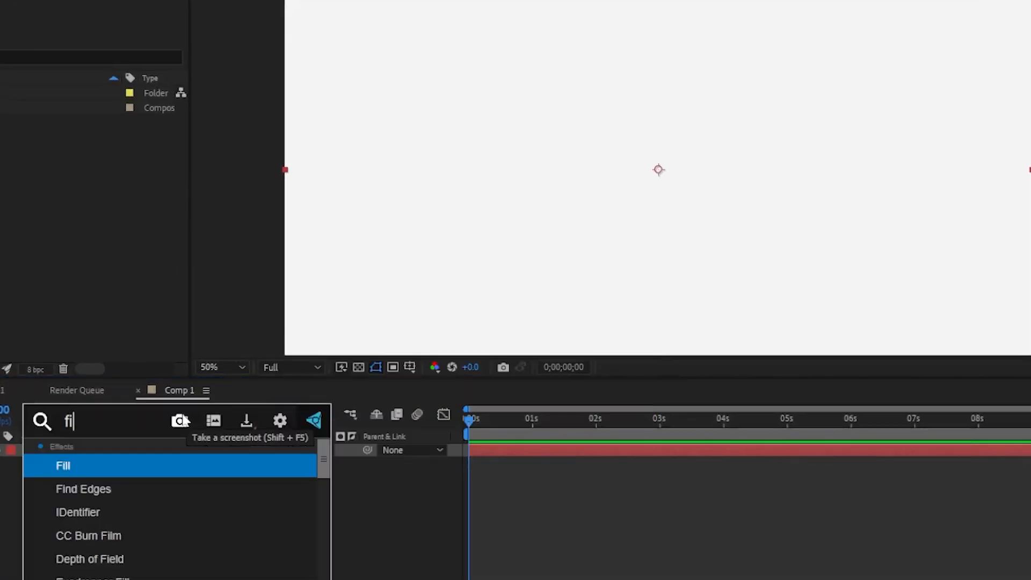
key("Return")
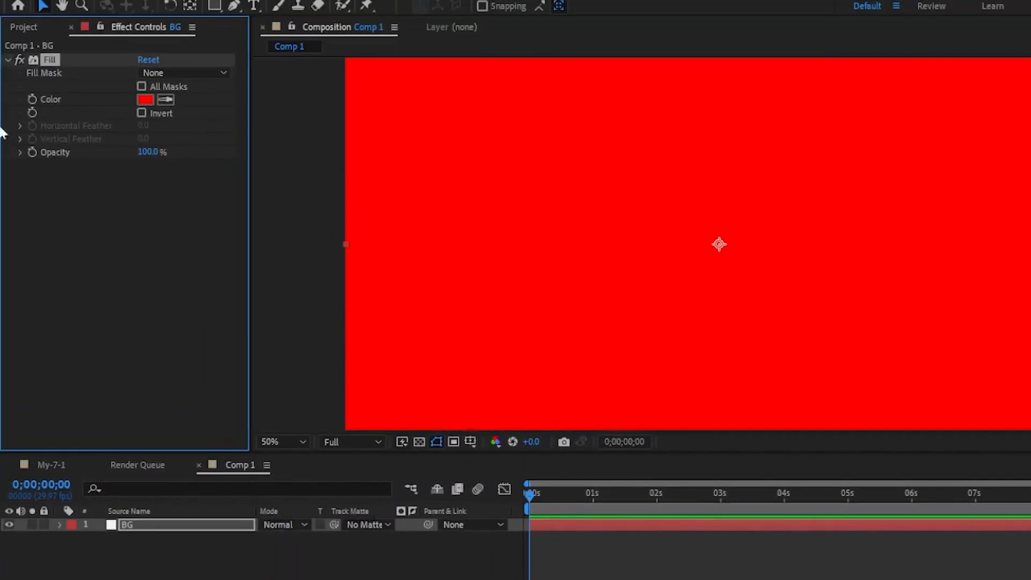
left_click(156, 100)
left_click(841, 366)
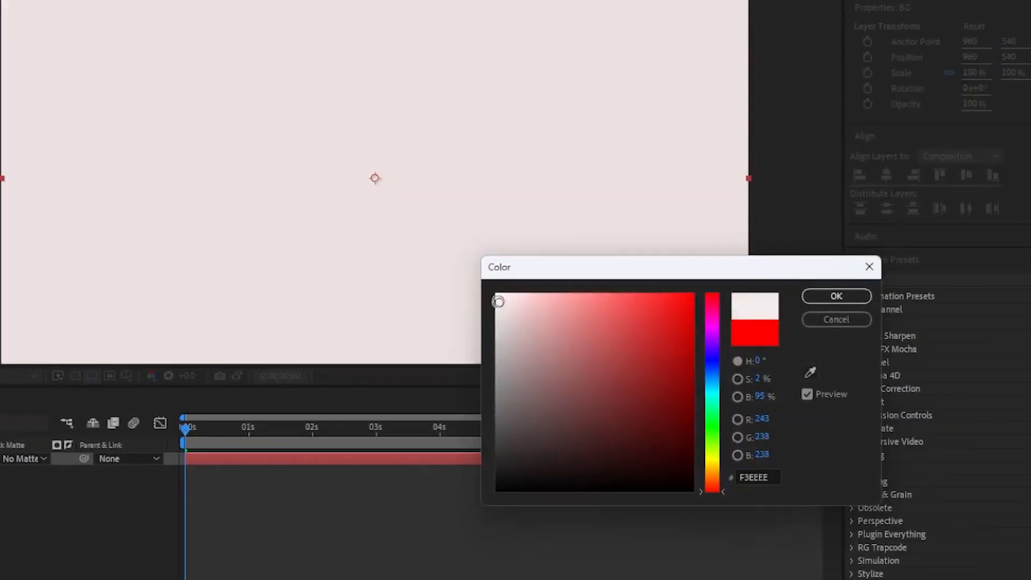
left_click(712, 382)
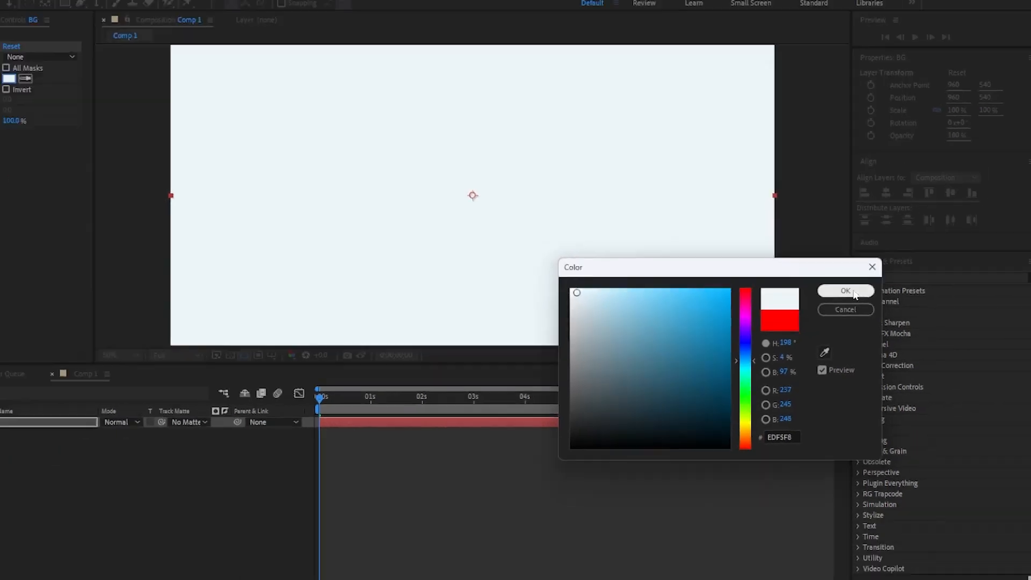
left_click(836, 296)
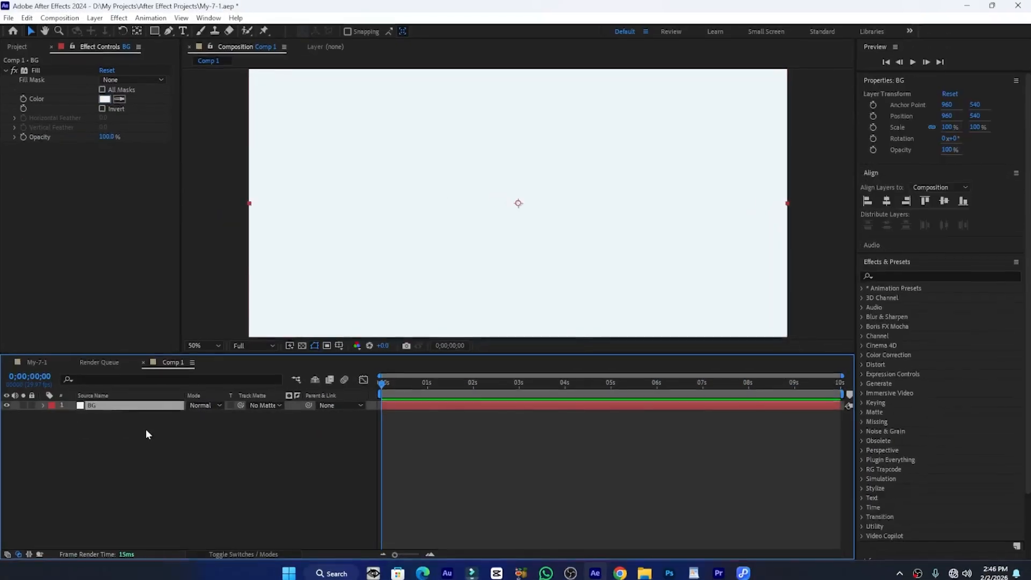
Add a black 1920 x 1080 px solid layer above BG and rename it Dots.
right_click(0, 490)
mouse_move(156, 293)
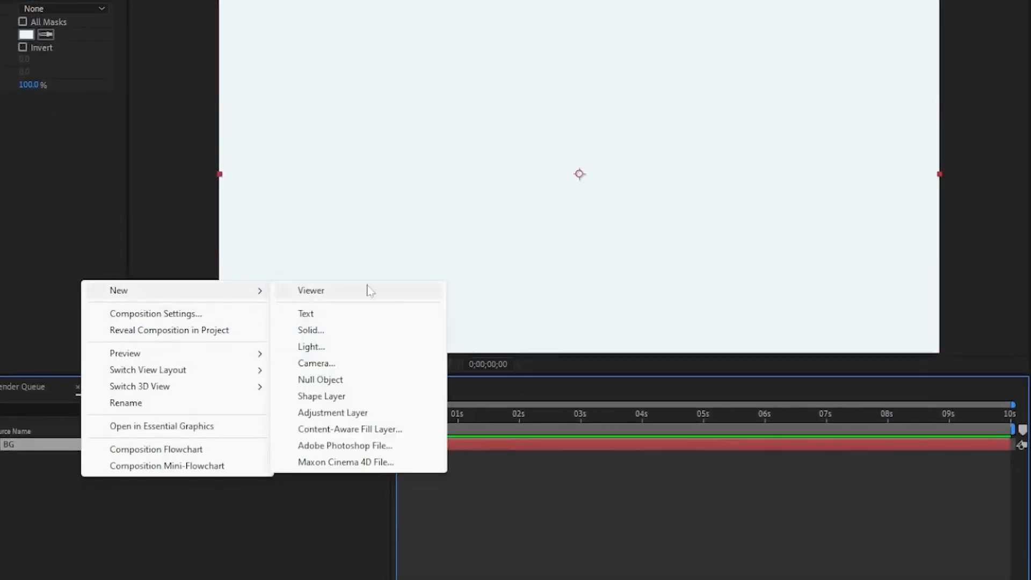
left_click(341, 332)
left_click_drag(595, 141, 558, 139)
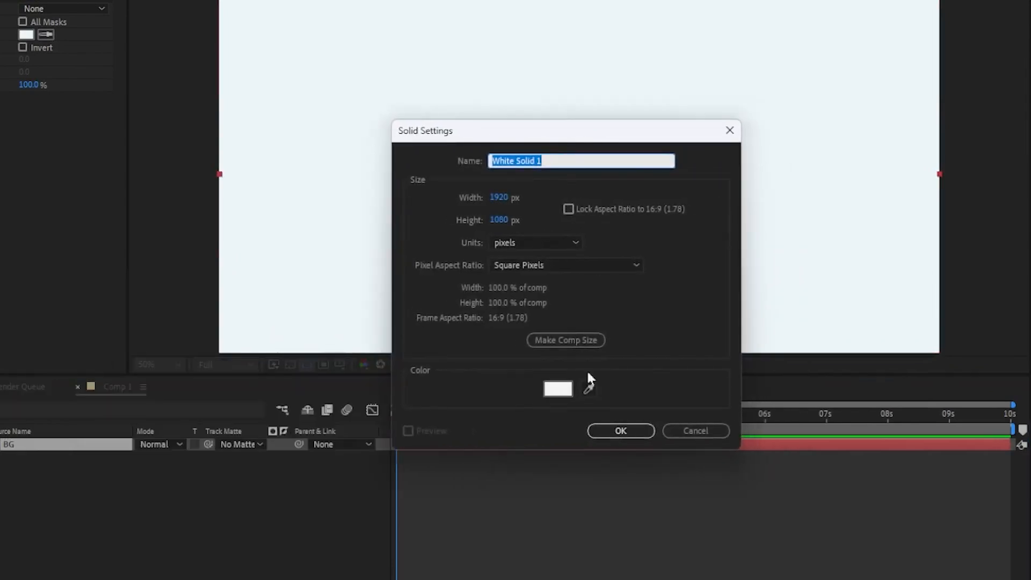
left_click(558, 388)
left_click_drag(764, 324, 645, 521)
left_click(1020, 288)
left_click(618, 430)
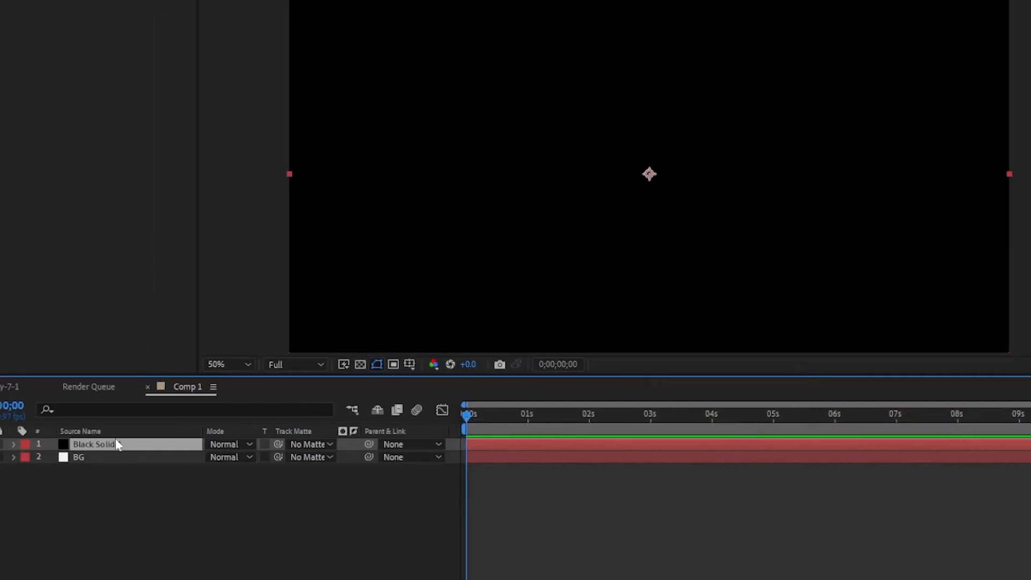
key("Return")
type("Dots")
key("Return")
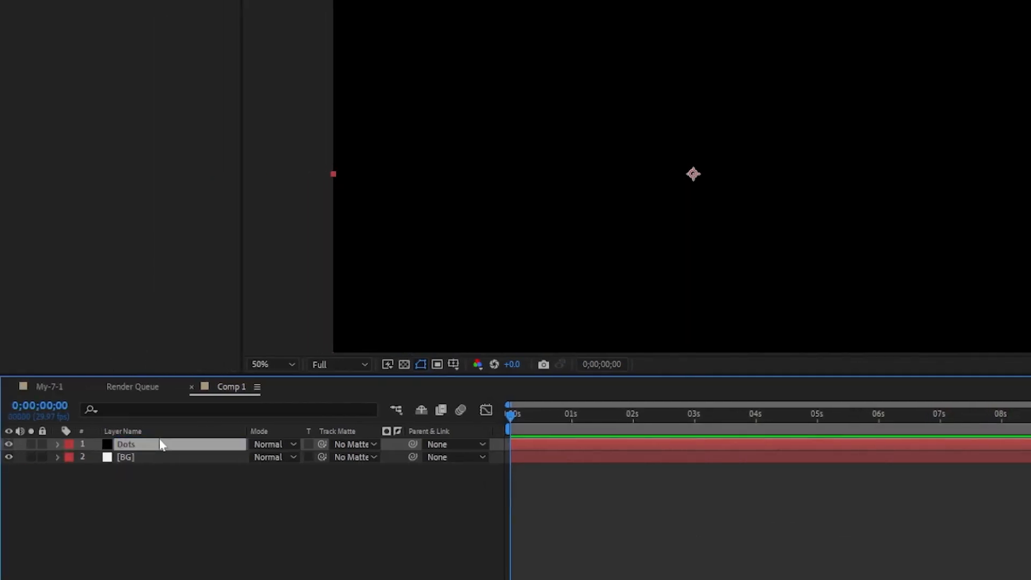
Apply the CC Ball Action effect to the Dots layer with a grid spacing of 5 and a ball size of 7.
key("ctrl+space")
type("cc")
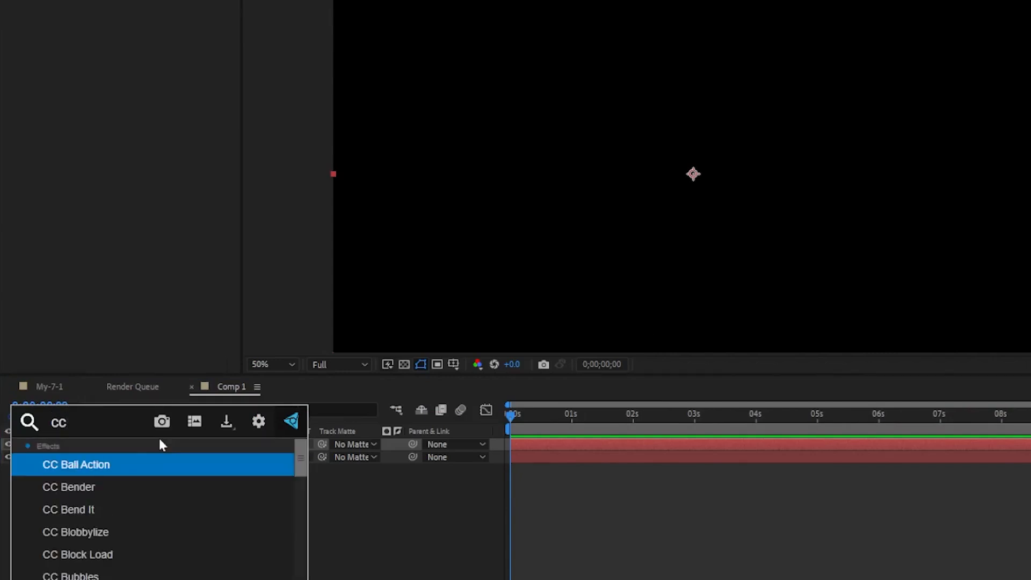
left_click(98, 470)
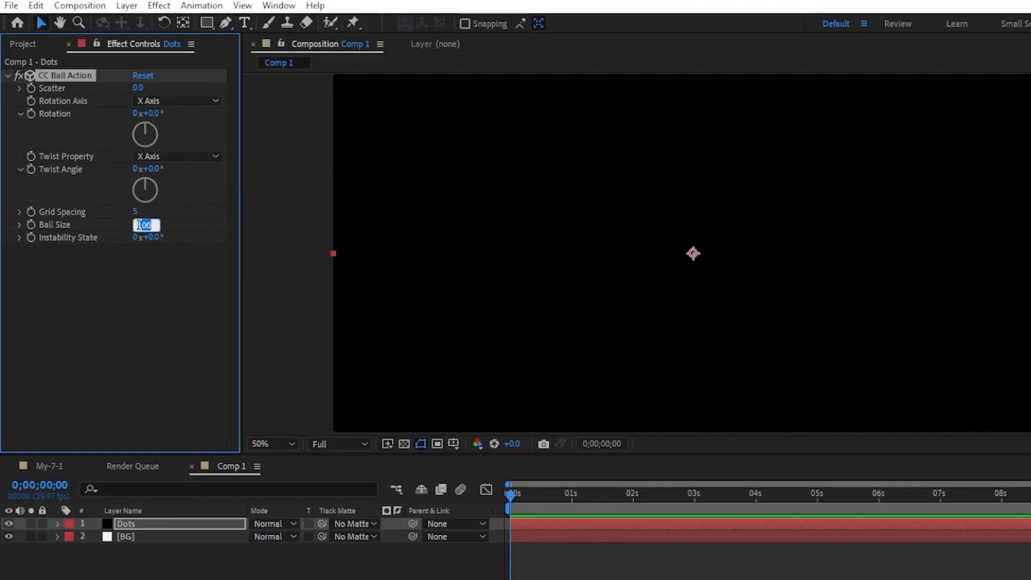
key("Return")
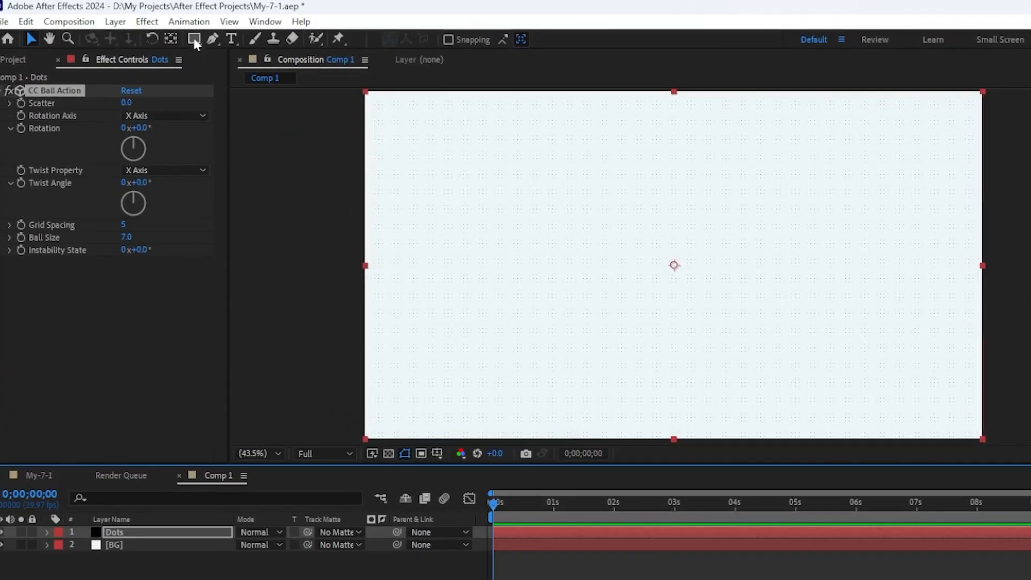
Draw a circle about 751 px wide on a new shape layer and centre it in the composition with its anchor point in the middle.
left_click_drag(195, 43, 242, 69)
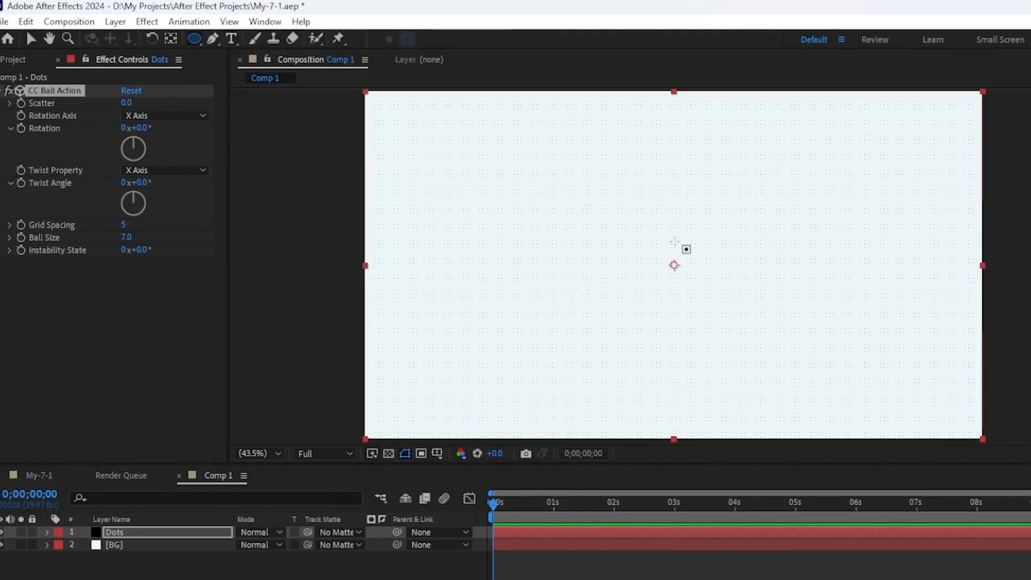
left_click(156, 569)
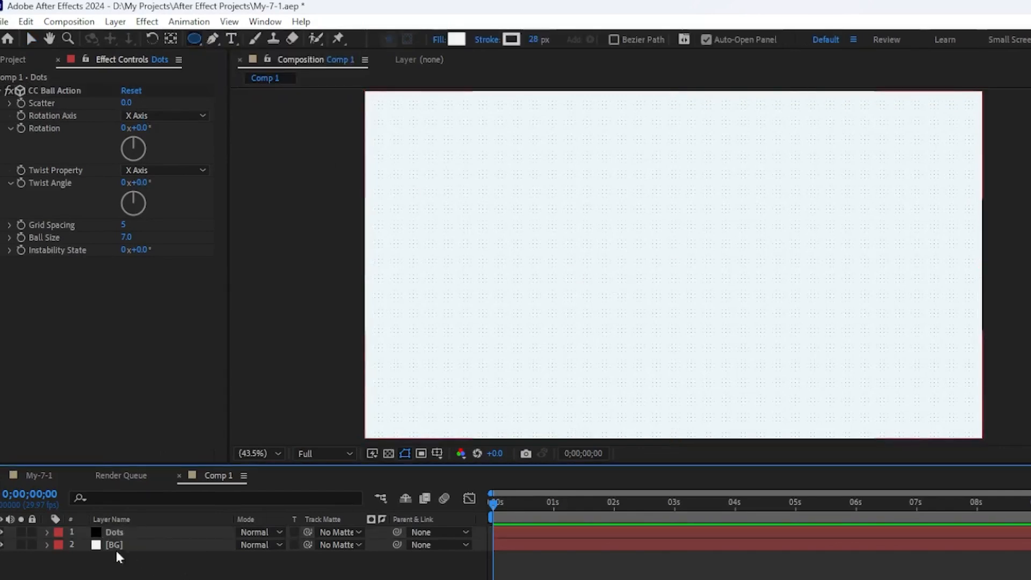
left_click_drag(589, 201, 814, 370)
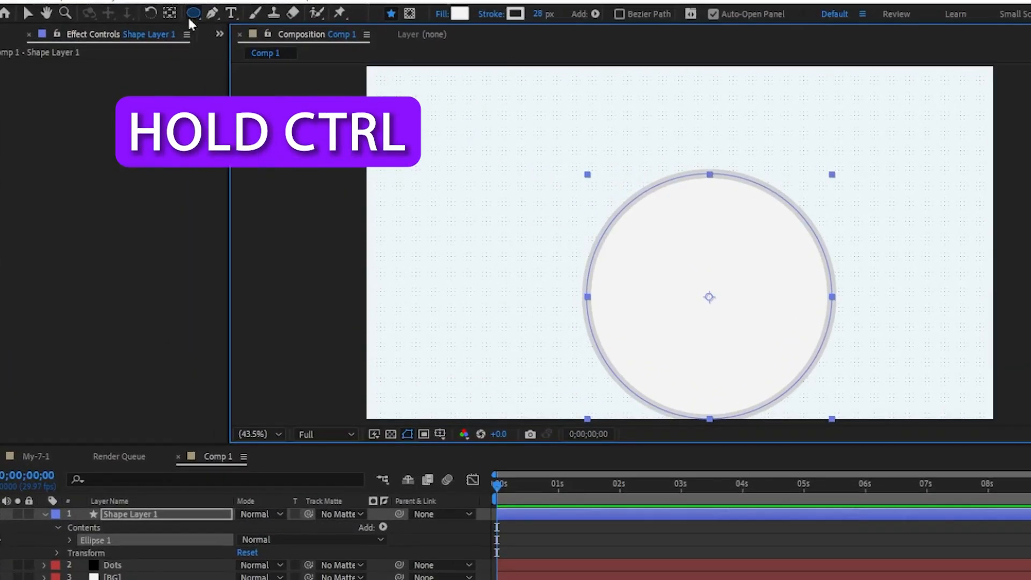
left_click(169, 13)
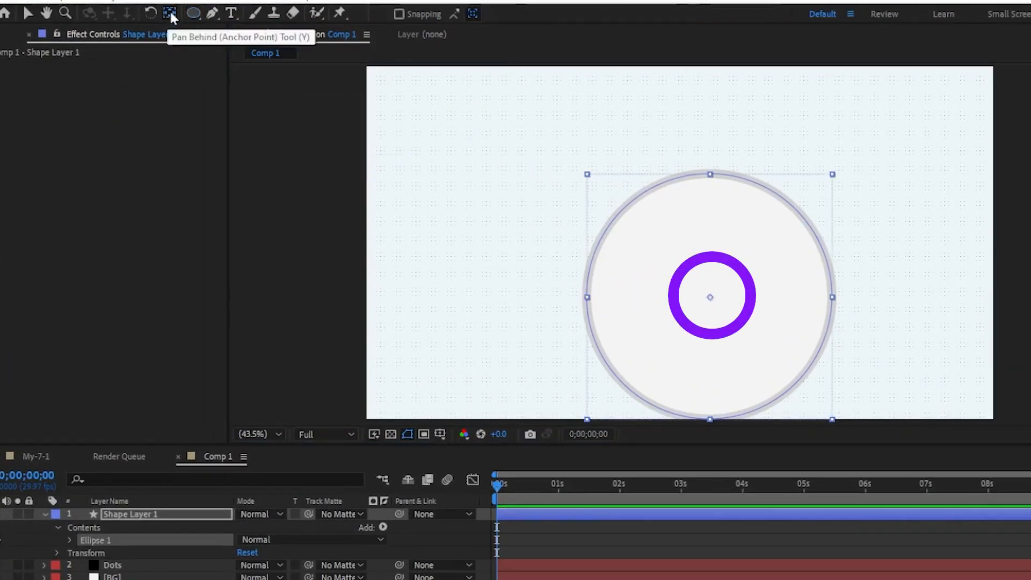
key("ctrl+Home")
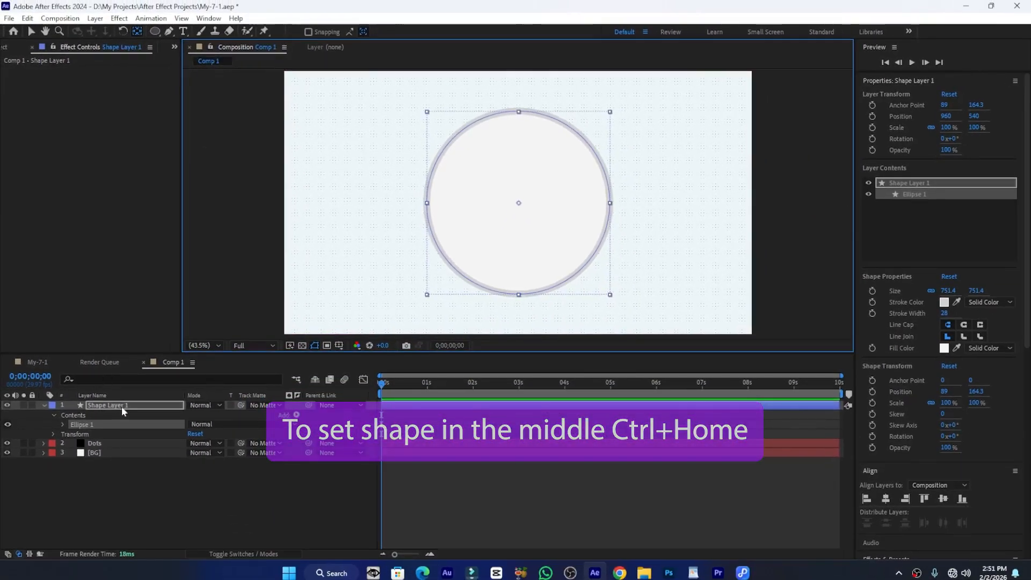
Remove the stroke from the circle on the shape layer by setting it to None.
left_click(122, 407)
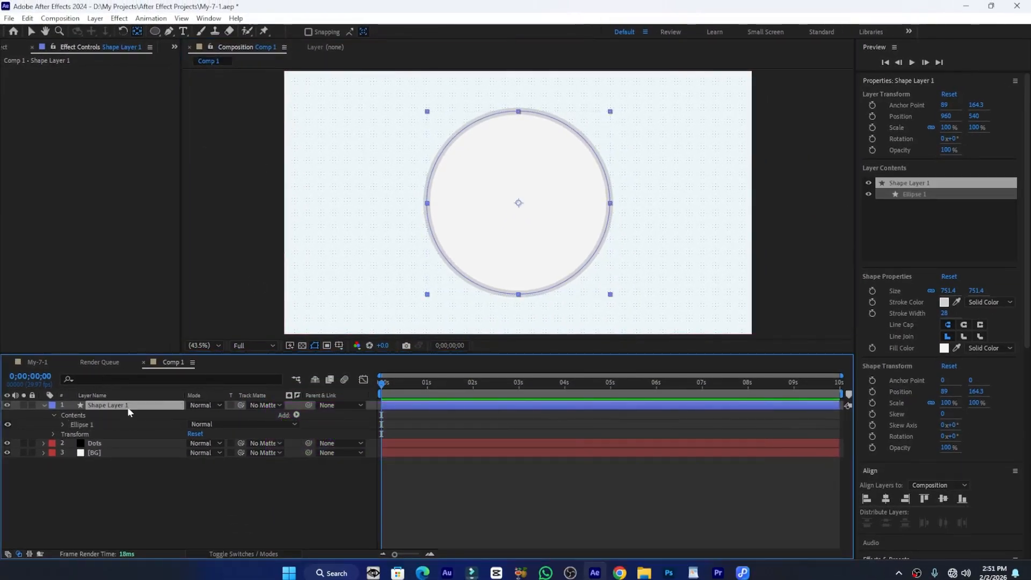
left_click(155, 31)
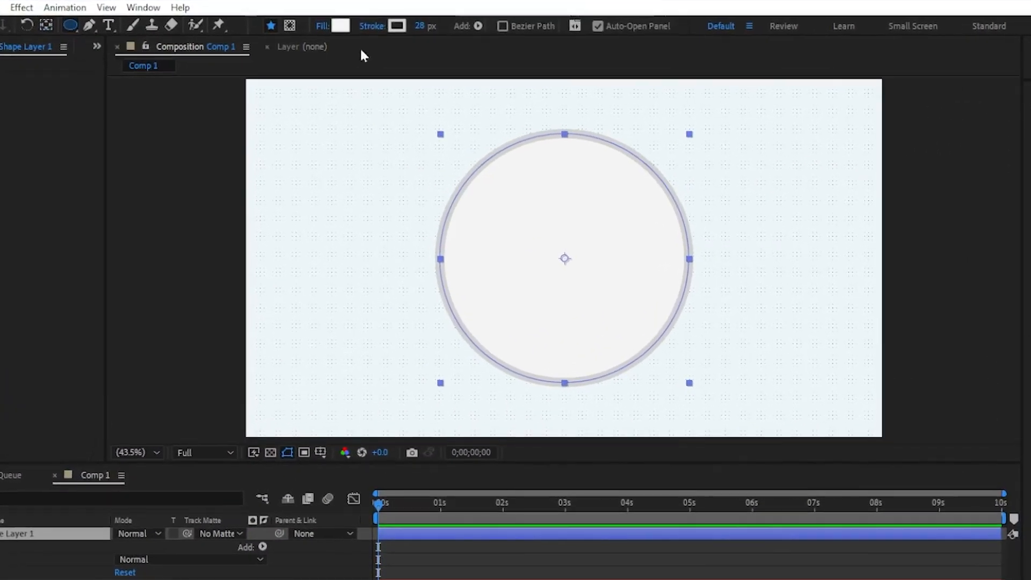
left_click(370, 27)
left_click(512, 339)
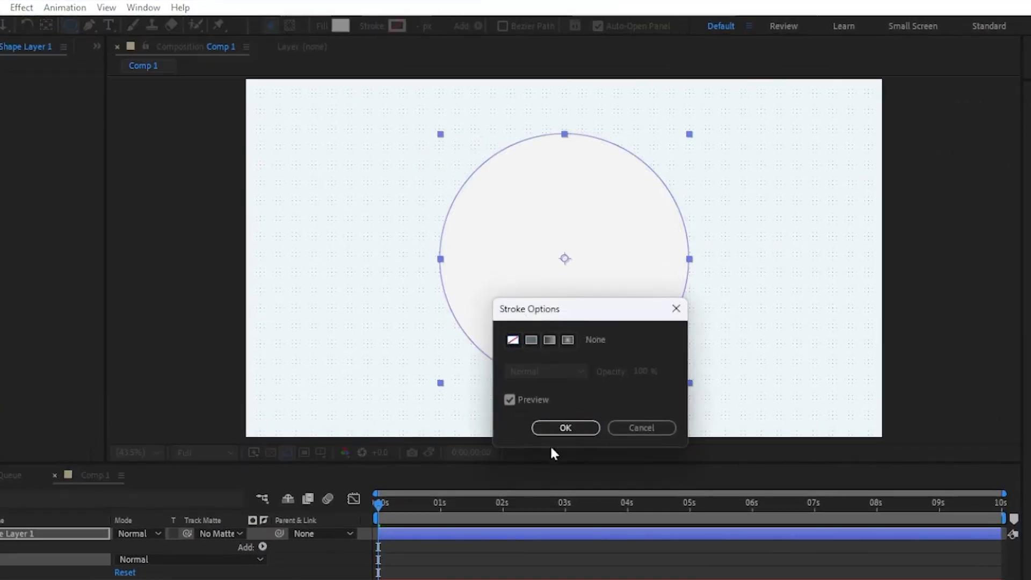
left_click(566, 428)
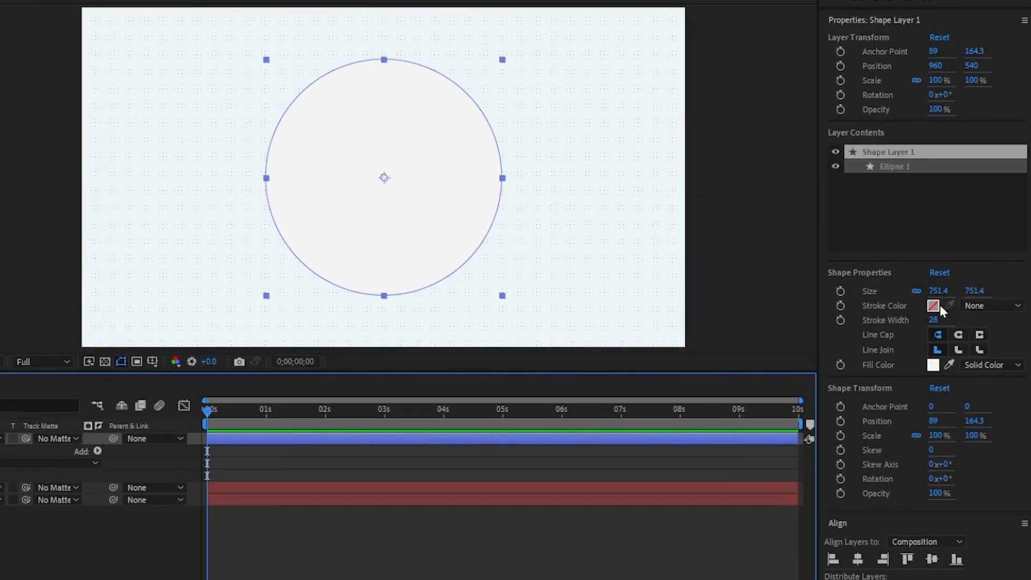
Reduce the circle's size to about 710 px and set its fill colour to F3F3F3.
left_click_drag(937, 290, 906, 294)
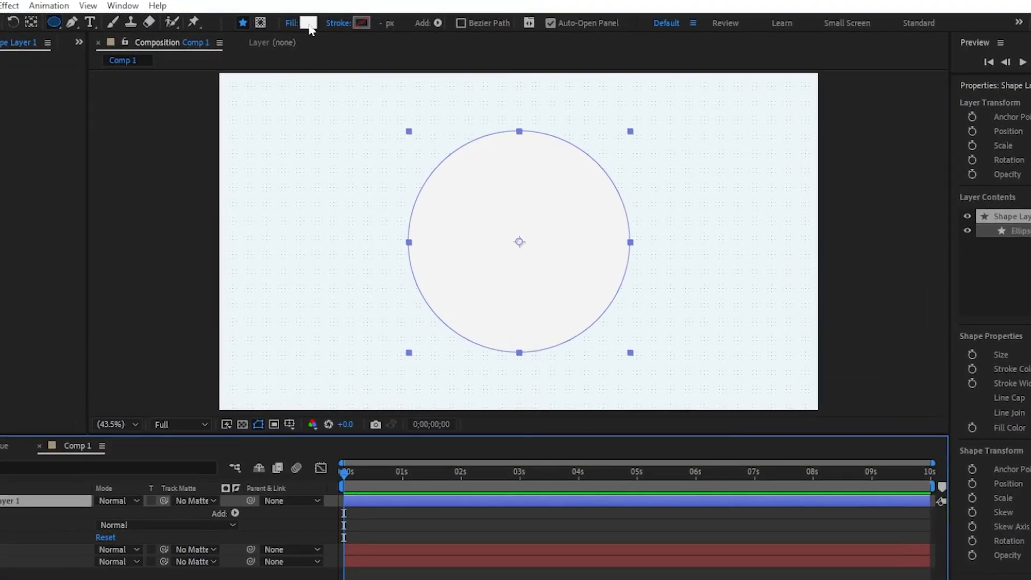
left_click(309, 24)
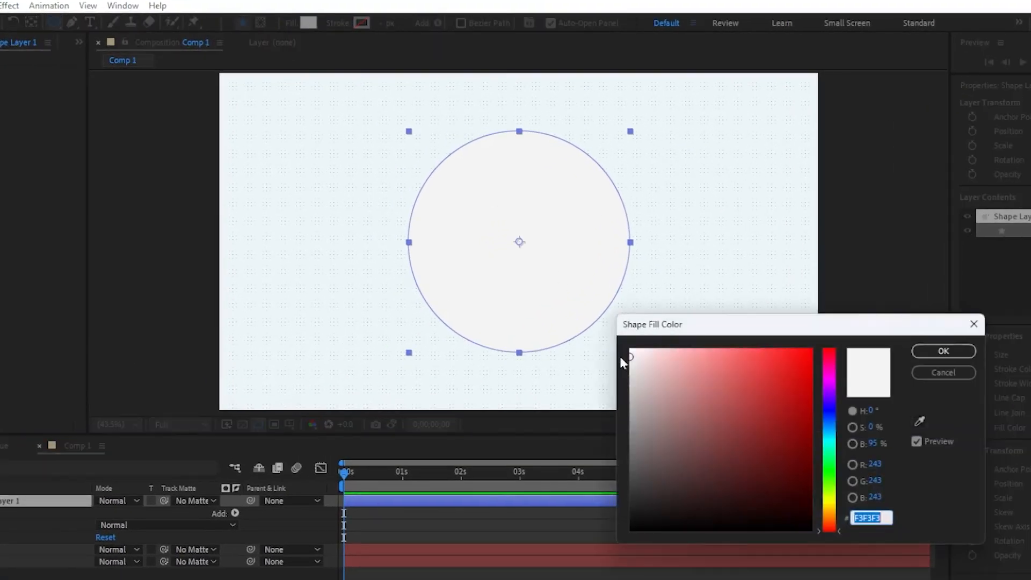
left_click_drag(631, 358, 622, 358)
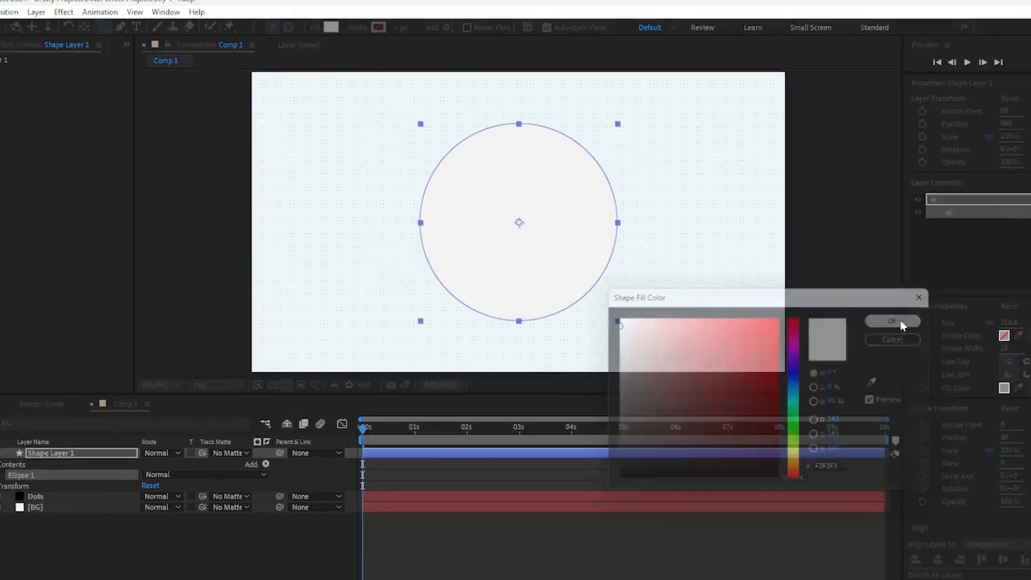
Confirm the circle's fill colour and rename Shape Layer 1 as Bottom.
left_click(948, 371)
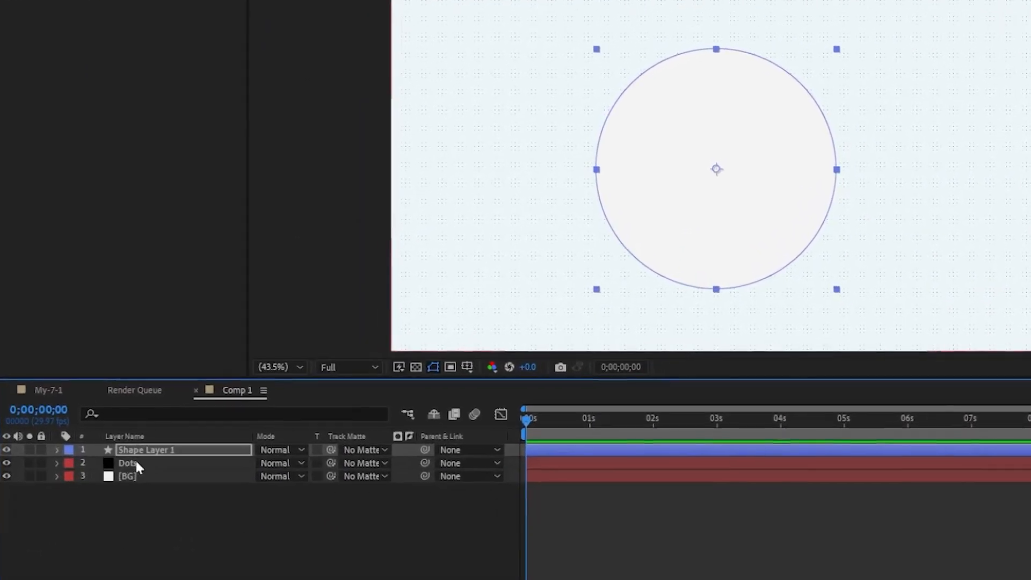
left_click(144, 452)
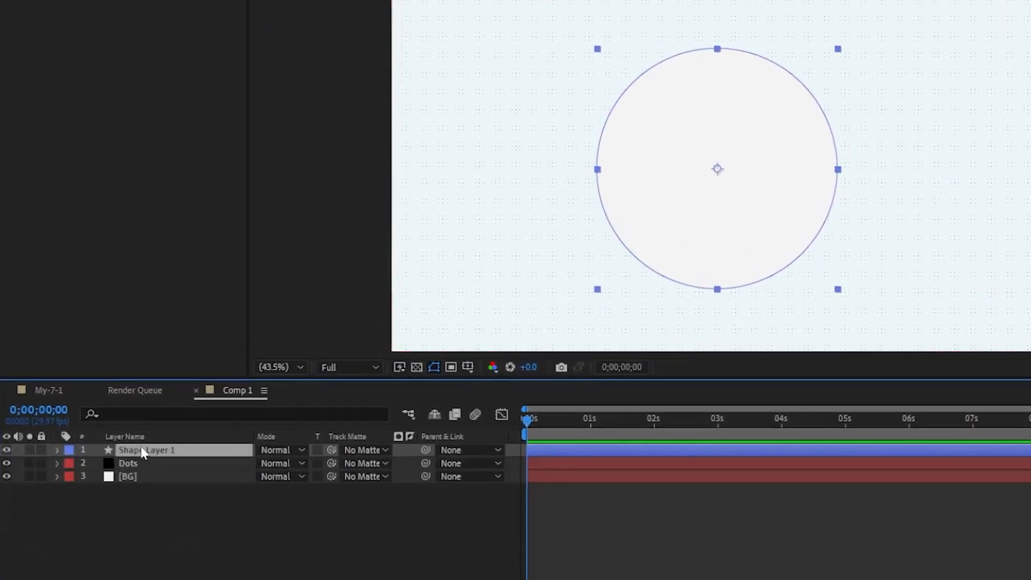
key("Return")
type("Botto")
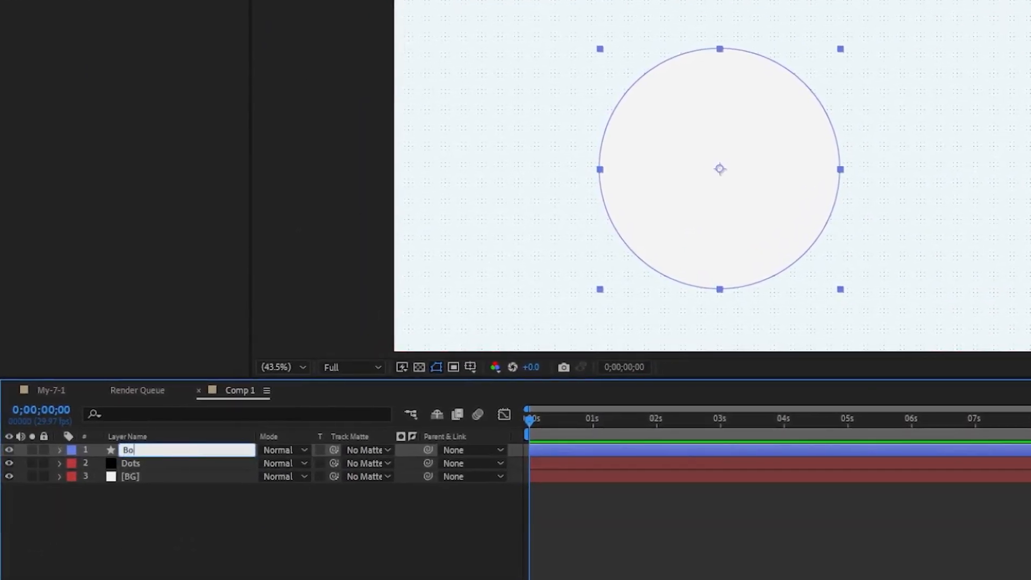
type("m")
key("Return")
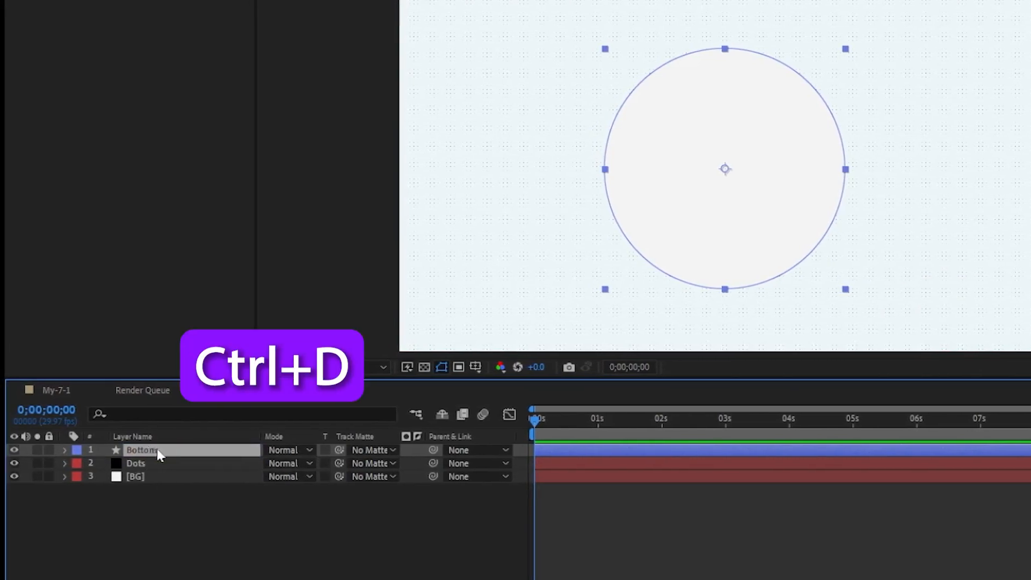
Duplicate the Bottom layer, place the copy directly beneath the original and rename it Shadow.
key("ctrl+d")
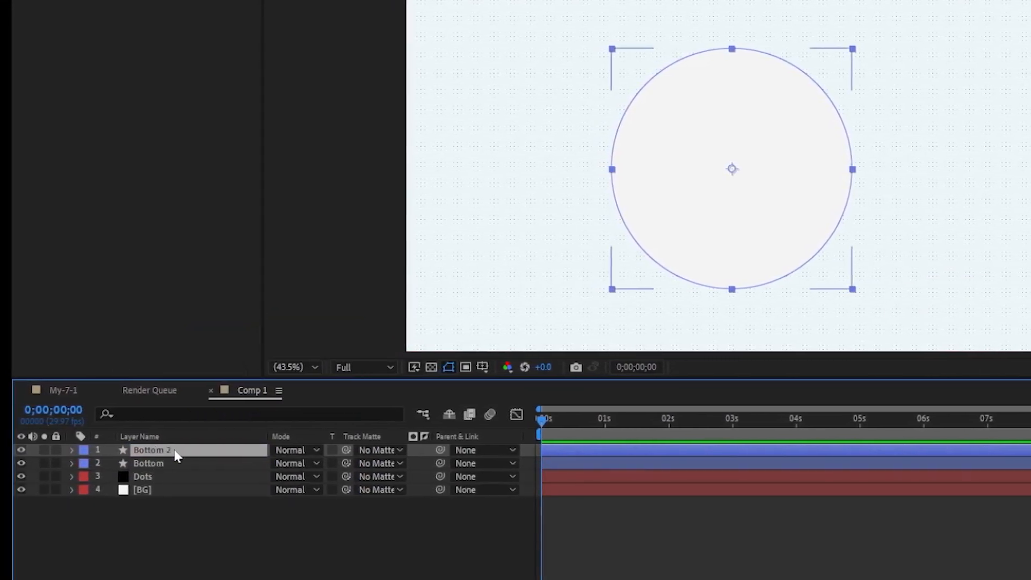
left_click_drag(167, 454, 164, 471)
key("Return")
type("Shadow")
key("Return")
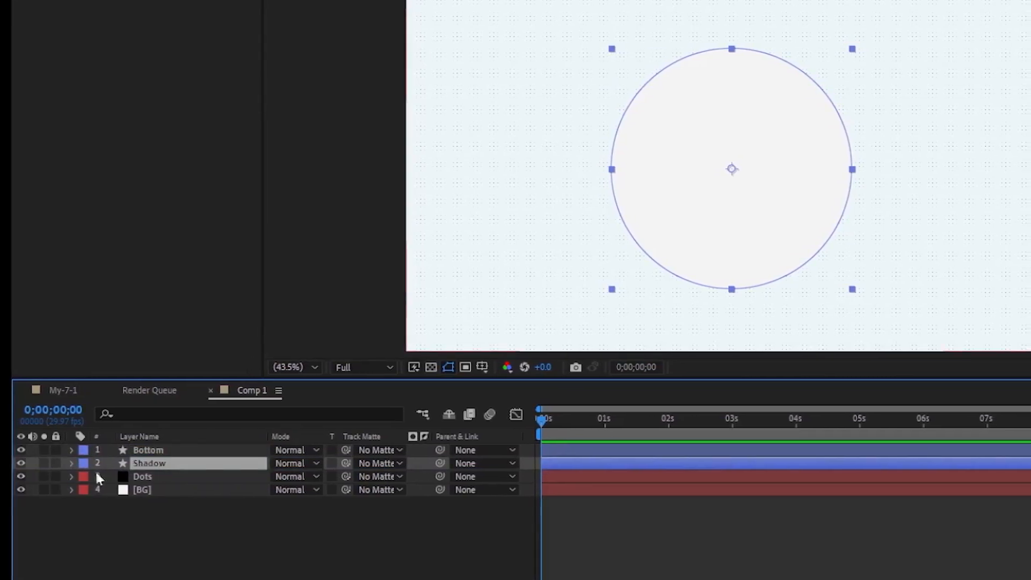
Hide the Bottom layer and apply a Fill effect to the Shadow layer with the dark grey colour 191919.
left_click(19, 450)
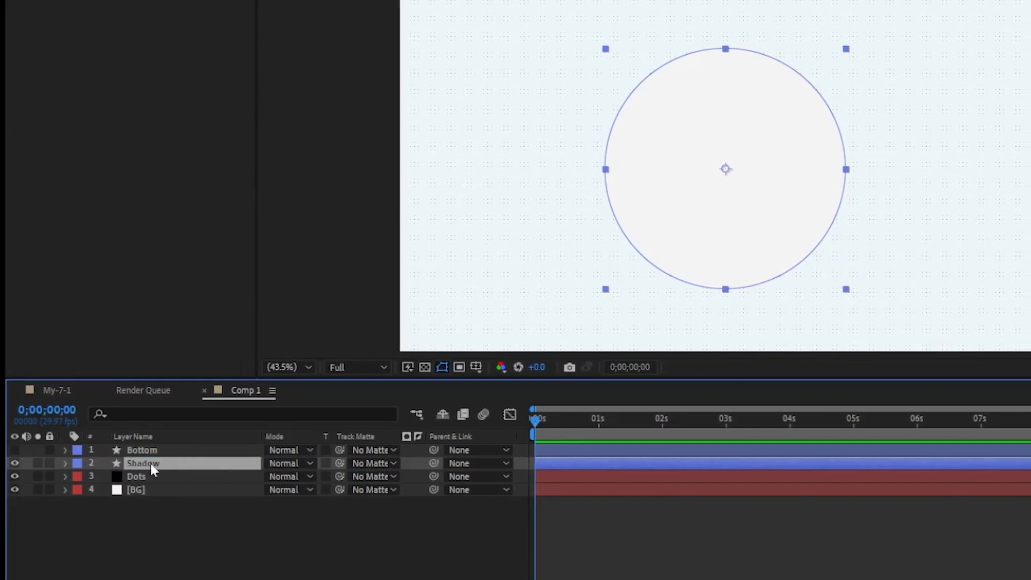
key("ctrl+space")
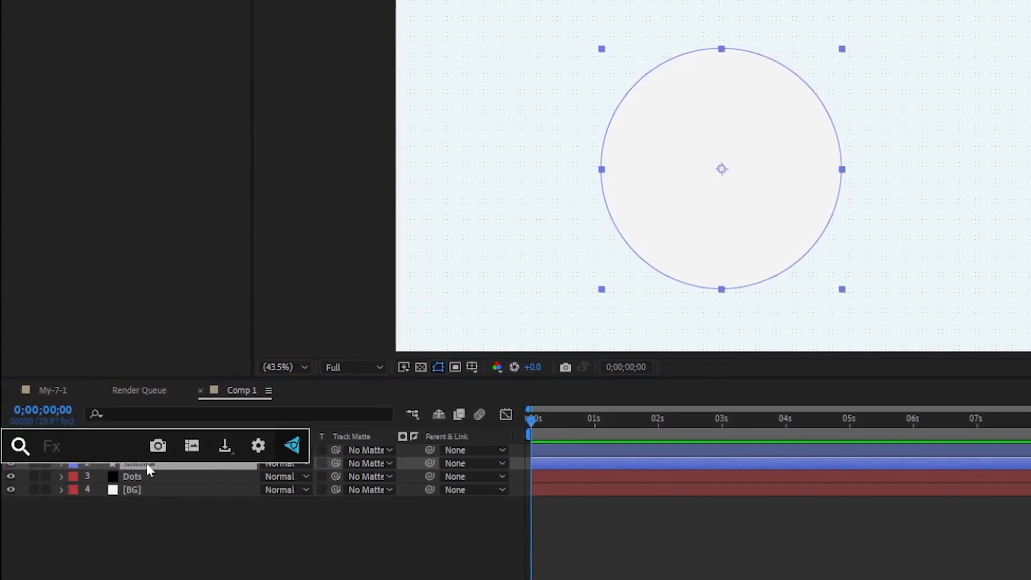
type("fil")
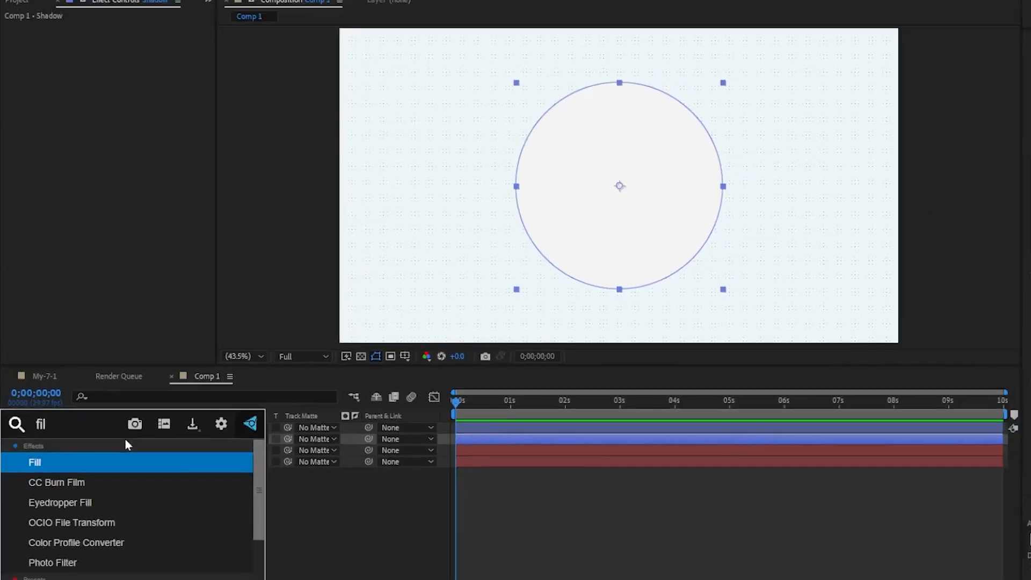
key("Return")
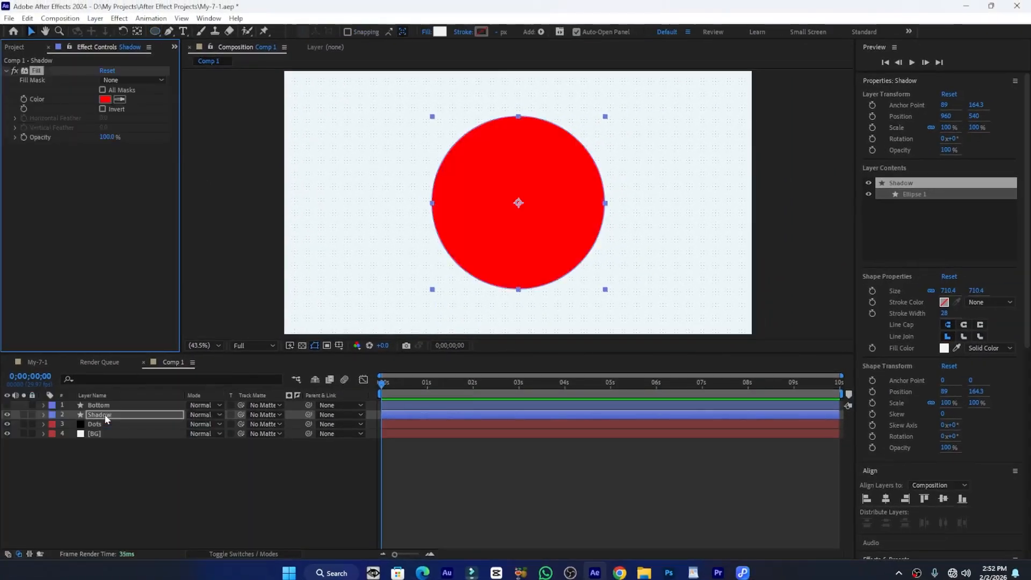
left_click(105, 100)
left_click_drag(627, 400, 604, 408)
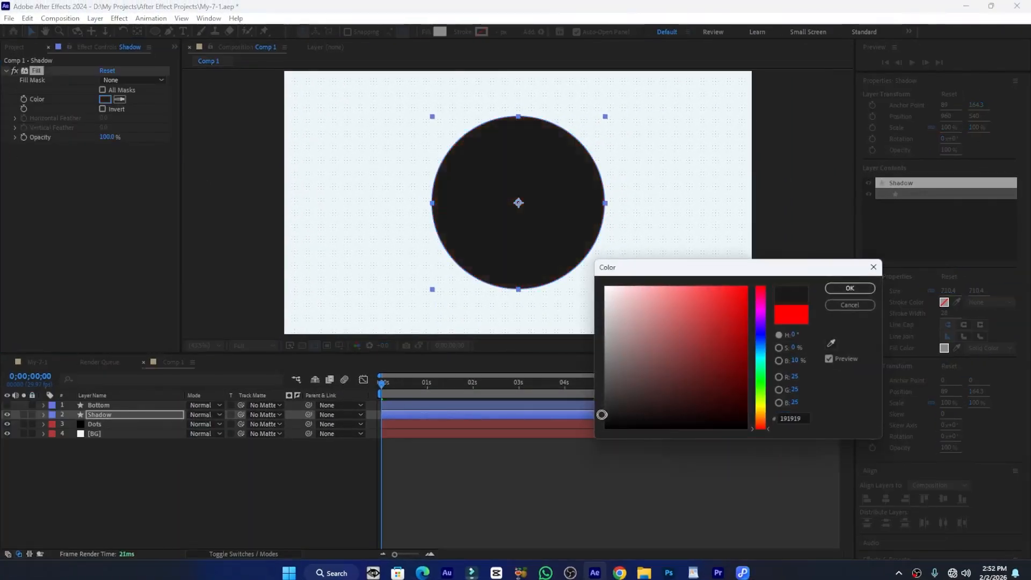
left_click(849, 289)
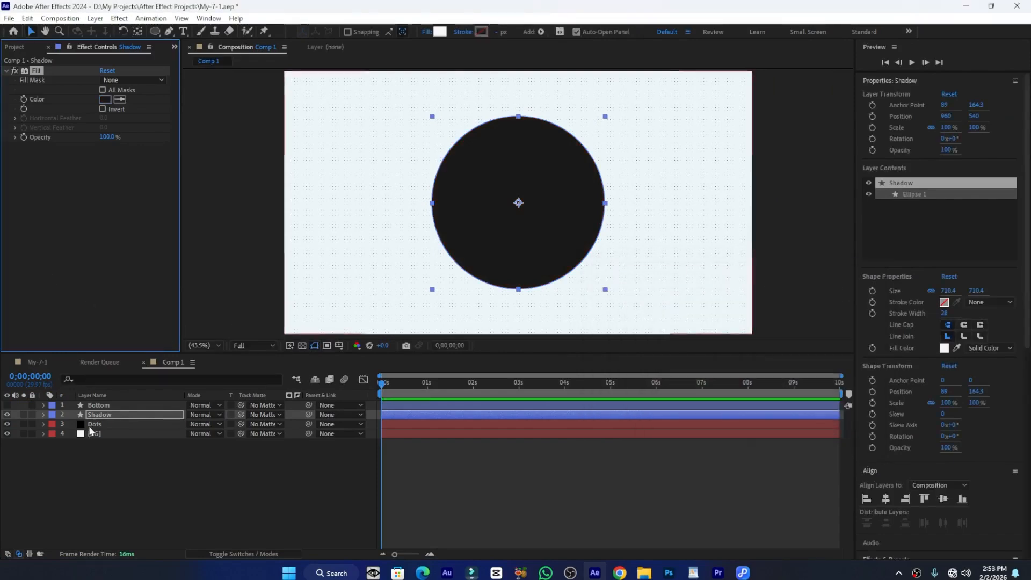
Apply the CC Radial Fast Blur effect to the Shadow layer with an amount of 71.
key("ctrl+space")
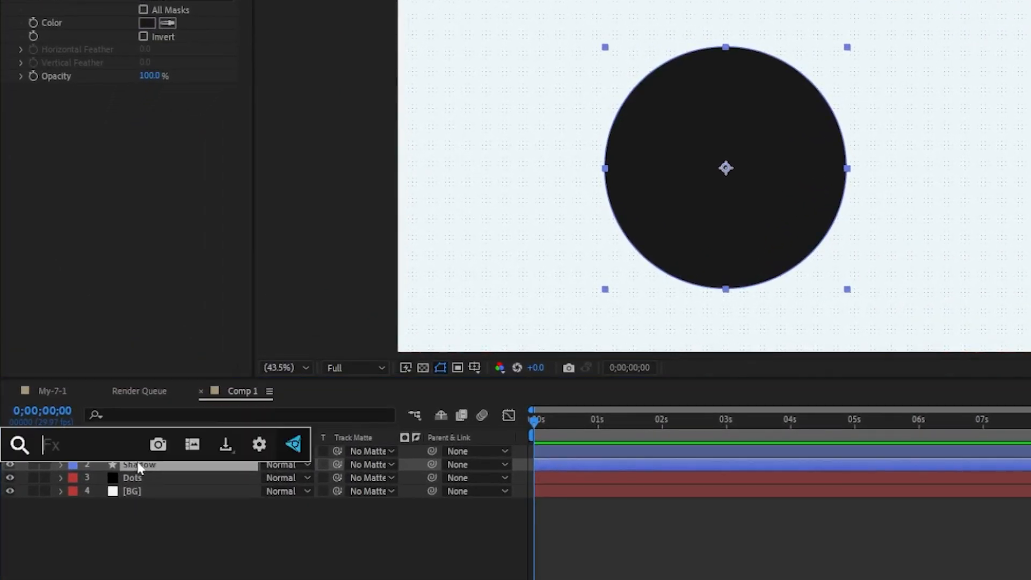
type("cc ra")
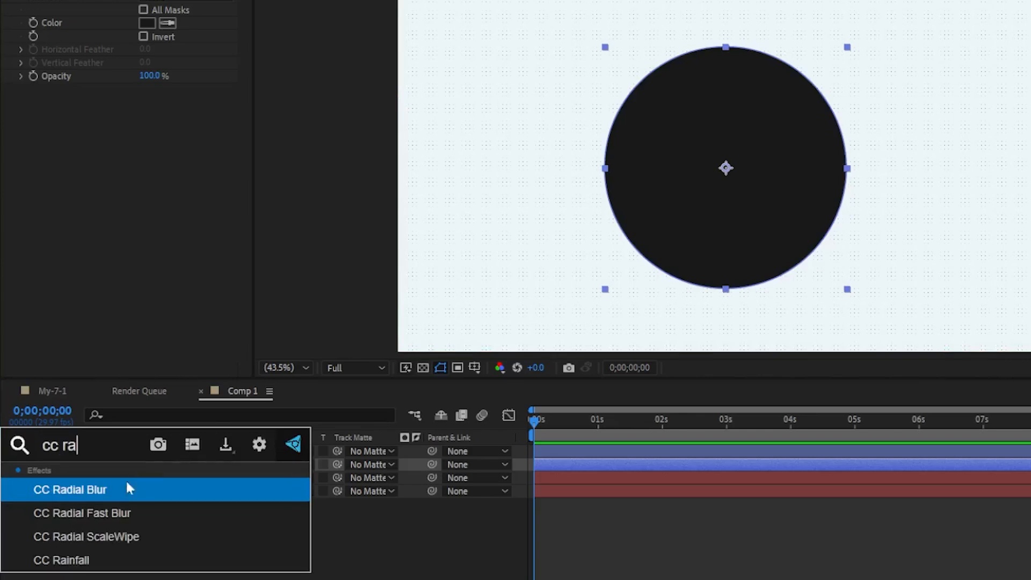
left_click(124, 511)
left_click_drag(146, 117, 162, 119)
Add a Gaussian Blur effect to the Shadow layer with a blurriness of about 74.9.
left_click(164, 466)
key("ctrl+space")
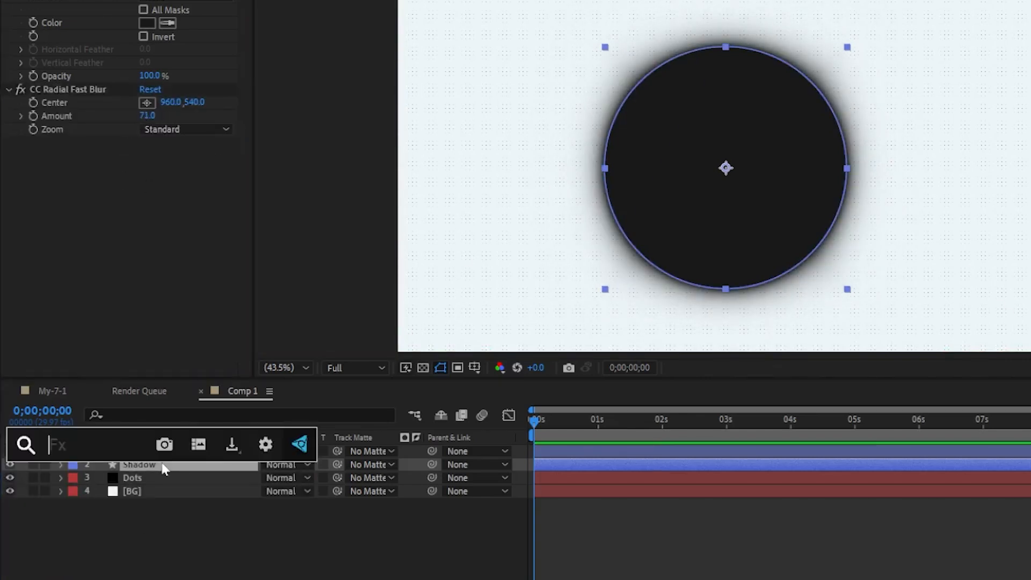
type("gau")
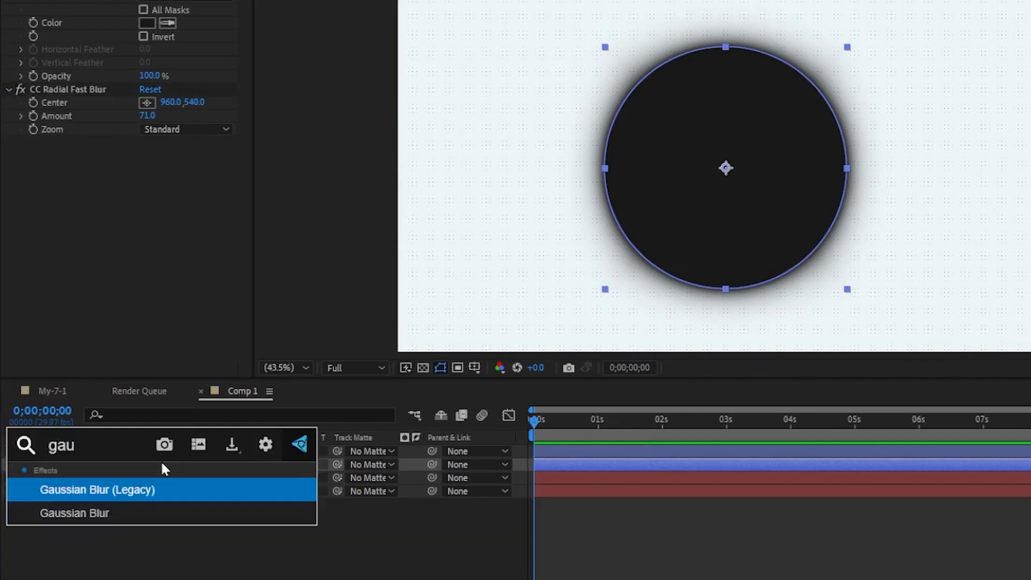
left_click(101, 514)
left_click_drag(142, 157, 722, 161)
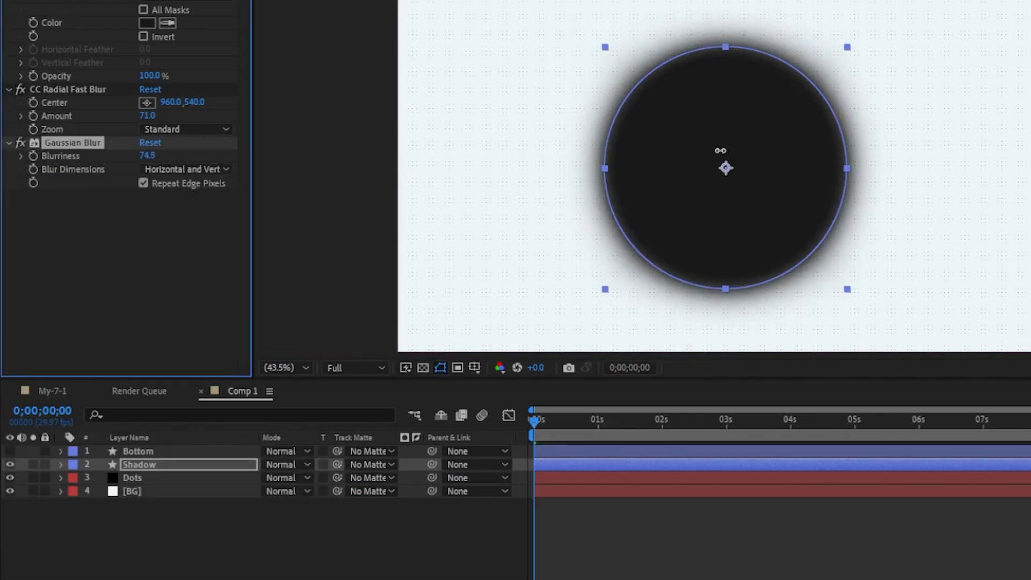
Move the CC Radial Fast Blur centre to about 64.3, 41.4 near the composition's upper-left corner and raise its amount to 97.
left_click(145, 102)
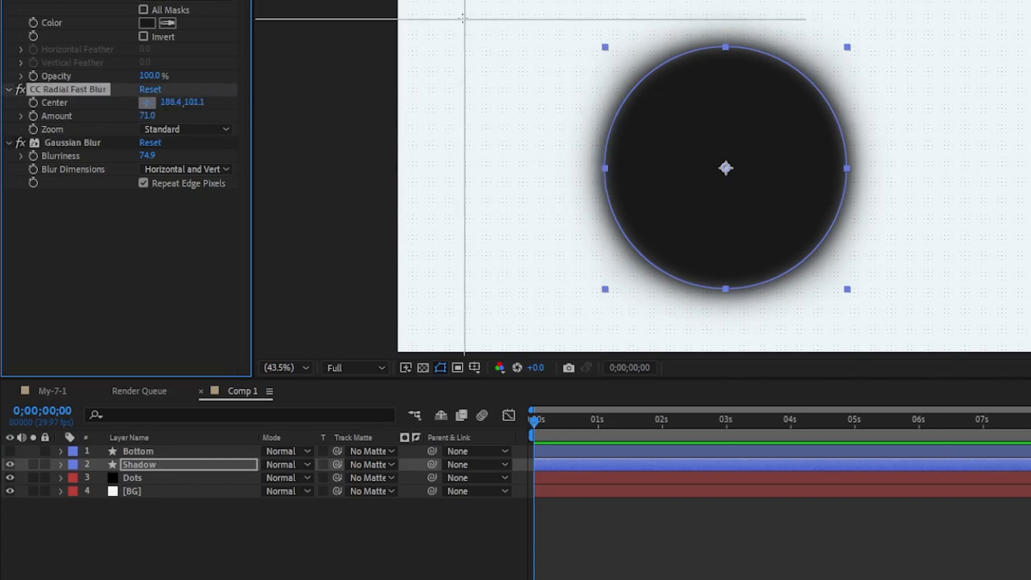
left_click(462, 18)
left_click_drag(441, 13, 429, 7)
left_click_drag(144, 117, 231, 117)
left_click(152, 116)
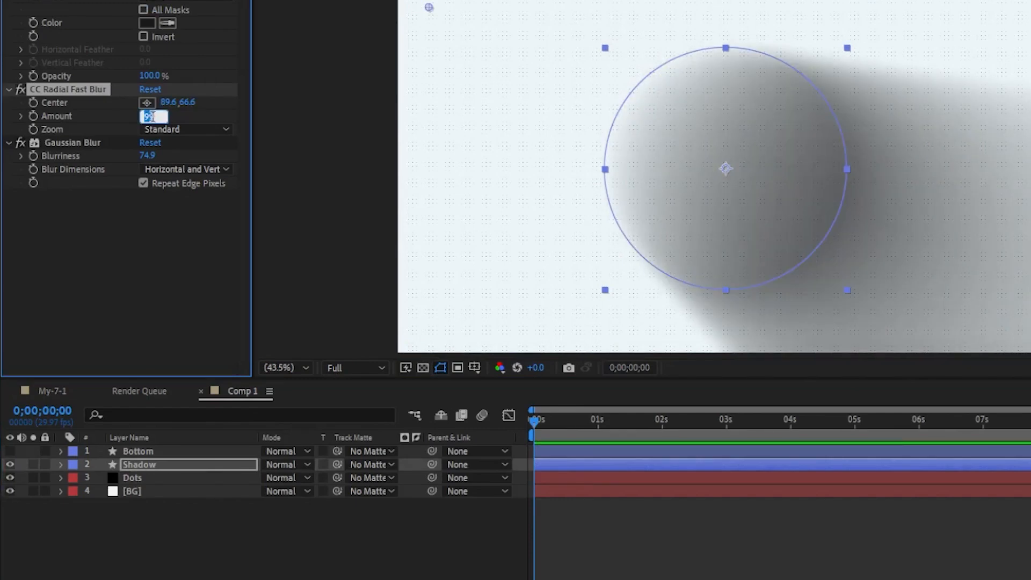
key("Return")
left_click_drag(428, 7, 420, 0)
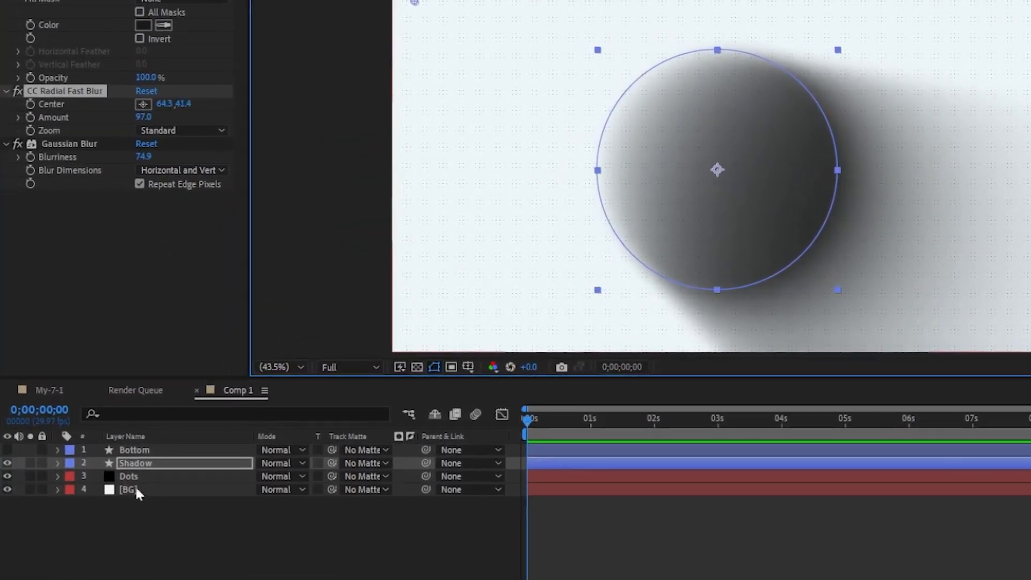
Set the Shadow layer's opacity to 50% and make the Bottom layer visible again.
left_click(138, 465)
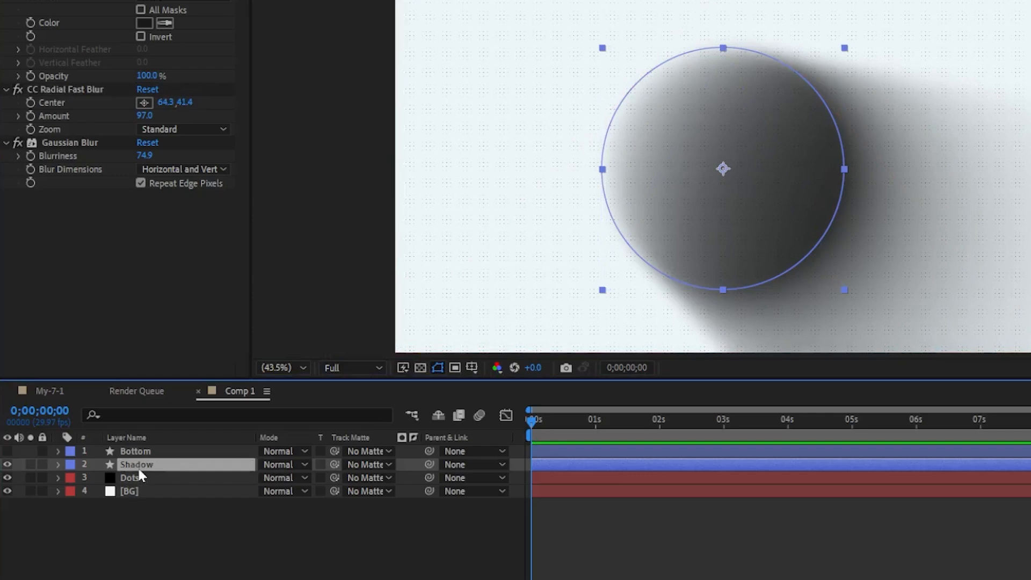
key("t")
left_click(266, 477)
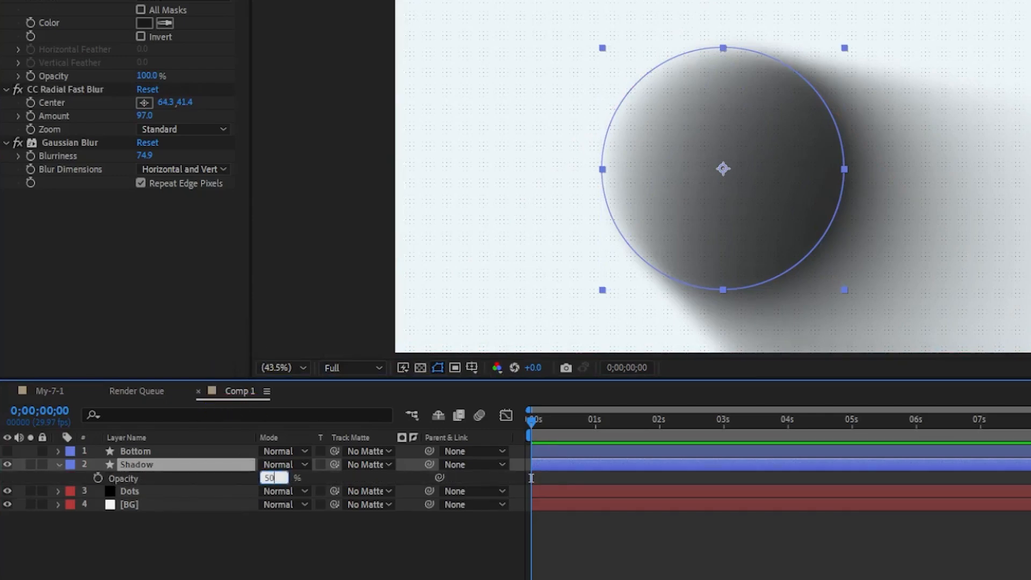
key("Return")
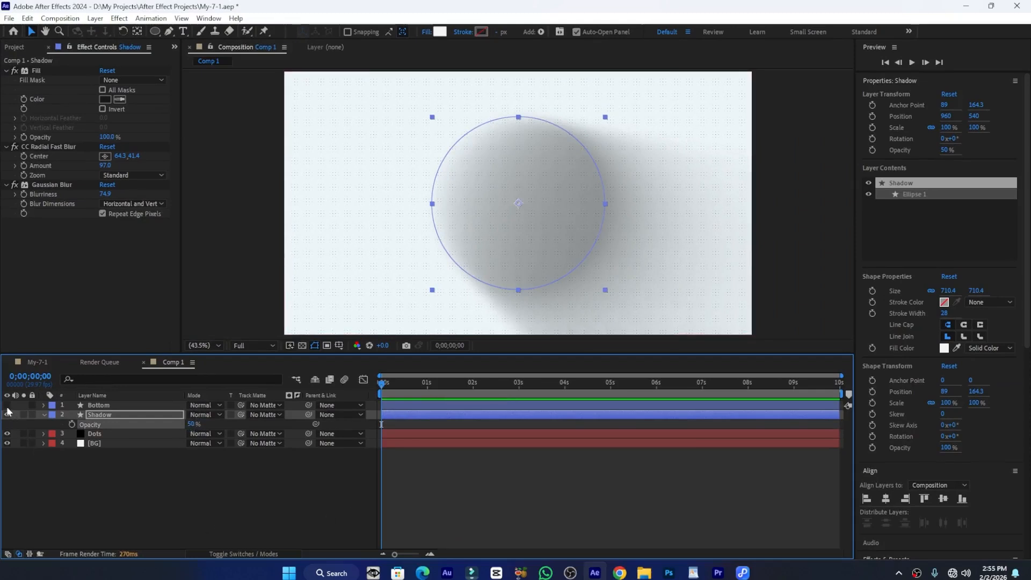
left_click(7, 406)
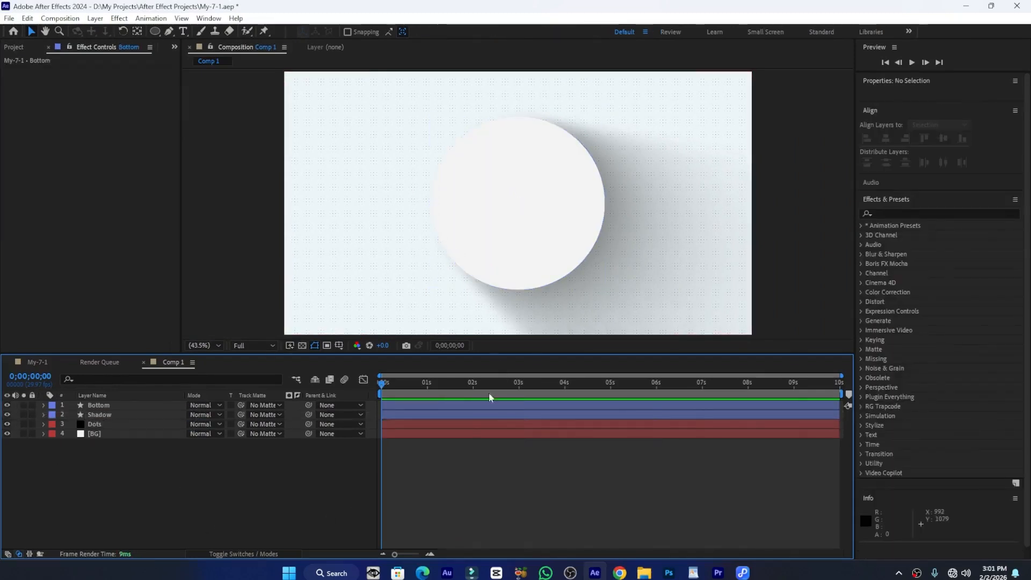
Duplicate the Bottom layer, name the copy Stroke and set its fill to None.
left_click(101, 407)
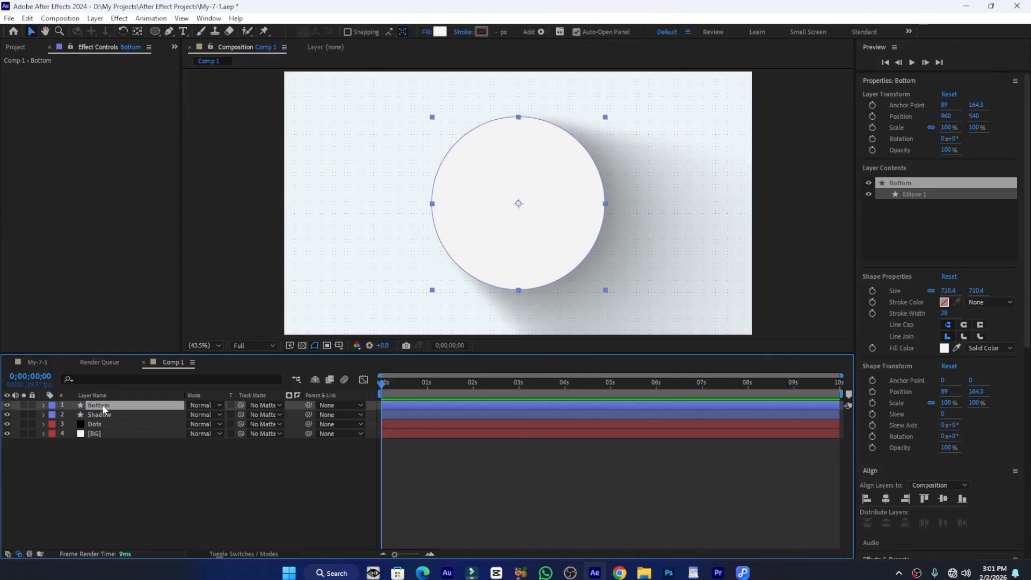
key("ctrl+d")
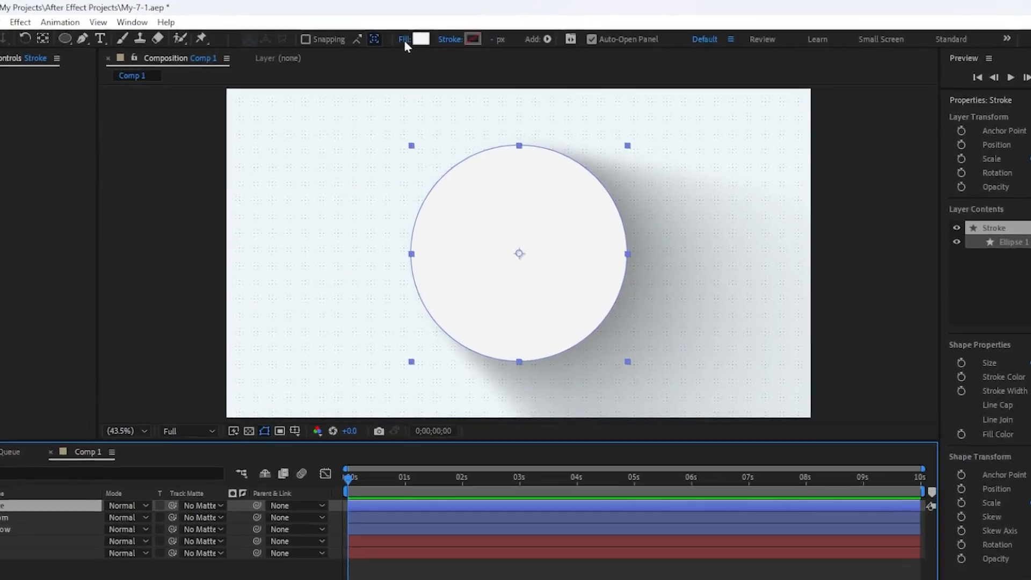
left_click(426, 32)
left_click(466, 366)
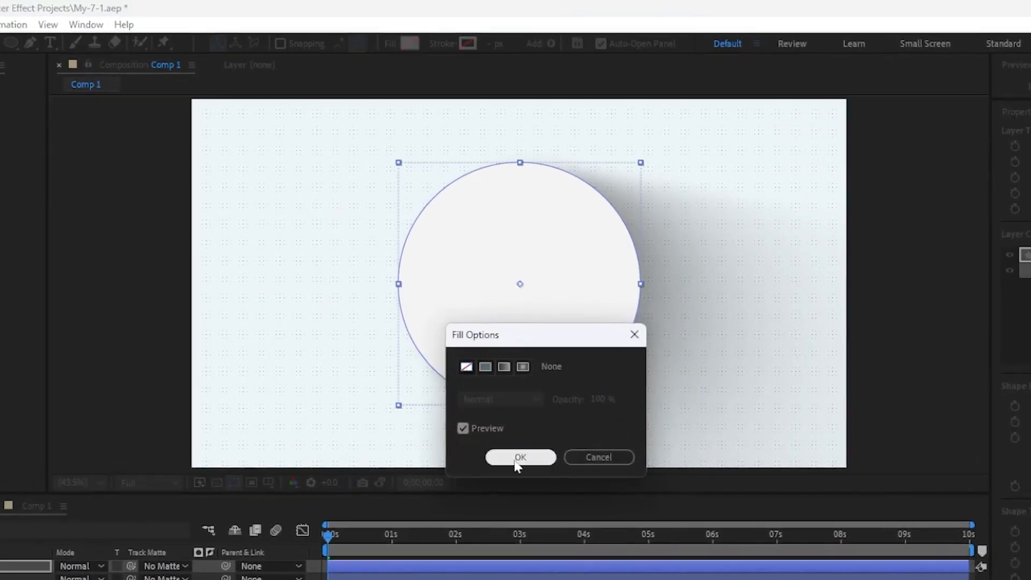
left_click(512, 456)
Give the Stroke layer's circle a solid light grey stroke with RGB values 219, 216, 216.
left_click(450, 44)
left_click(486, 367)
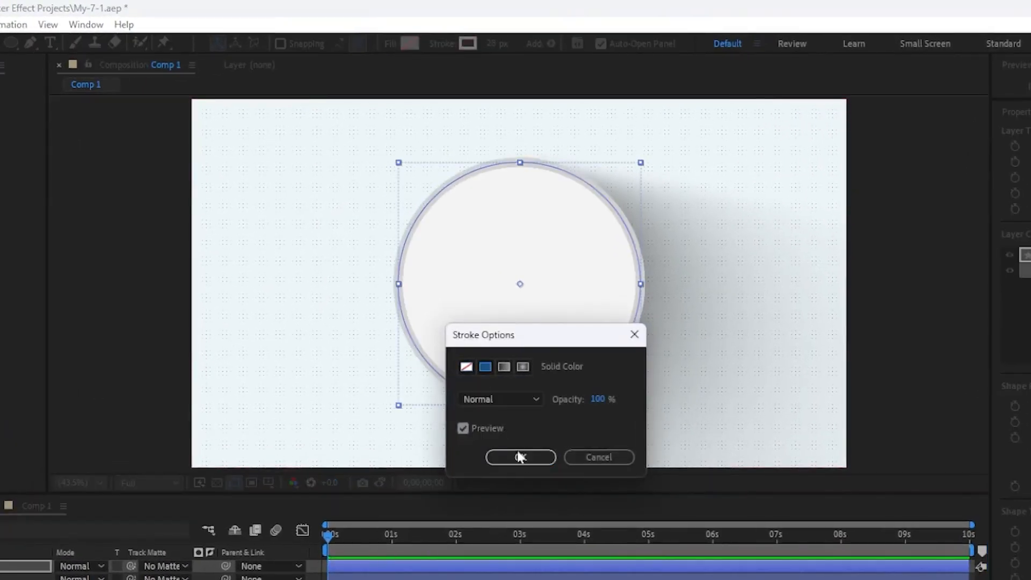
left_click(520, 457)
left_click(467, 45)
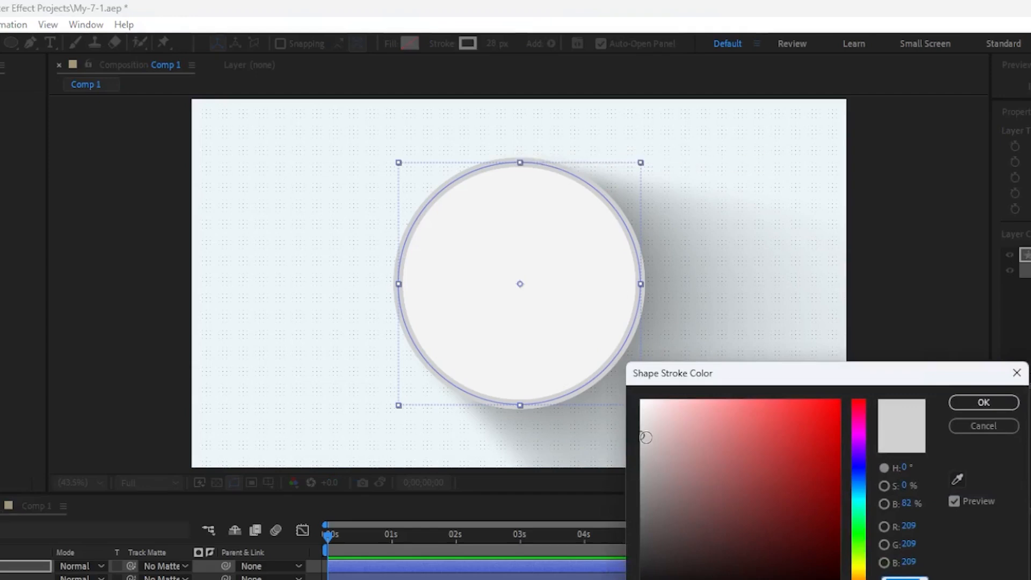
left_click(641, 427)
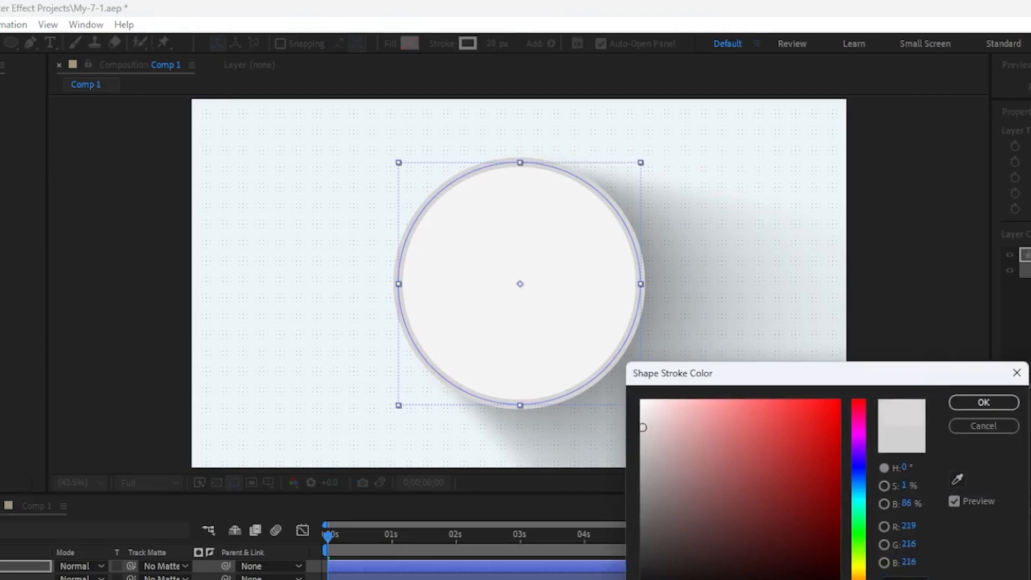
left_click(983, 402)
left_click(496, 44)
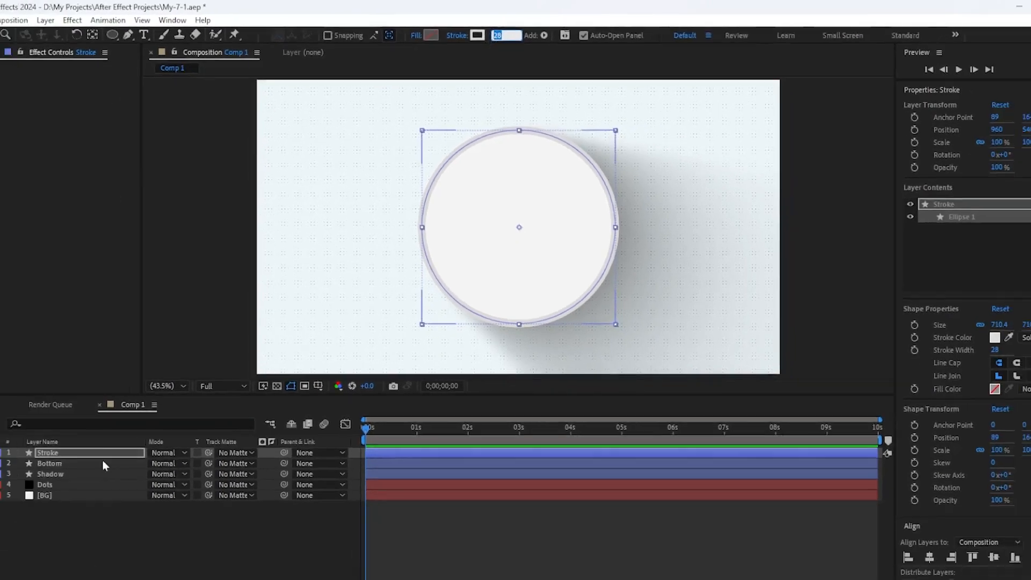
Shrink the Stroke layer's circle about its centre to roughly 80% of the base circle's width.
left_click(26, 566)
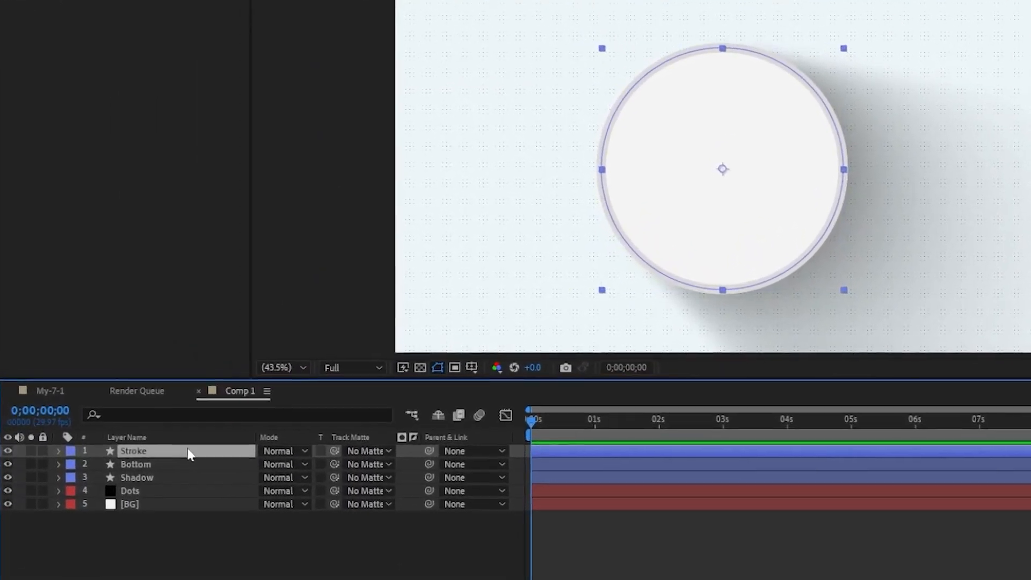
key("s")
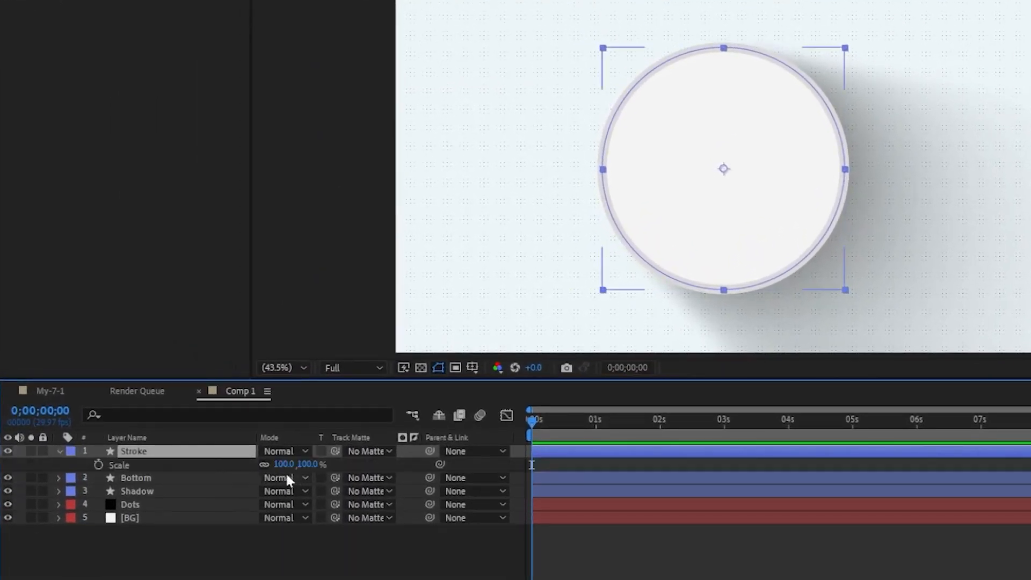
double_click(809, 254)
left_click_drag(845, 290, 820, 266)
Add a Trim Paths operator to the contents of the Stroke layer.
left_click(125, 452)
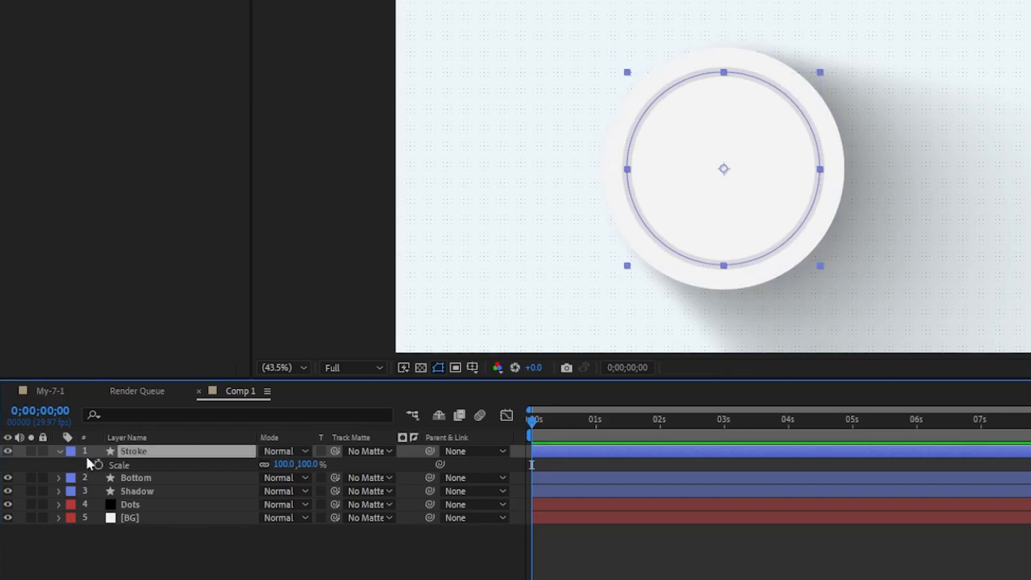
left_click(60, 452)
left_click(59, 451)
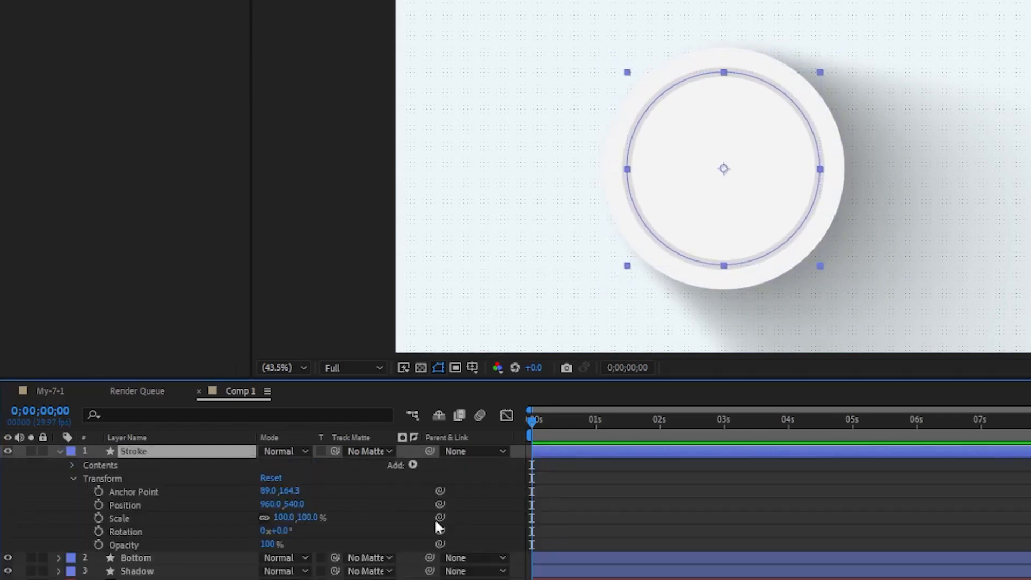
left_click(413, 465)
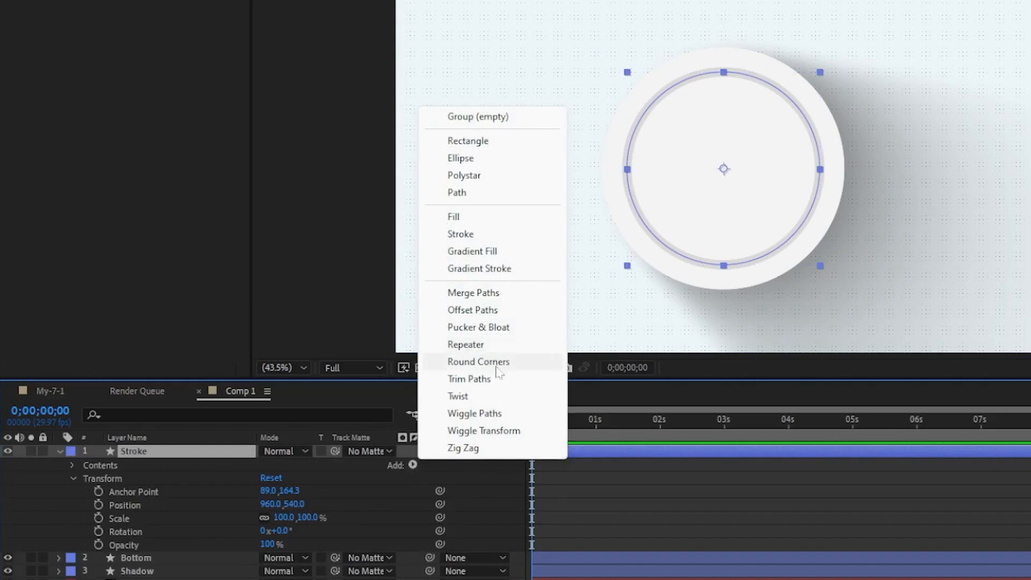
left_click(477, 379)
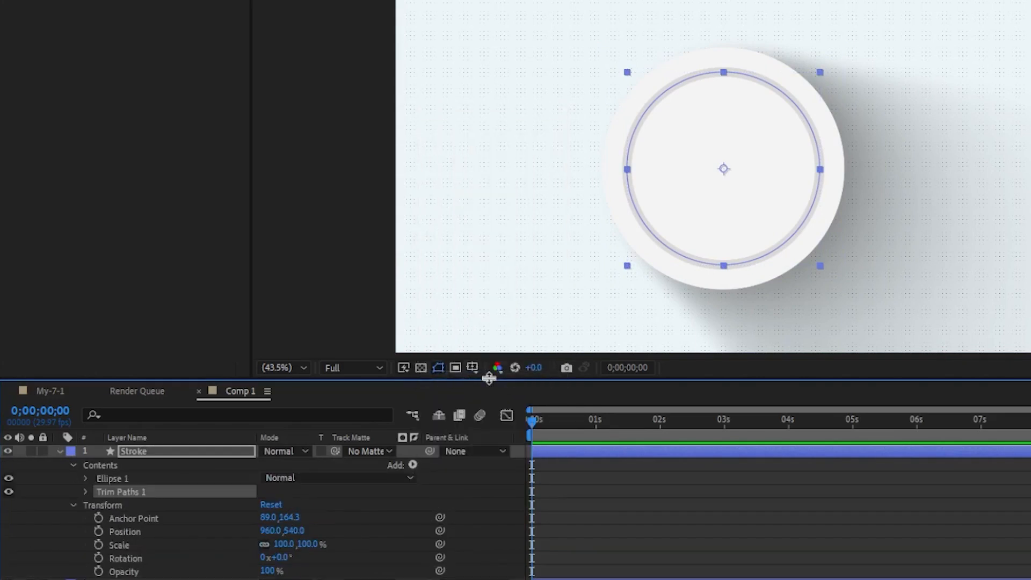
Keyframe the Trim Paths End value from 0% at the start of the timeline to 100% at 0;00;00;16.
left_click(84, 491)
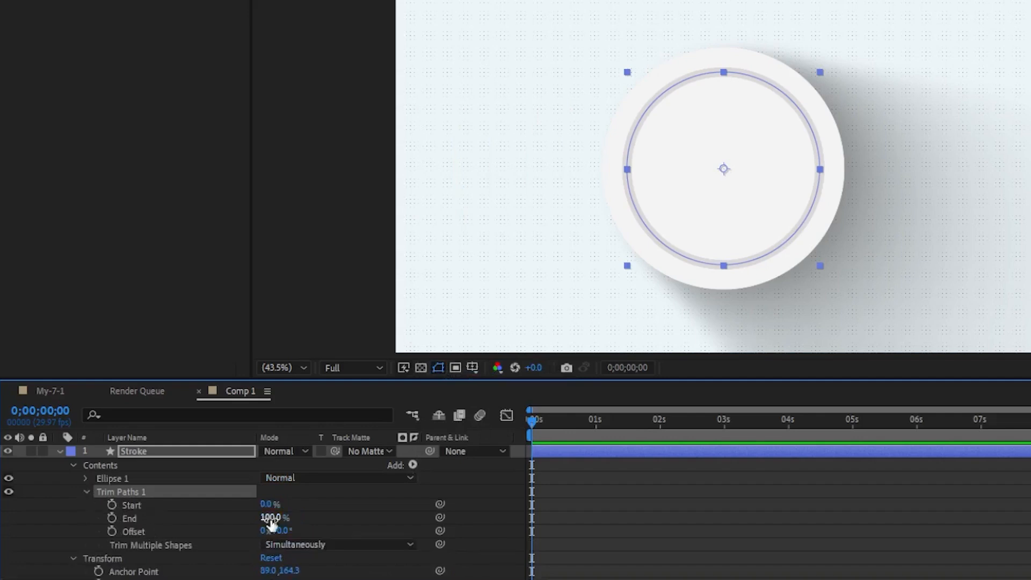
left_click_drag(269, 517, 256, 517)
left_click(557, 463)
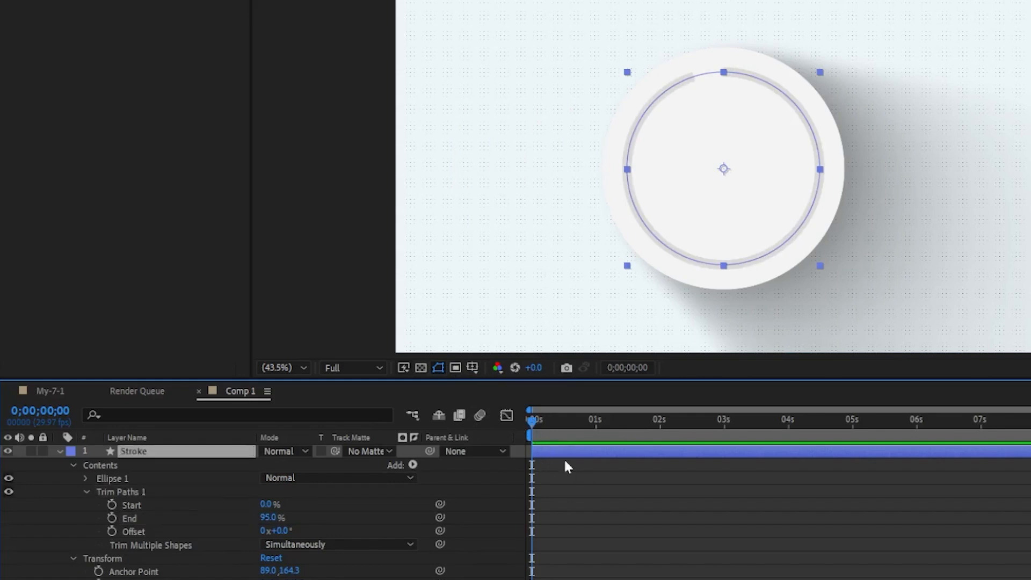
left_click(112, 519)
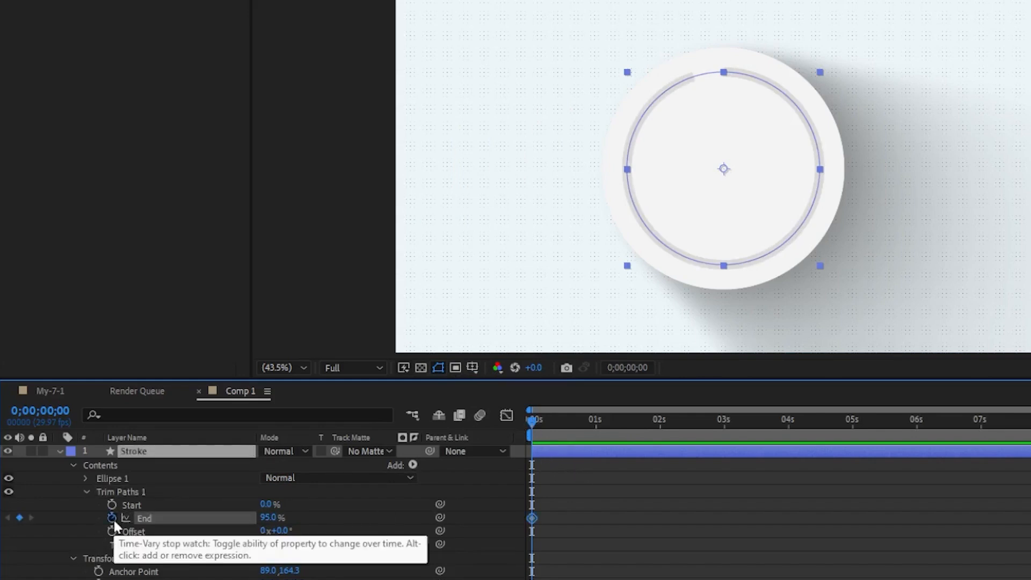
left_click_drag(266, 517, 112, 517)
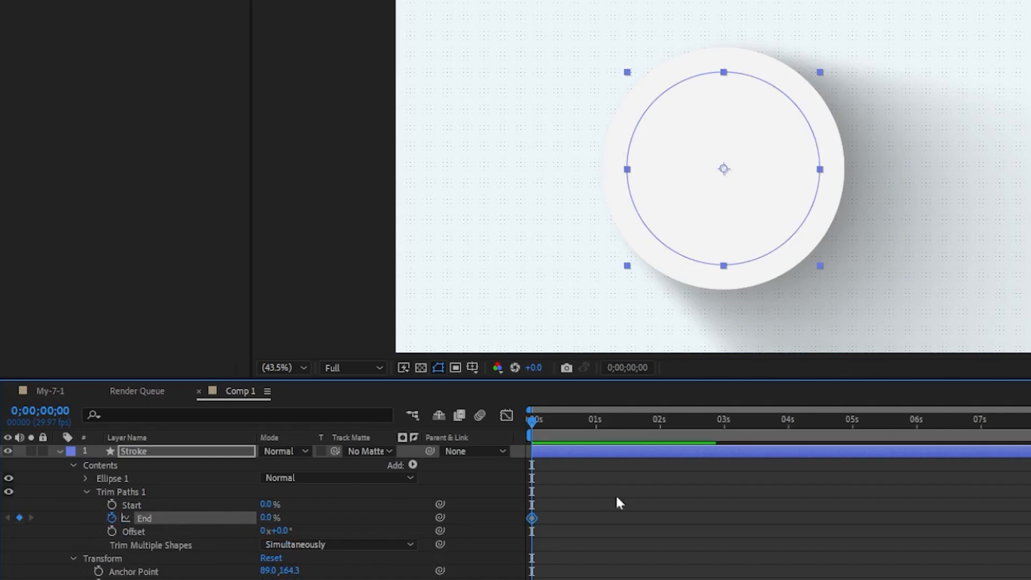
left_click(564, 420)
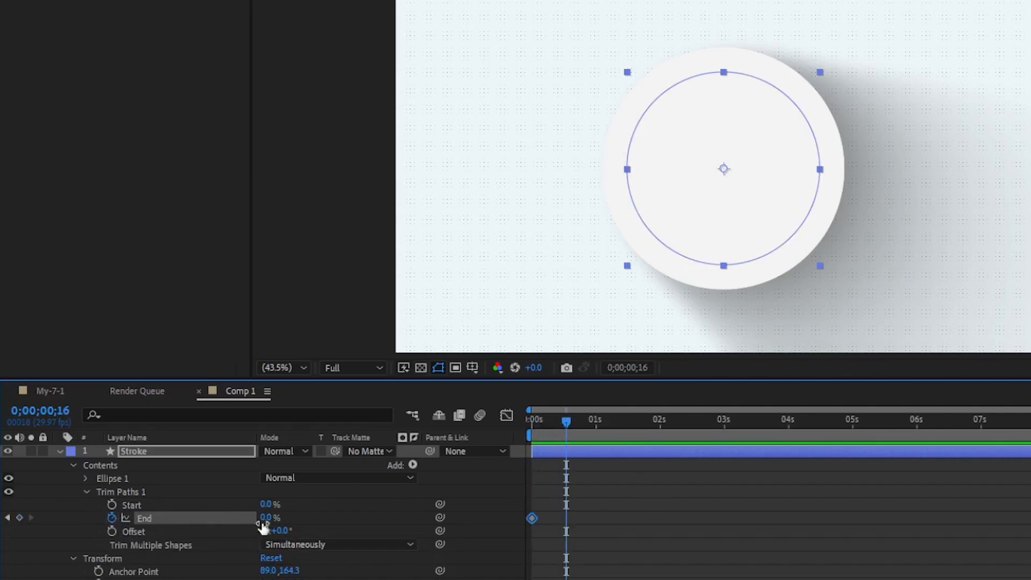
left_click_drag(265, 518, 615, 511)
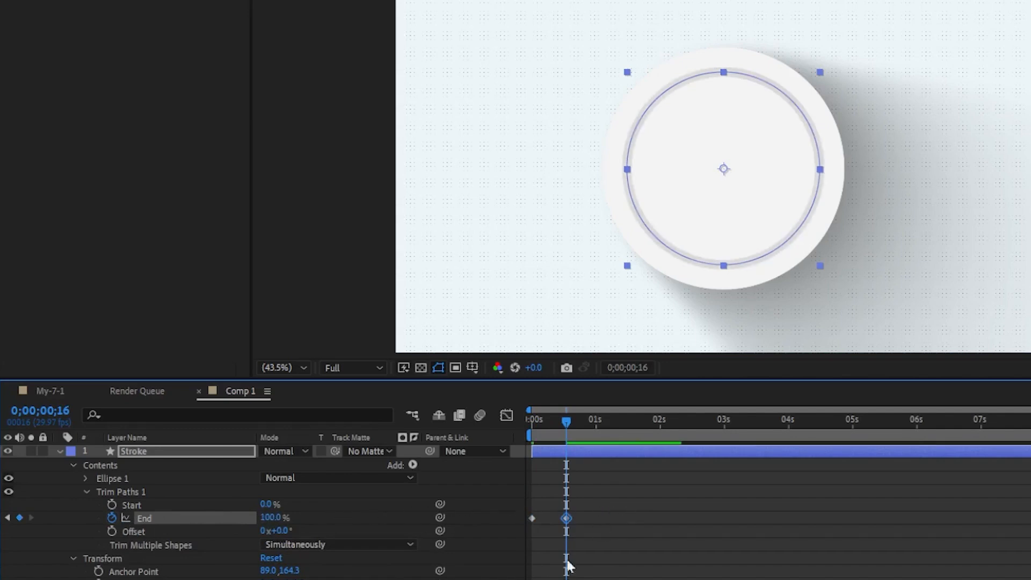
Apply Easy Ease to both End keyframes of the Stroke layer's Trim Paths.
left_click_drag(615, 547, 474, 484)
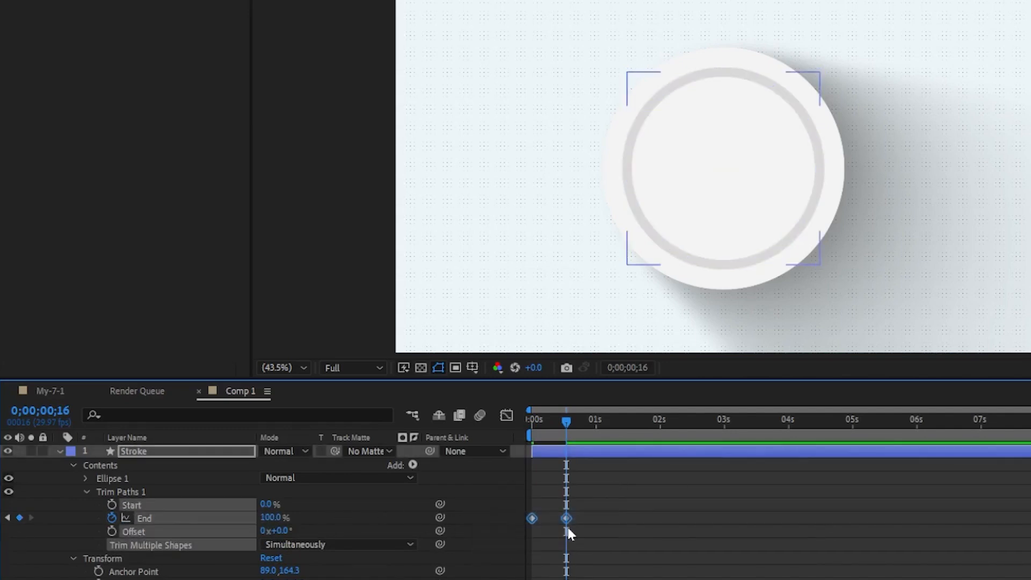
right_click(567, 518)
mouse_move(698, 503)
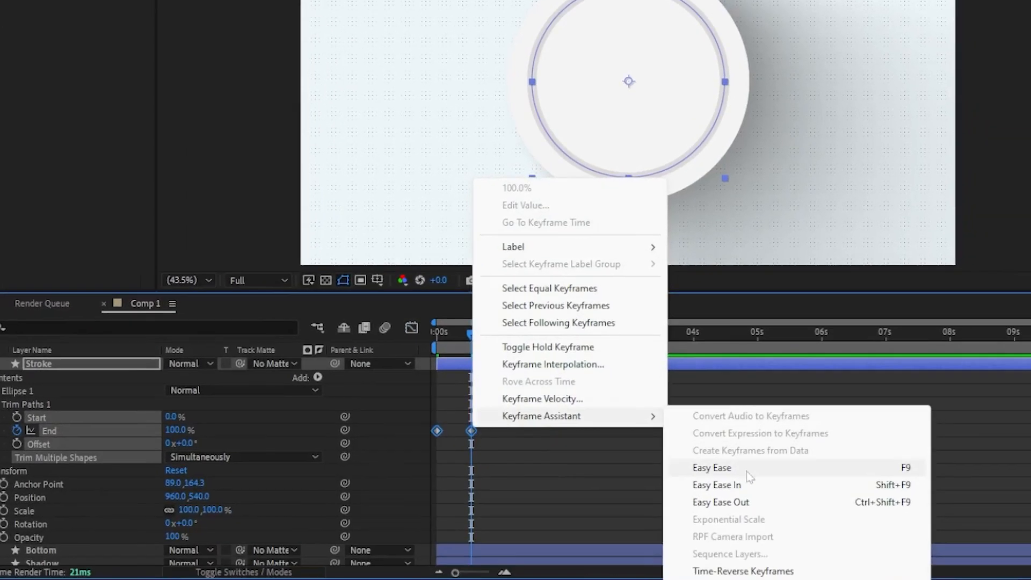
left_click(832, 554)
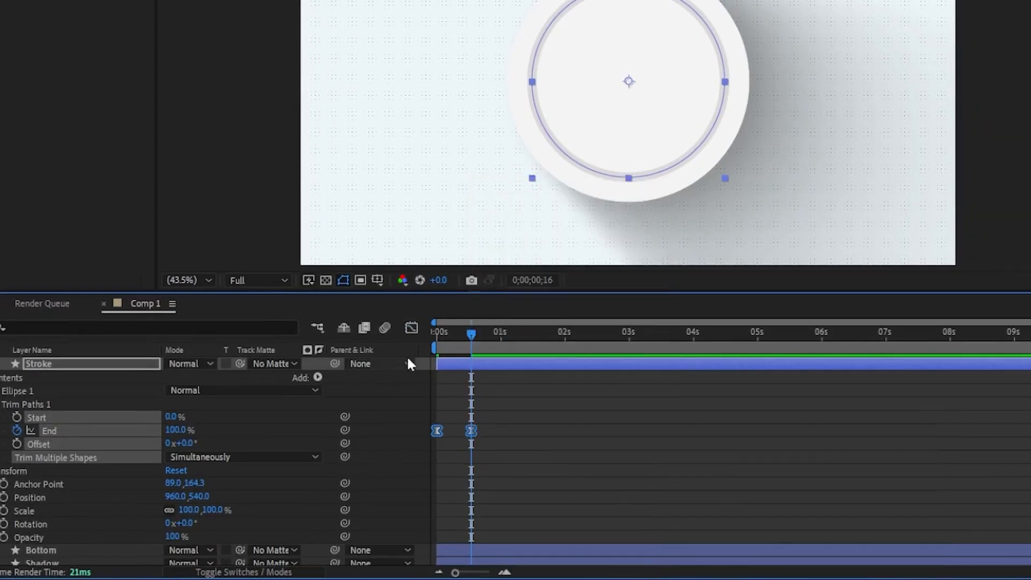
Reshape the End keyframes' speed graph so the stroke peaks early, around frame 3, and slows down gradually.
left_click(411, 328)
left_click_drag(366, 548, 365, 548)
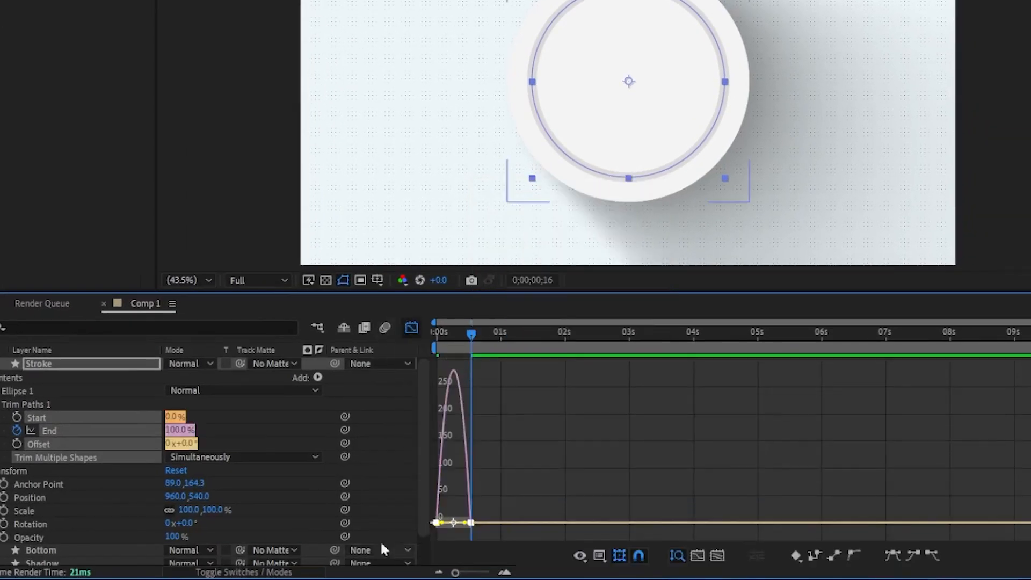
left_click(698, 557)
left_click_drag(960, 524, 647, 526)
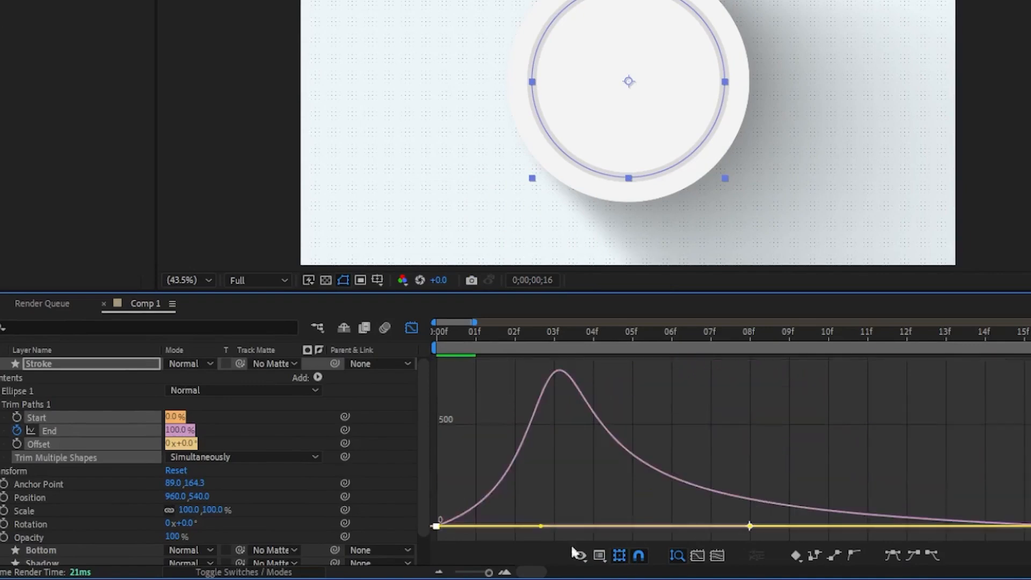
left_click(411, 328)
double_click(455, 323)
Add a Bevel and Emboss layer style to the Stroke layer.
scroll(430, 76, "up", 2)
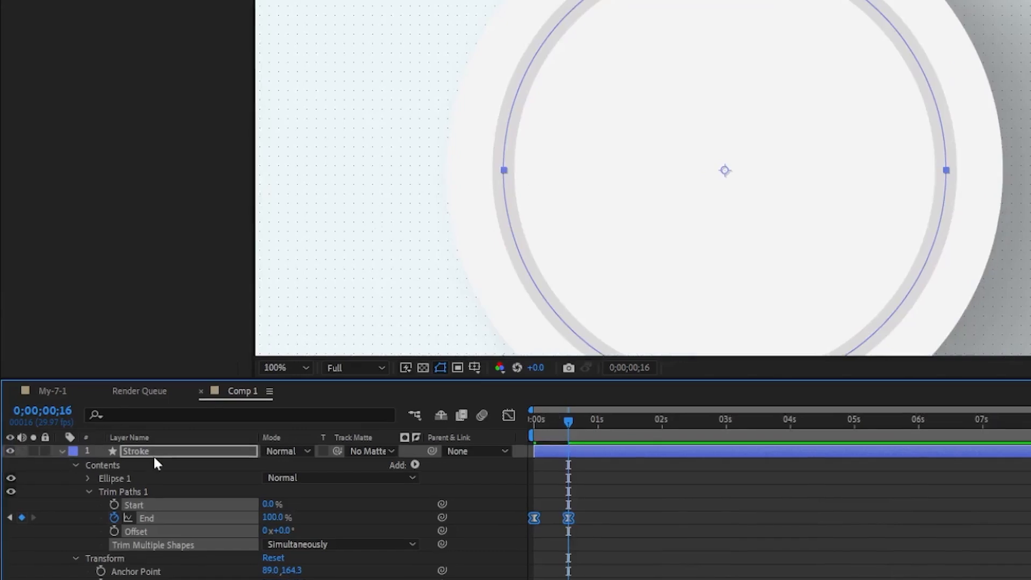
right_click(150, 453)
mouse_move(184, 226)
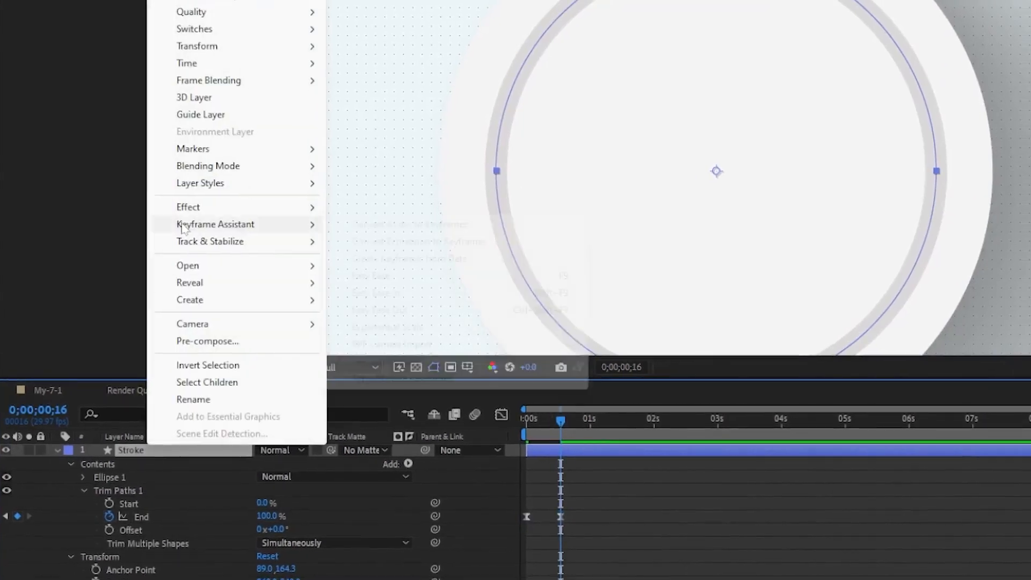
mouse_move(215, 183)
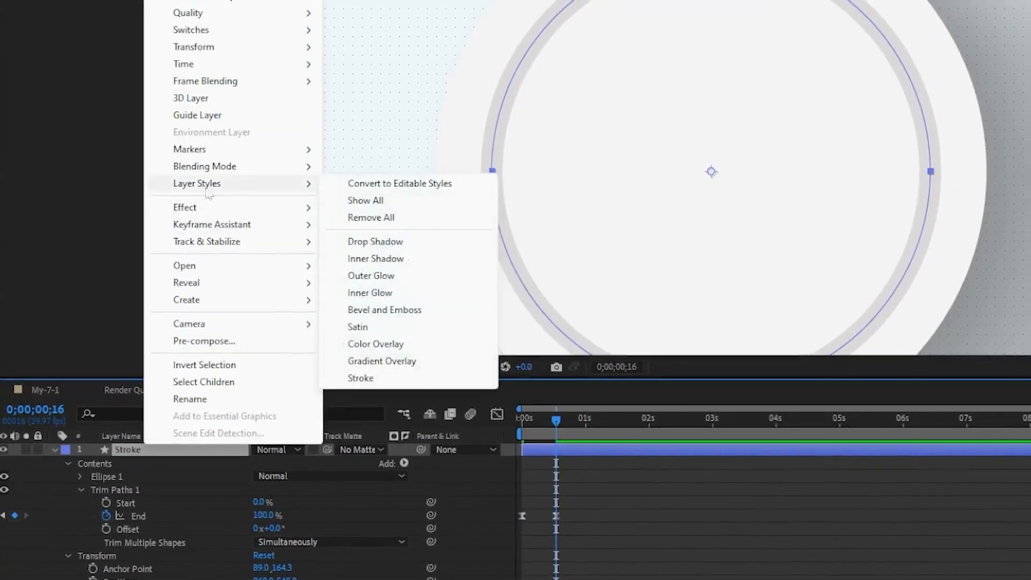
left_click(379, 312)
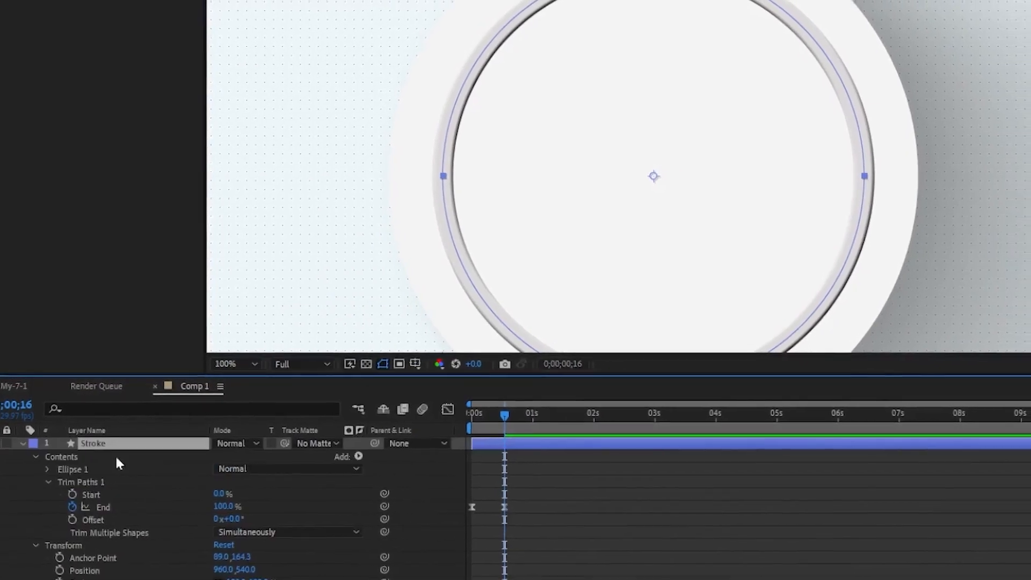
Set the Stroke layer bevel's shadow color to near-white F3F3F3.
scroll(92, 471, "down", 3)
left_click(34, 573)
scroll(33, 568, "down", 5)
scroll(226, 545, "down", 2)
left_click(195, 559)
type("FFFFFF")
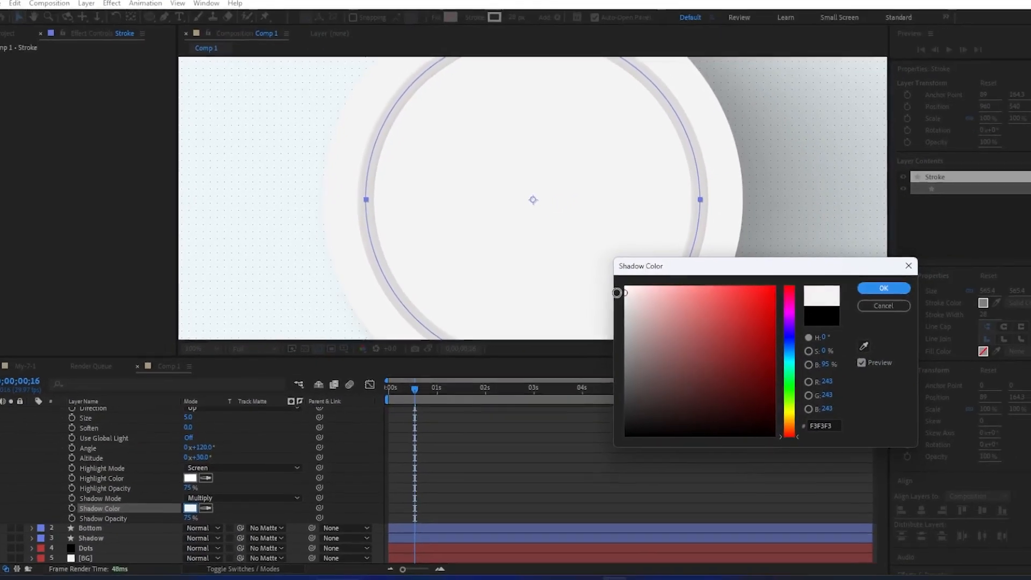
left_click(1010, 289)
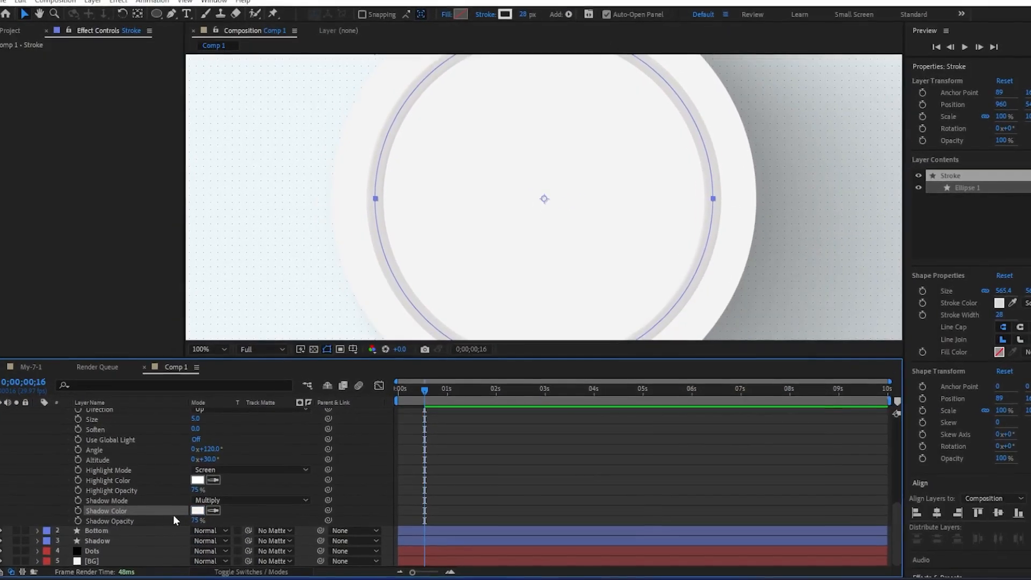
Set the Stroke layer bevel's Shadow Mode to Screen and both its highlight and shadow opacity to 100%.
mouse_move(193, 477)
left_mouse_down()
mouse_move(240, 478)
mouse_move(201, 478)
left_mouse_up()
left_click_drag(197, 522, 298, 522)
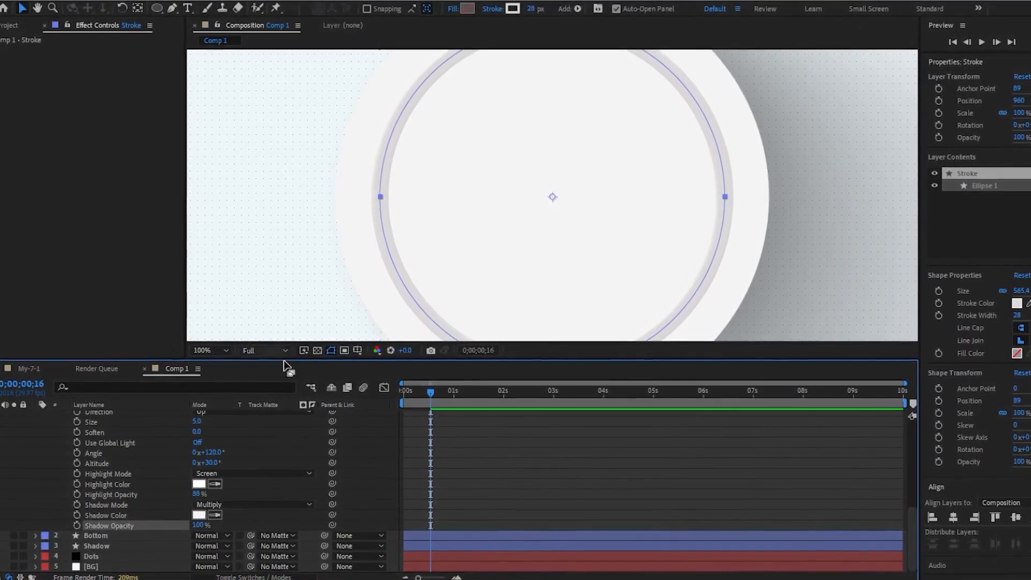
left_click(236, 506)
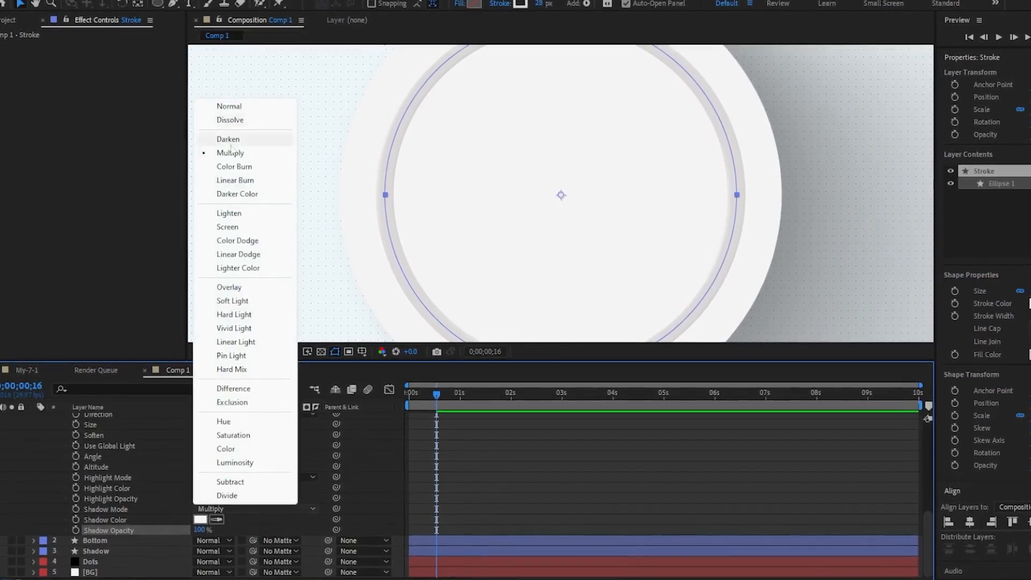
left_click(236, 226)
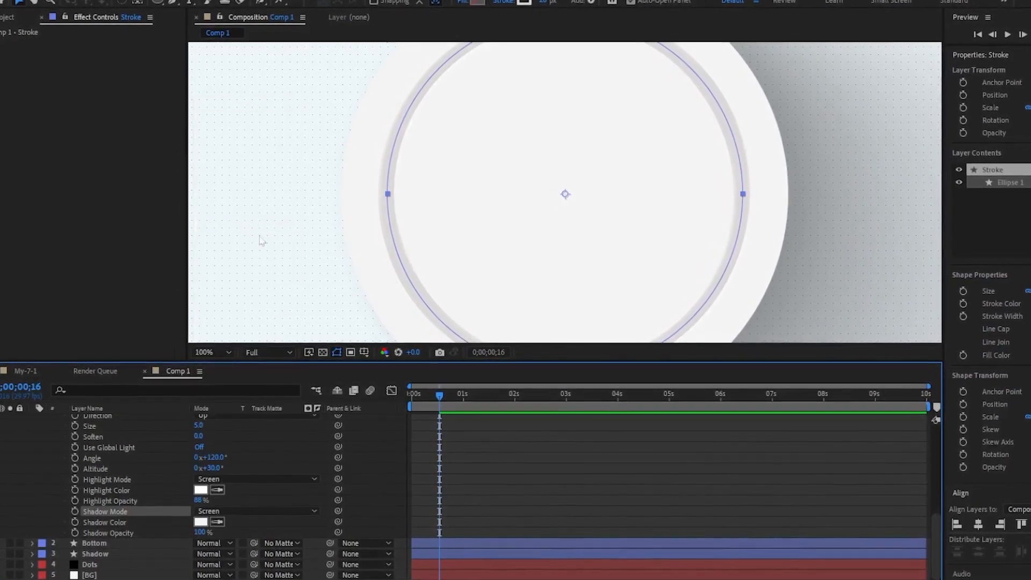
left_click_drag(199, 500, 282, 513)
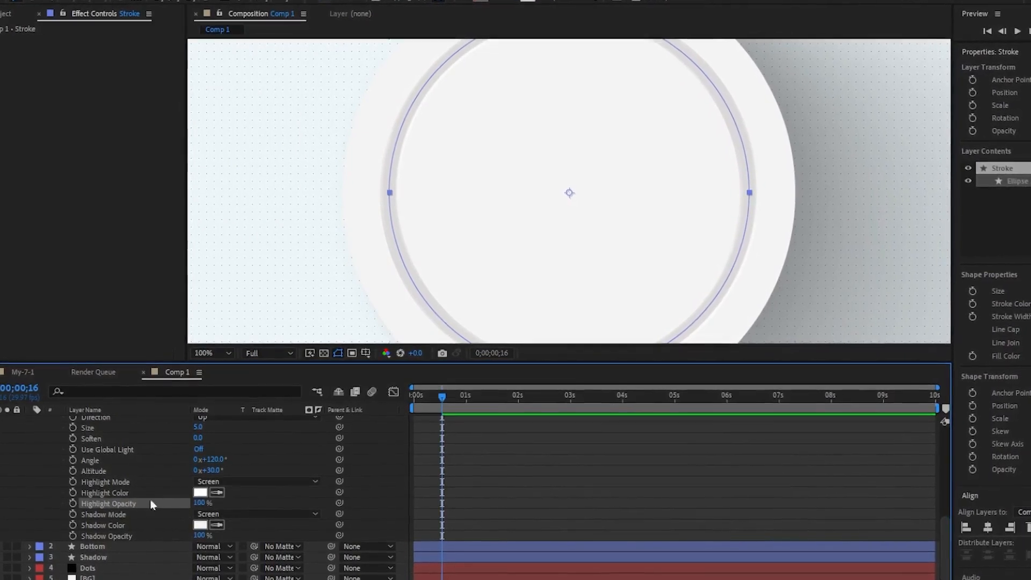
scroll(145, 470, "up", 7)
left_click(30, 421)
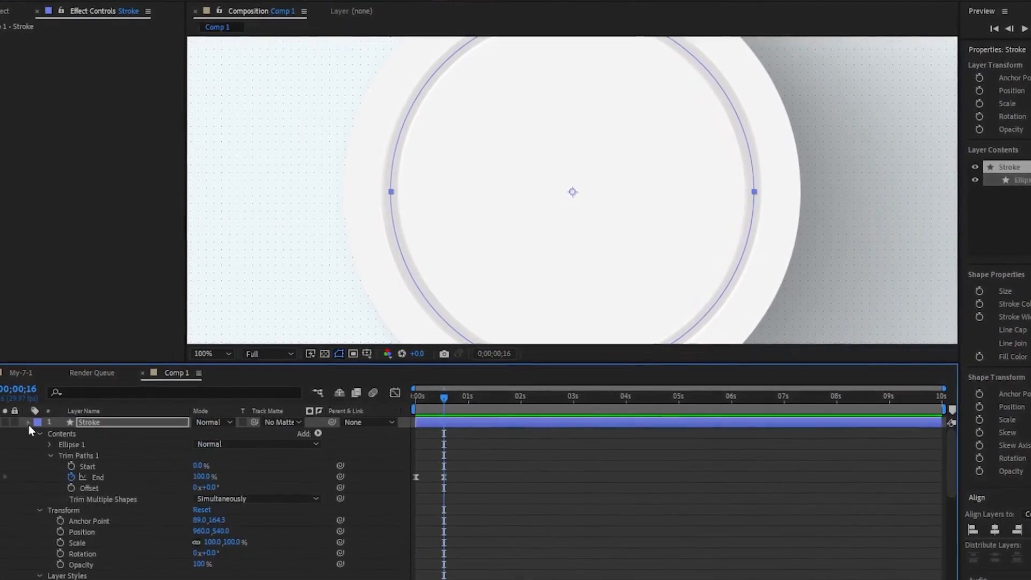
left_click(28, 423)
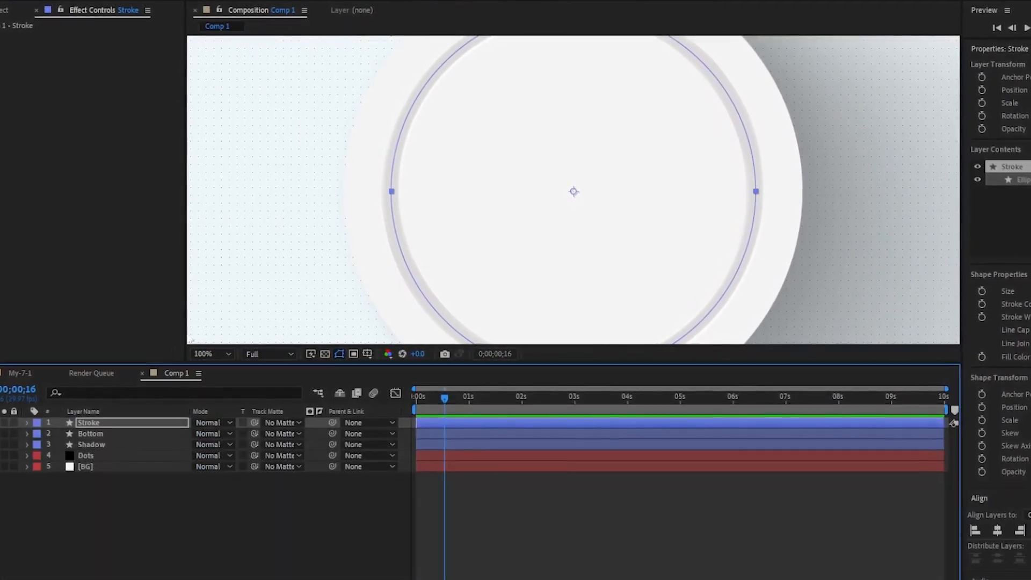
Add a Bevel and Emboss layer style to the Bottom layer with highlight and shadow opacity at 100%.
right_click(90, 436)
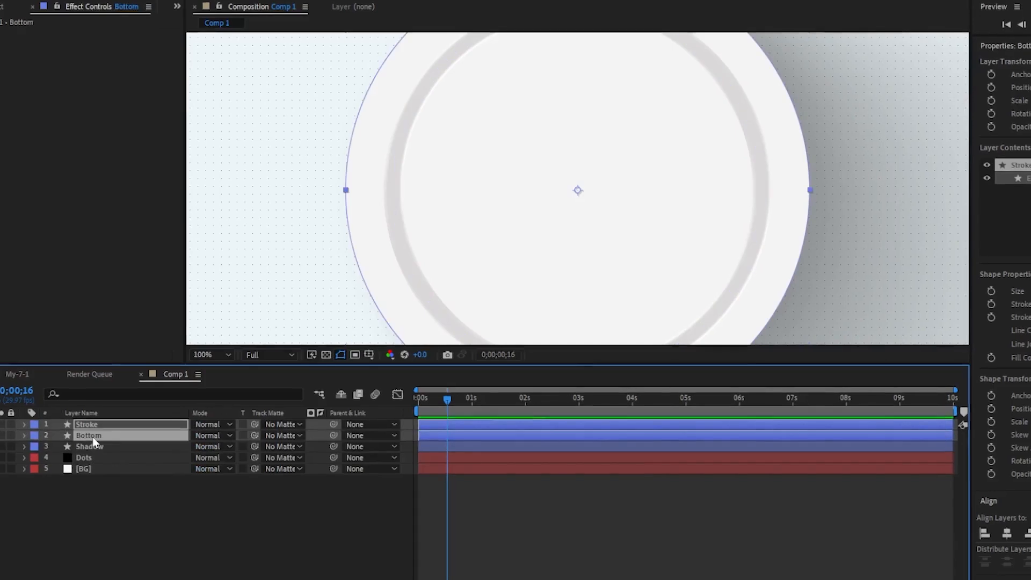
mouse_move(161, 224)
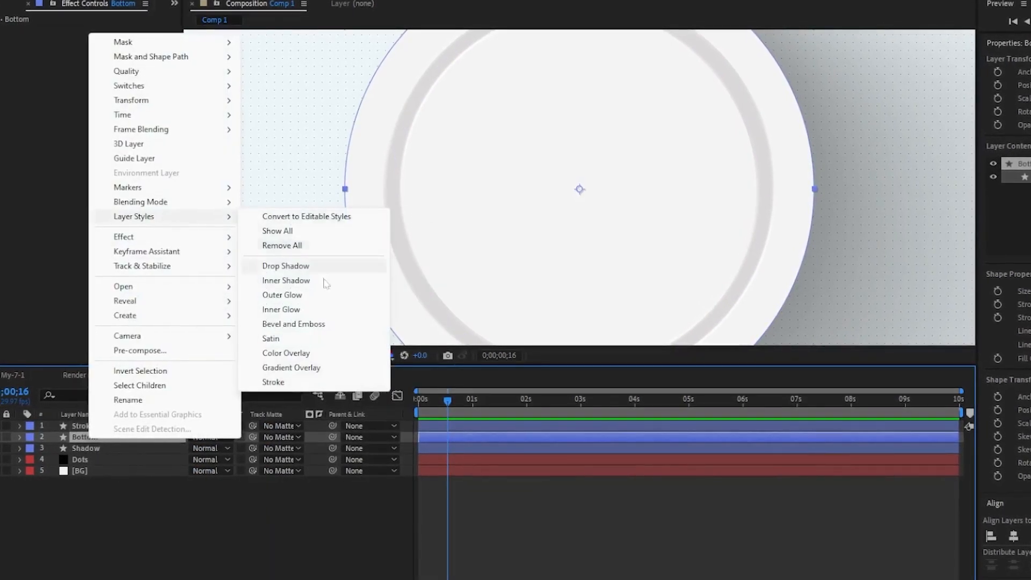
left_click(291, 324)
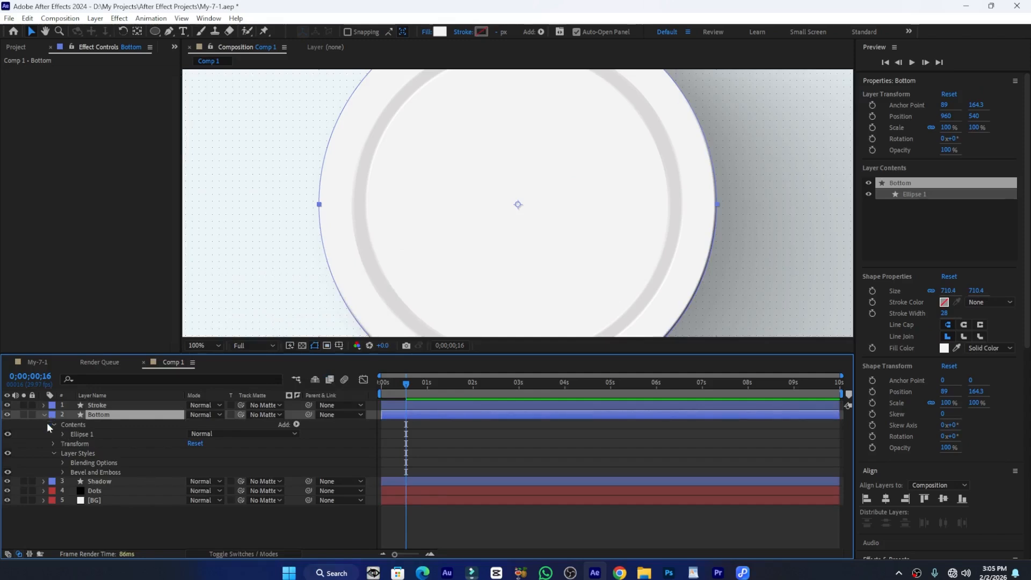
left_click(63, 472)
scroll(97, 483, "down", 4)
left_click_drag(193, 490, 346, 493)
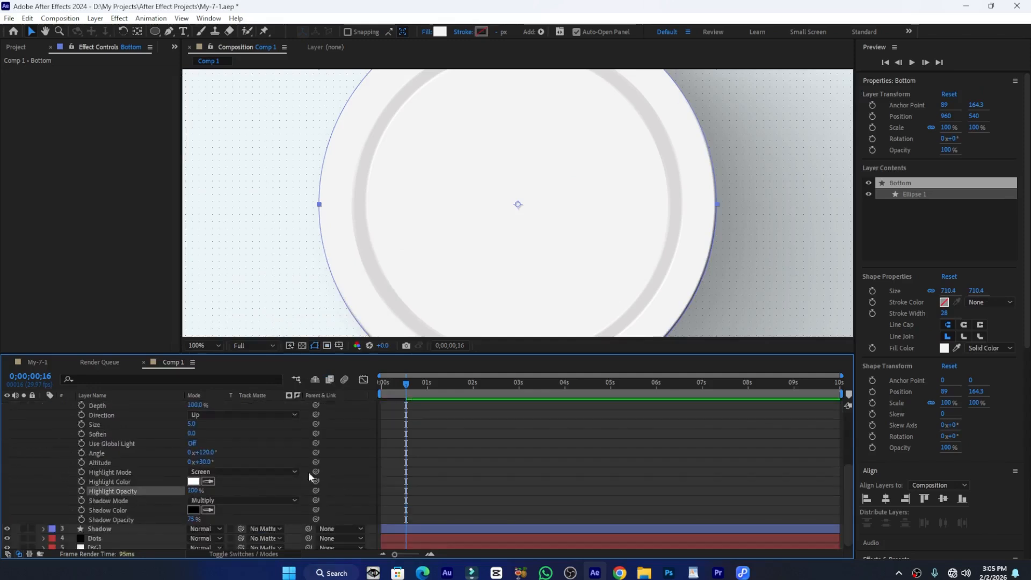
scroll(170, 517, "down", 1)
left_click_drag(192, 515, 432, 494)
Set the Bottom layer bevel's Shadow Mode to Screen and its shadow color to white, FFFFFF.
left_click(225, 496)
left_click(215, 255)
left_click(194, 505)
type("FFFFFF")
key("Tab")
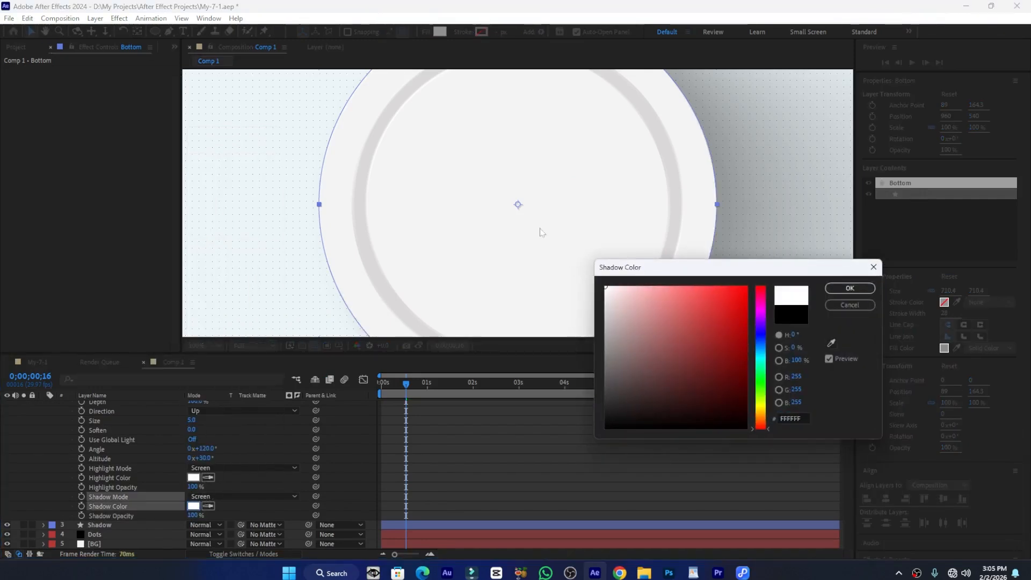
left_click(848, 289)
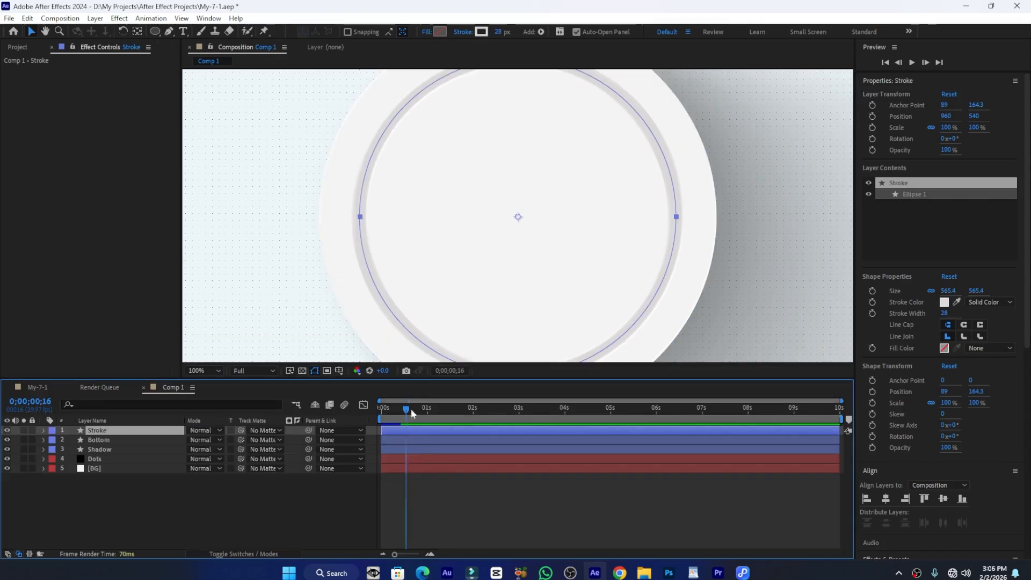
Duplicate the Stroke layer and apply the 4-Color Gradient effect to the copy.
mouse_move(411, 408)
left_mouse_down()
mouse_move(378, 414)
mouse_move(421, 413)
left_mouse_up()
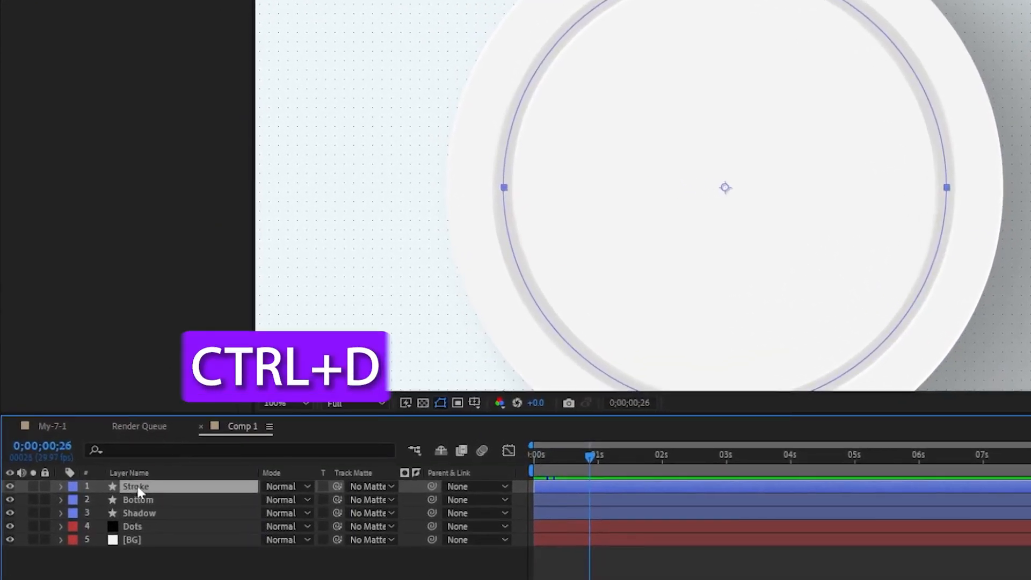
key("ctrl+d")
key("ctrl+space")
type("4")
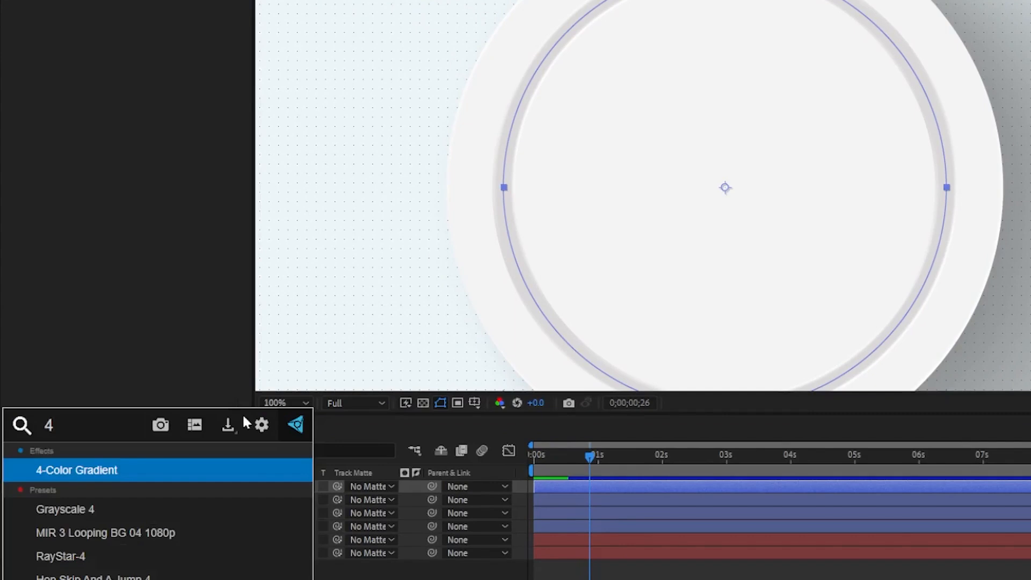
key("Return")
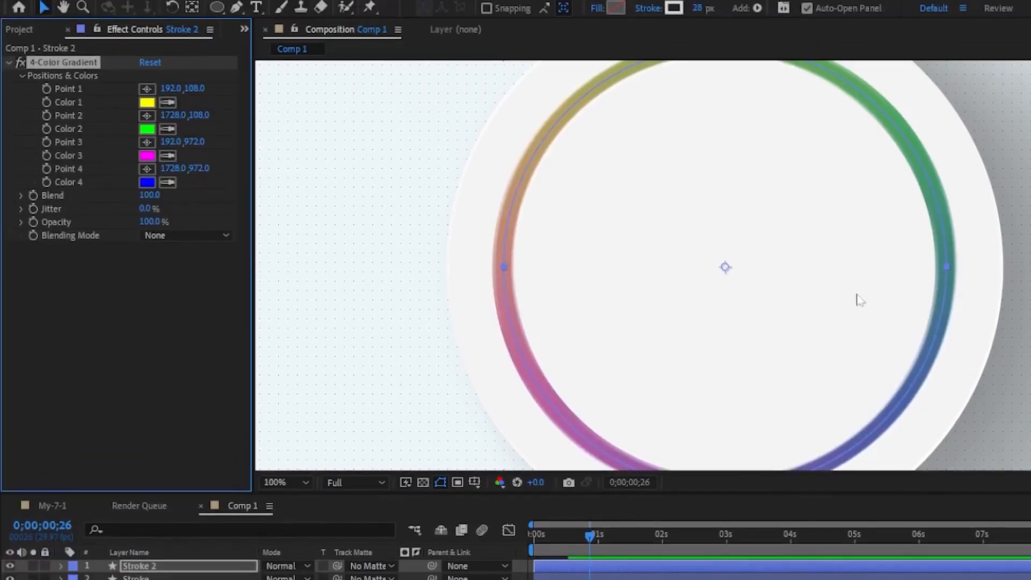
Place the gradient's four points inside the ring at 1024,348; 1108,480; 1132,568; and 1102,684, in order from Point 1 to Point 4.
key("comma")
left_click(146, 89)
left_click(750, 192)
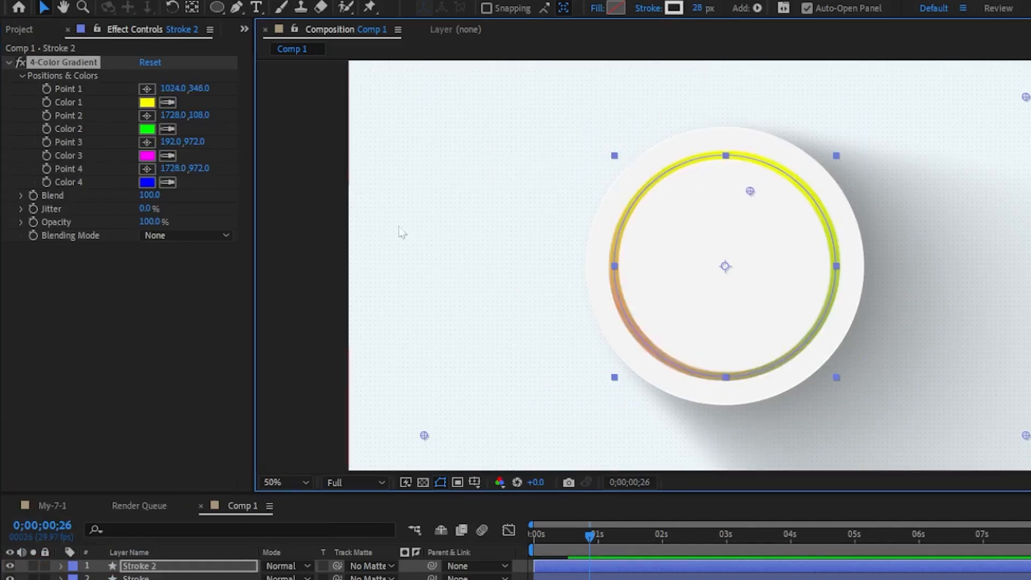
left_click(146, 115)
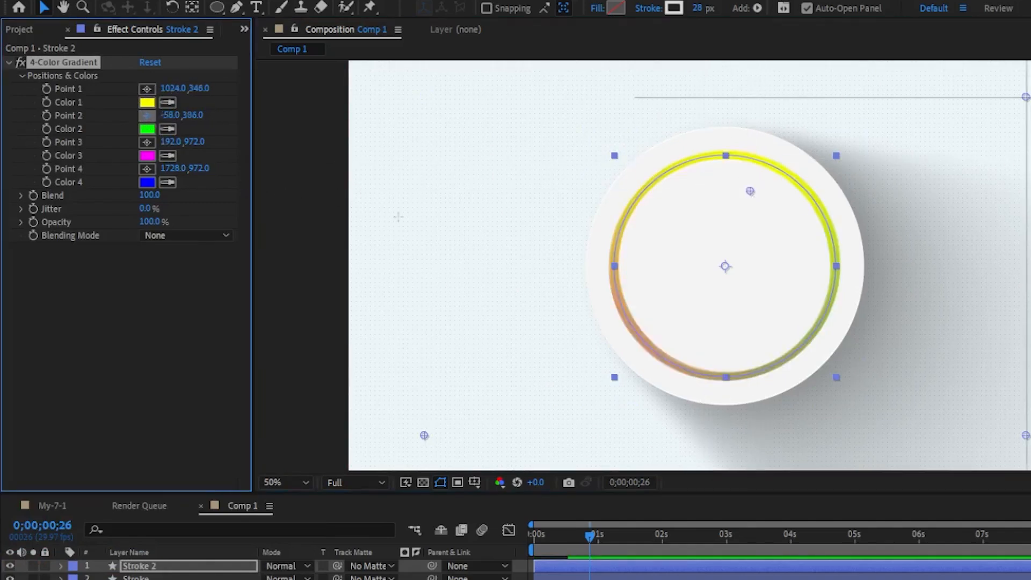
left_click(783, 242)
left_click(146, 141)
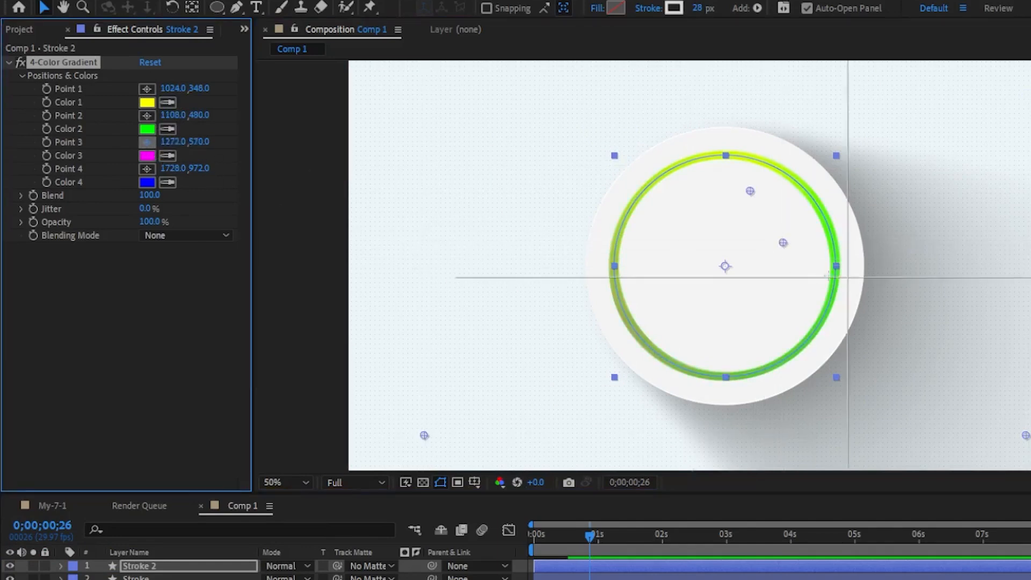
left_click(793, 277)
left_click(146, 169)
left_click(780, 322)
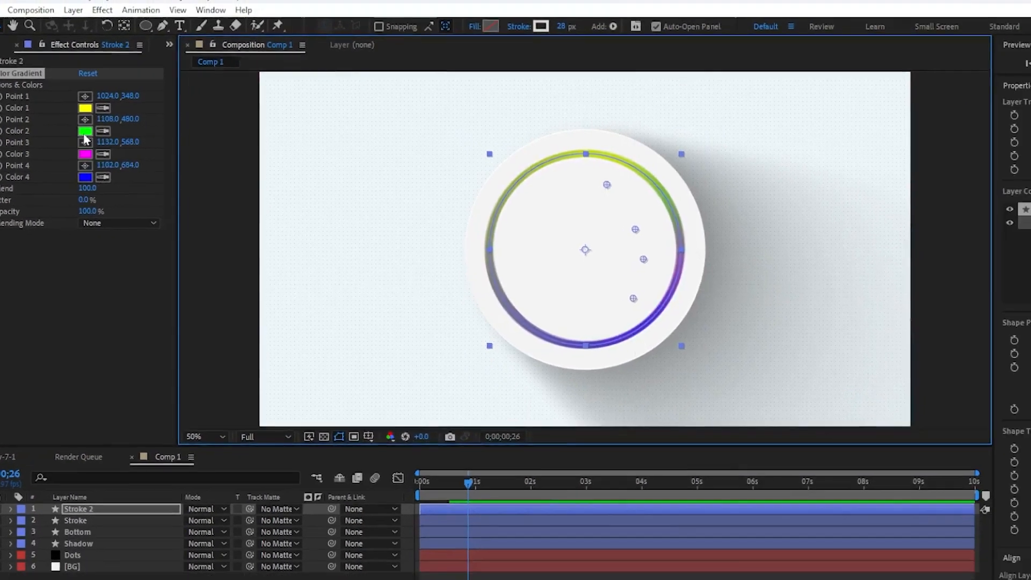
Set Color 2 of the 4-Color Gradient to orange, FFA800.
left_click(147, 129)
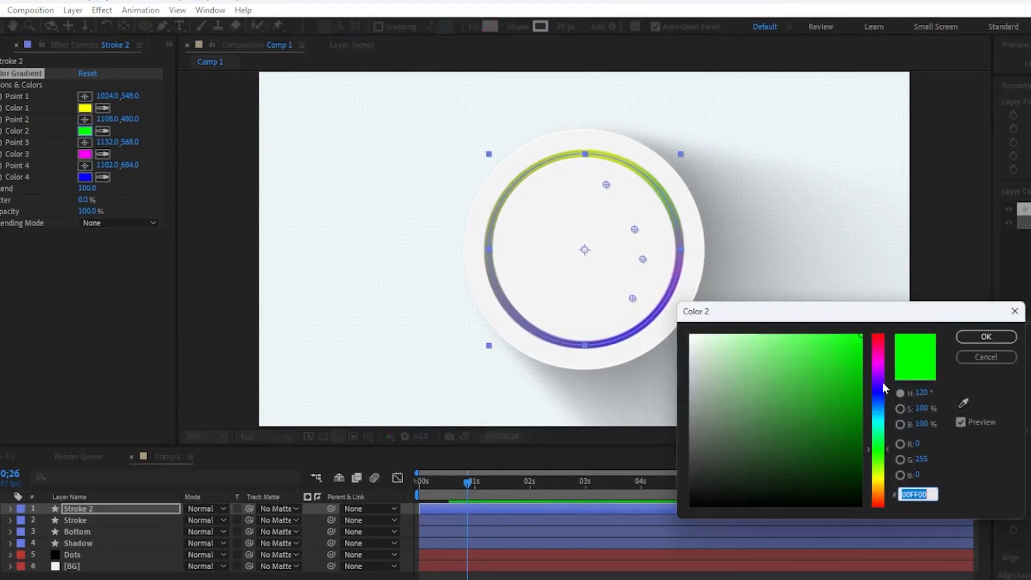
left_click(881, 489)
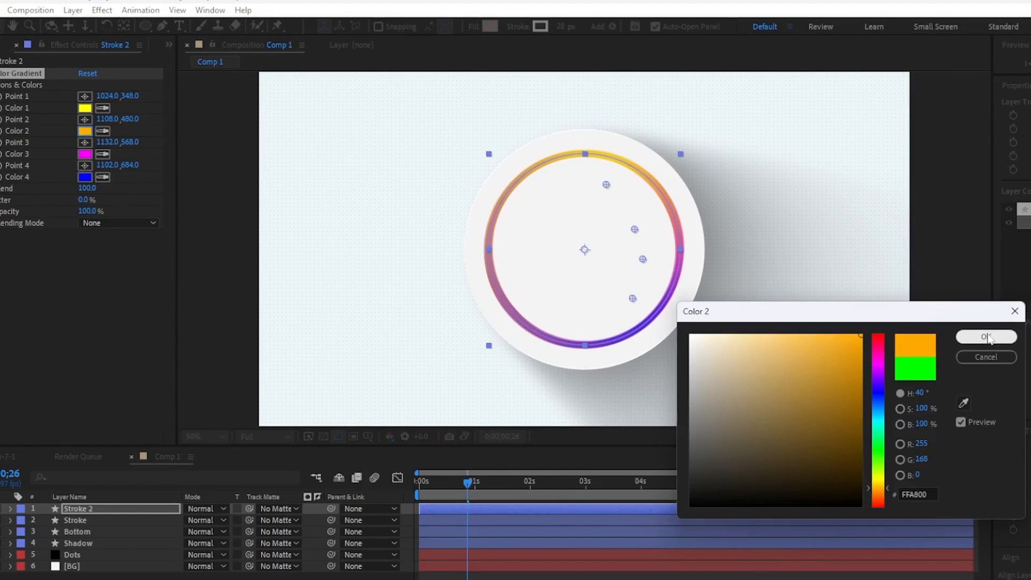
left_click(986, 336)
Set the gradient's Color 4 to purple, A800FF, and its Color 3 to pink, FF00AE.
left_click(86, 179)
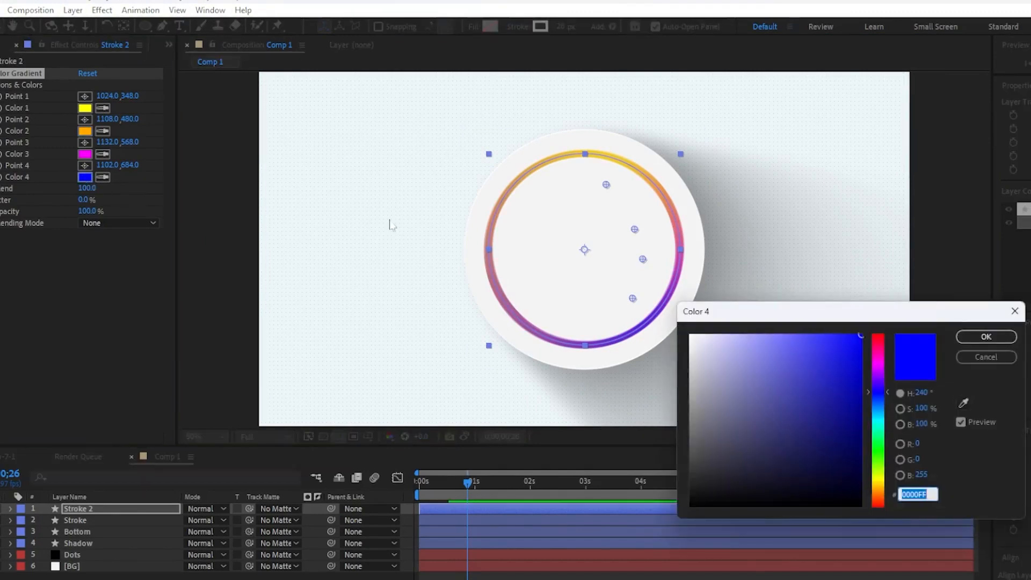
left_click_drag(878, 381, 881, 375)
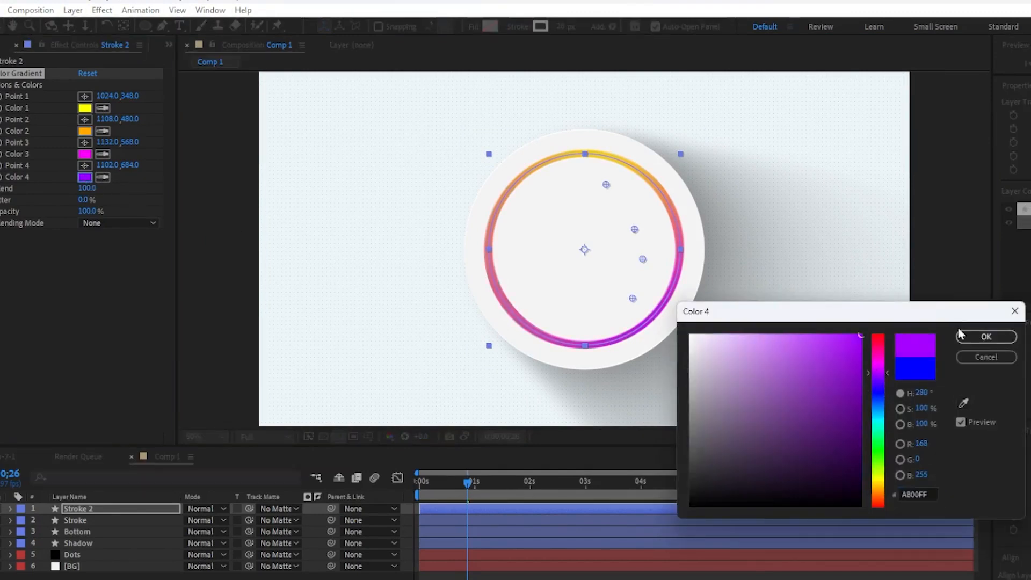
left_click(985, 336)
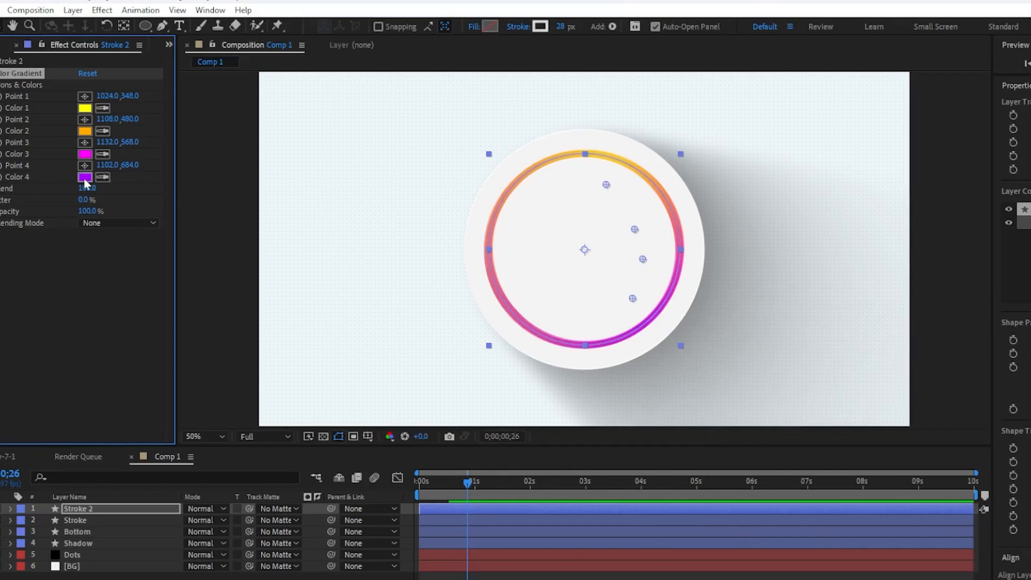
left_click(85, 154)
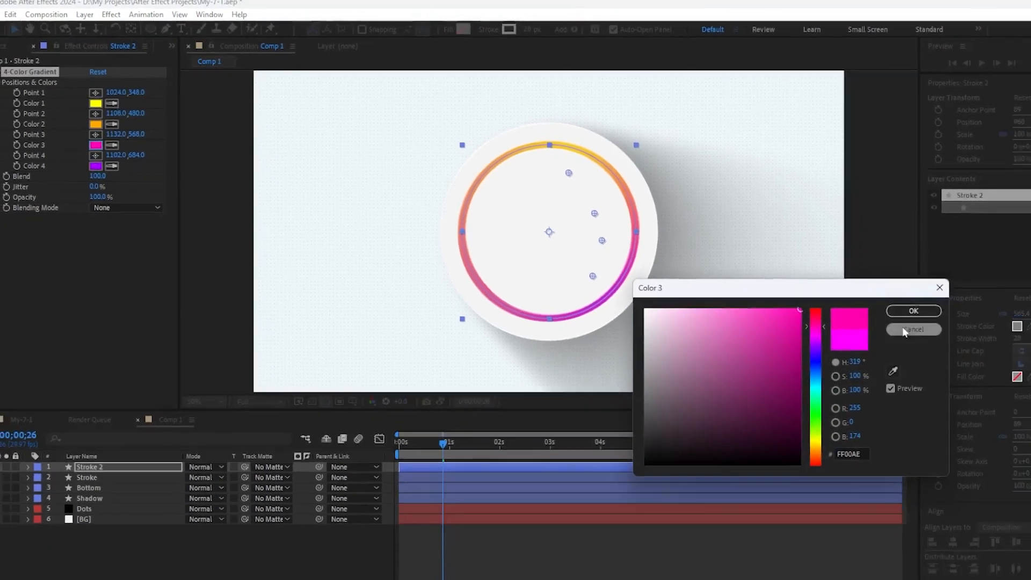
left_click(986, 337)
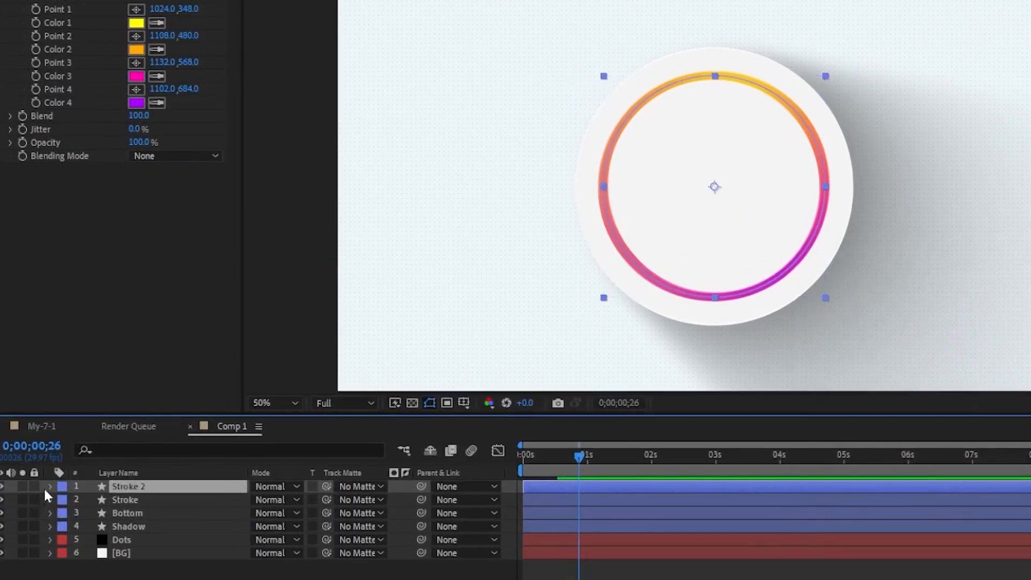
Set the Trim Paths End keyframe at 0;00;00;16 on the Stroke 2 layer to 44%.
left_click(43, 431)
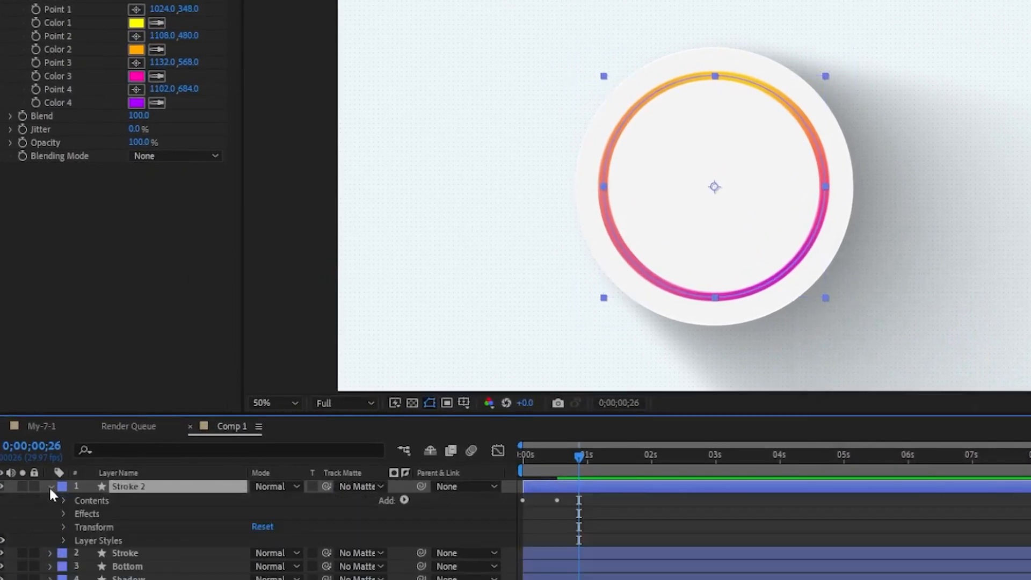
mouse_move(540, 458)
left_mouse_down()
mouse_move(519, 456)
mouse_move(548, 456)
mouse_move(539, 470)
left_mouse_up()
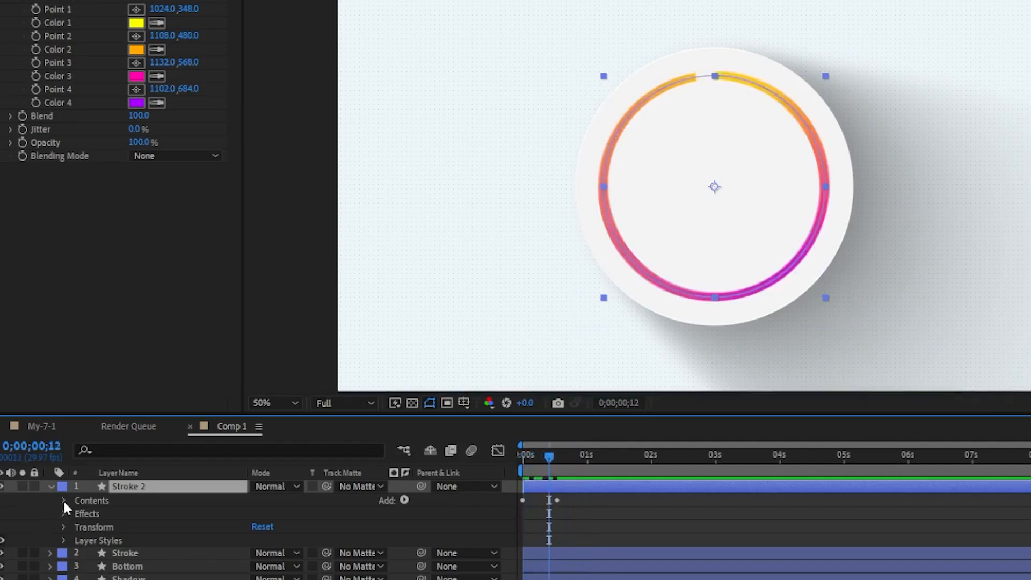
left_click(64, 500)
left_click(75, 526)
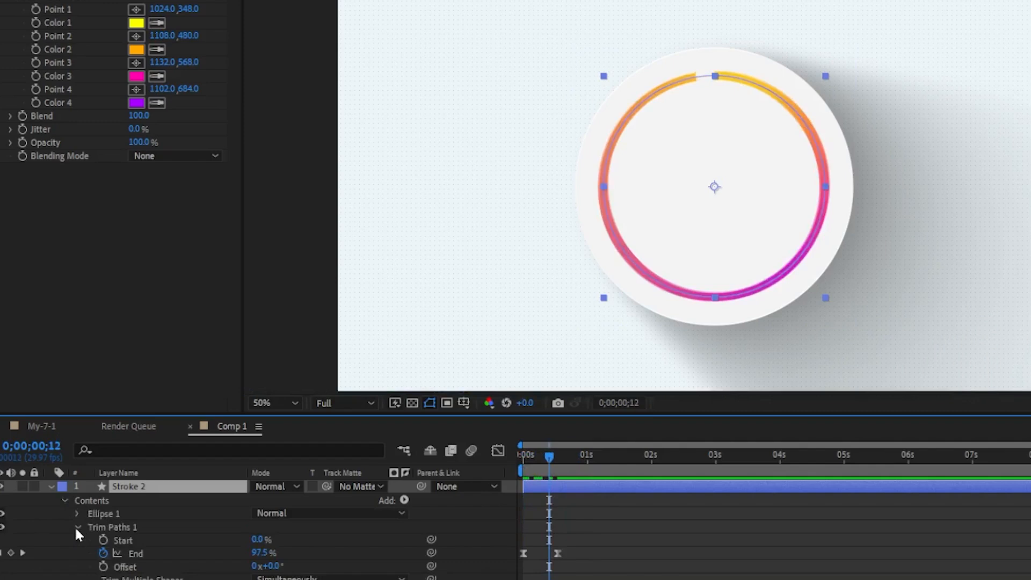
left_click(23, 553)
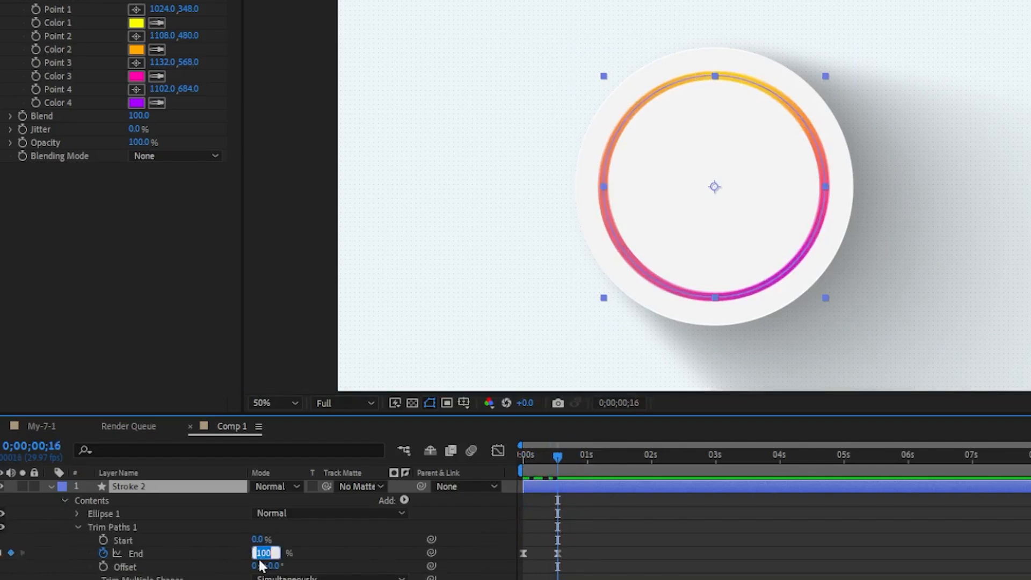
type("44")
key("Return")
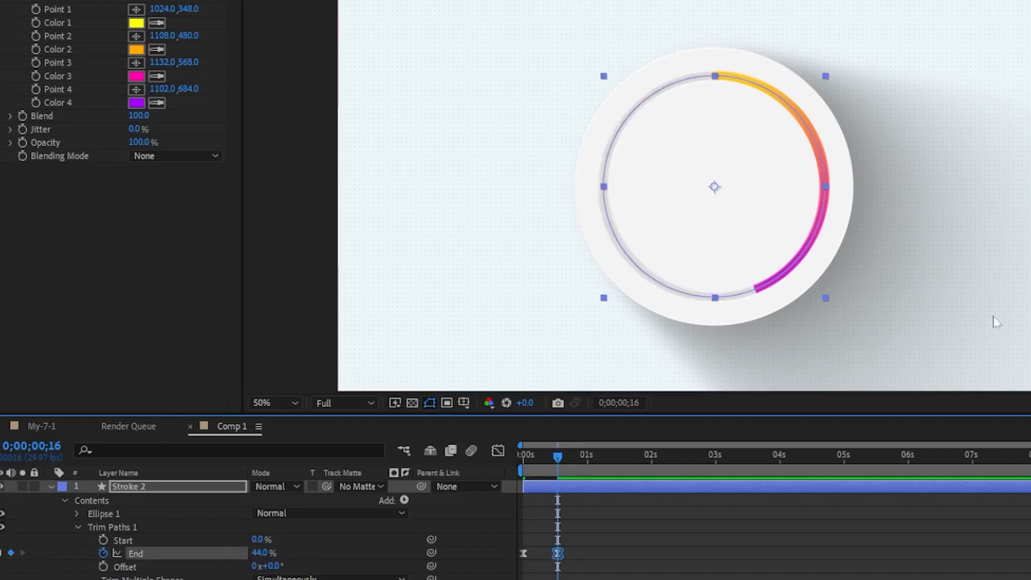
left_click(50, 487)
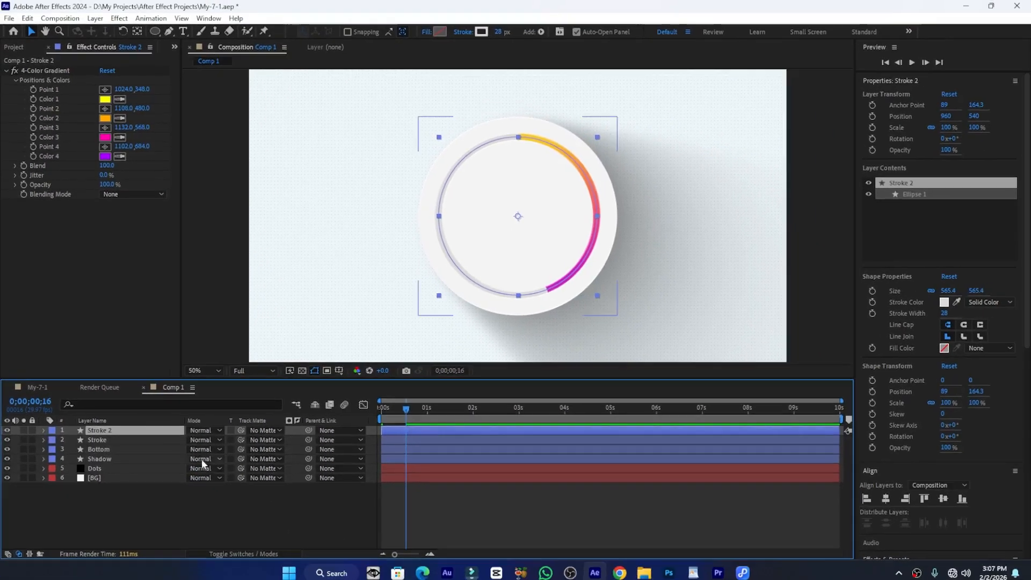
Add a Glow effect to the Stroke 2 layer with Glow Radius 260 and Glow Threshold 80.8%.
key("ctrl+space")
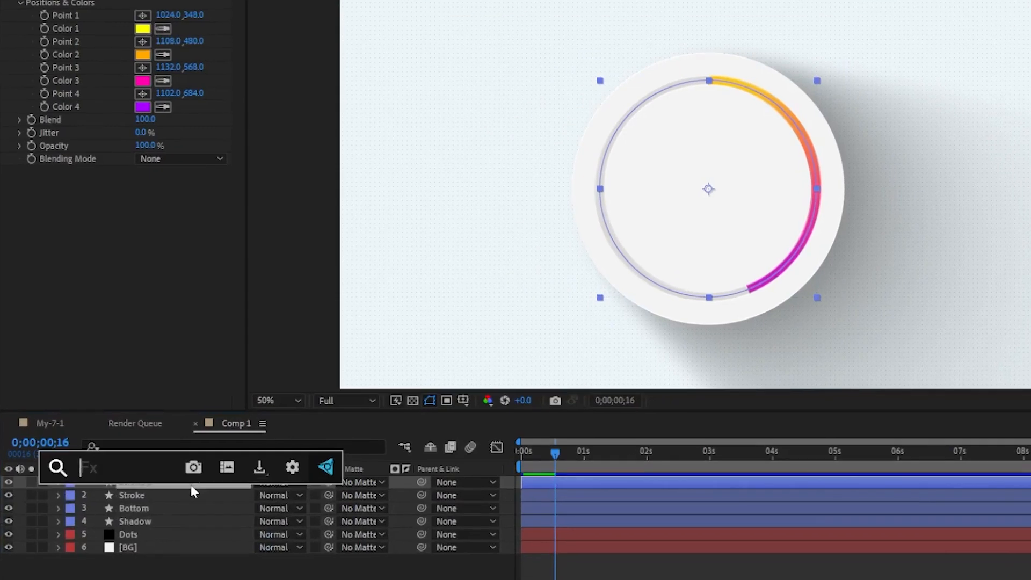
type("glo")
left_click(154, 504)
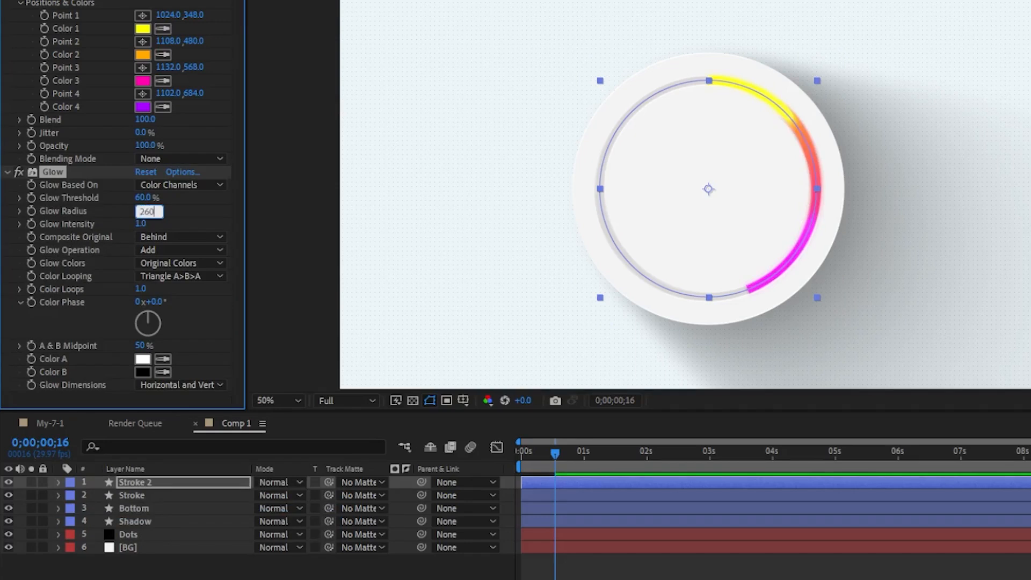
left_click_drag(146, 199, 172, 195)
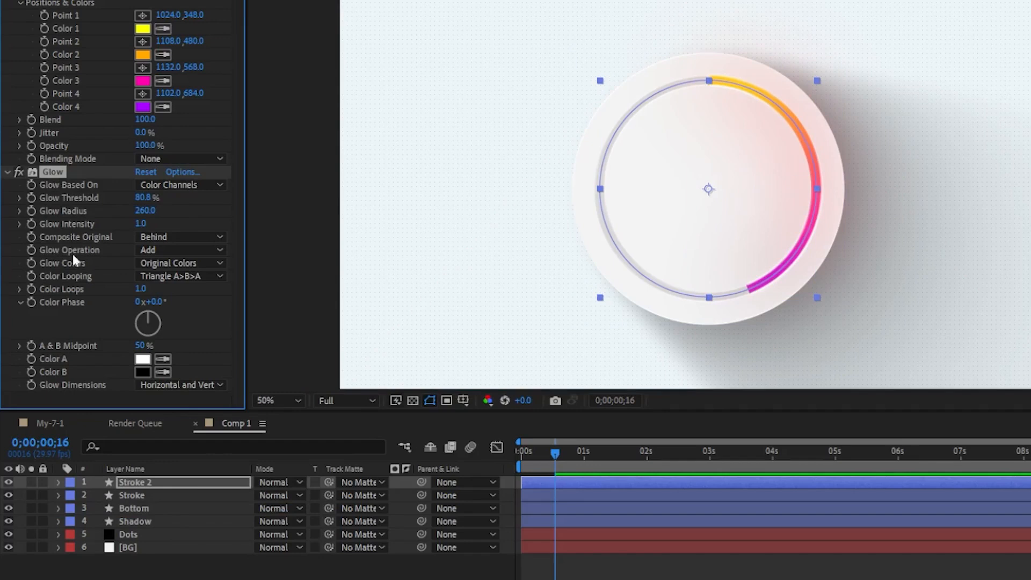
Add a Gaussian Blur effect to the Stroke 2 layer and set its Blurriness to 17.
left_click(159, 470)
left_click(165, 482)
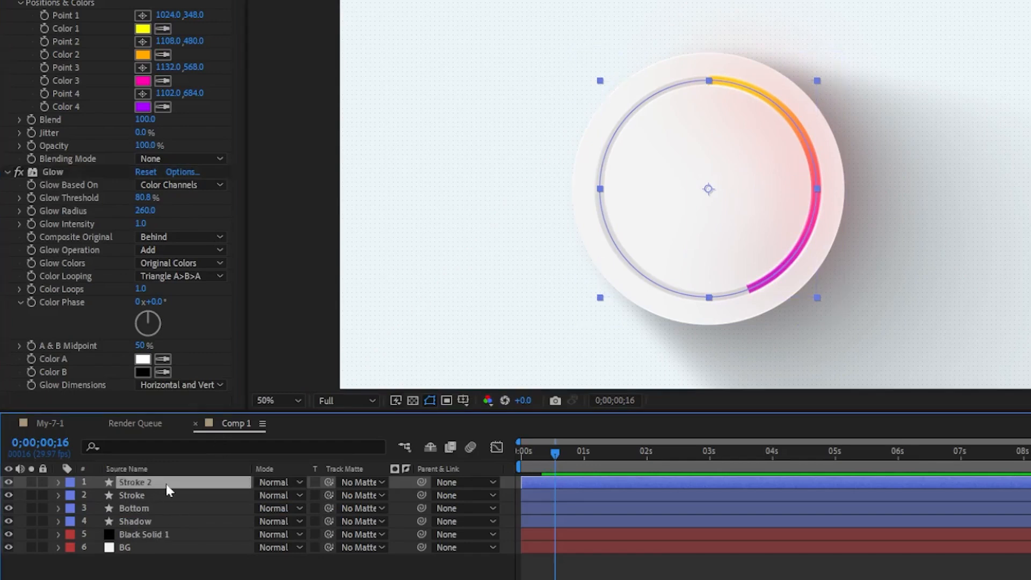
key("ctrl+space")
type("g")
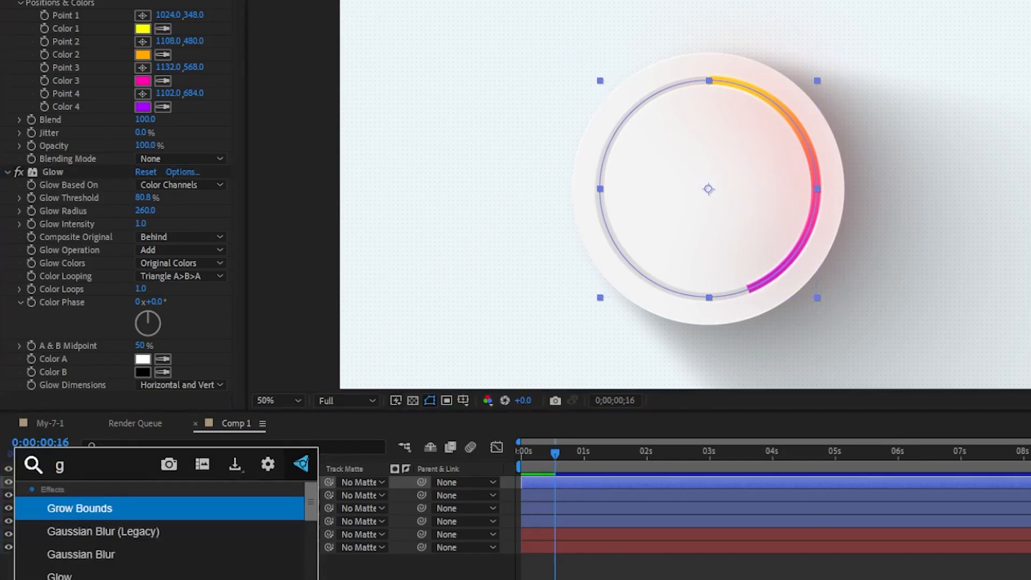
type("au")
key("Down")
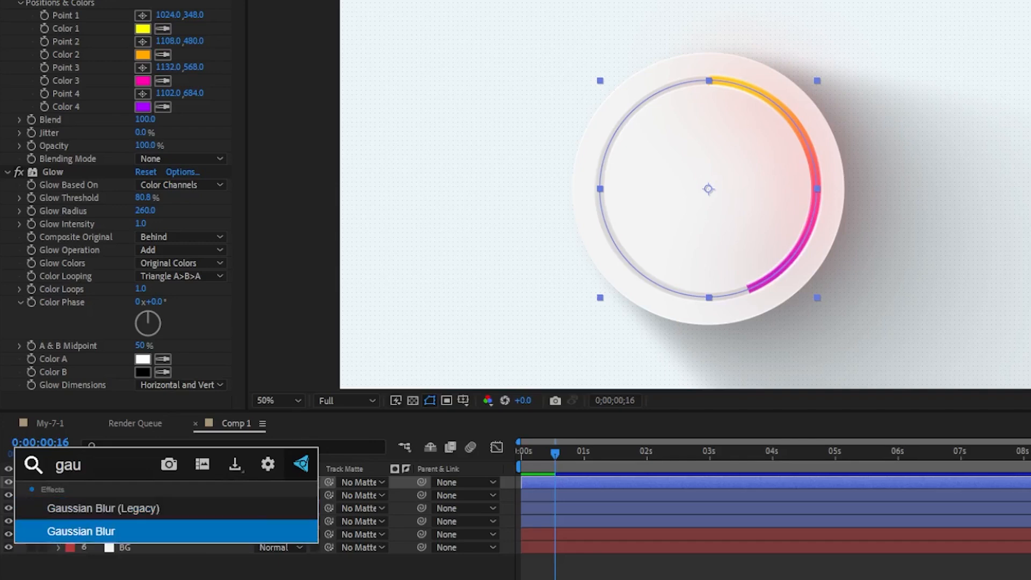
key("Return")
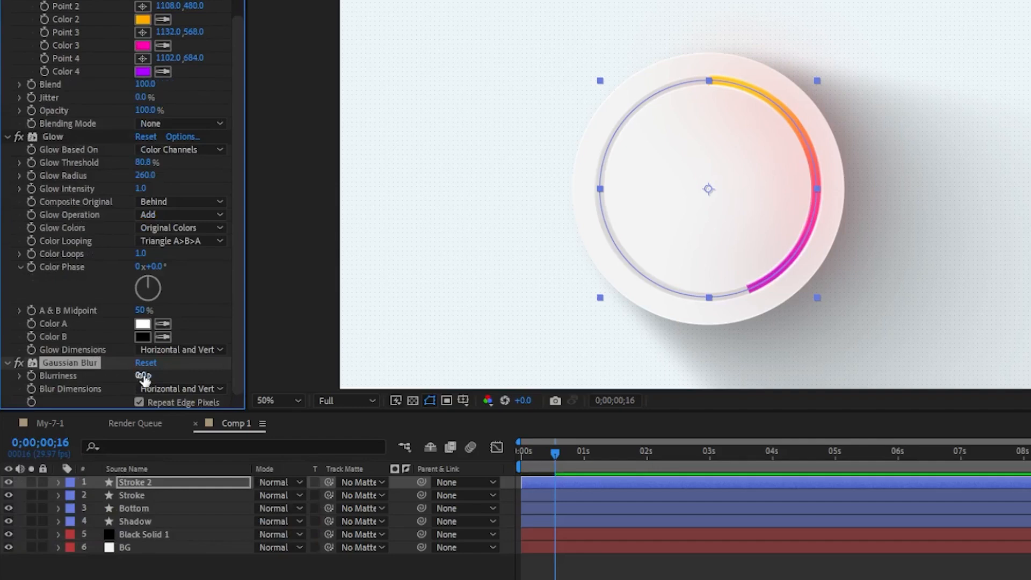
left_click_drag(177, 375, 261, 363)
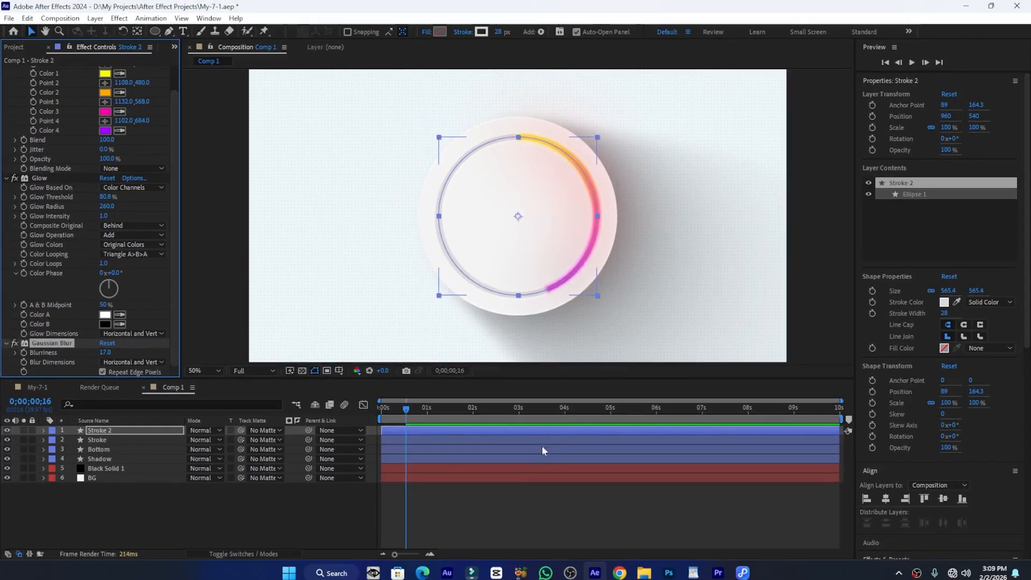
Save the project and preview the ring animation from the first frame.
key("ctrl+s")
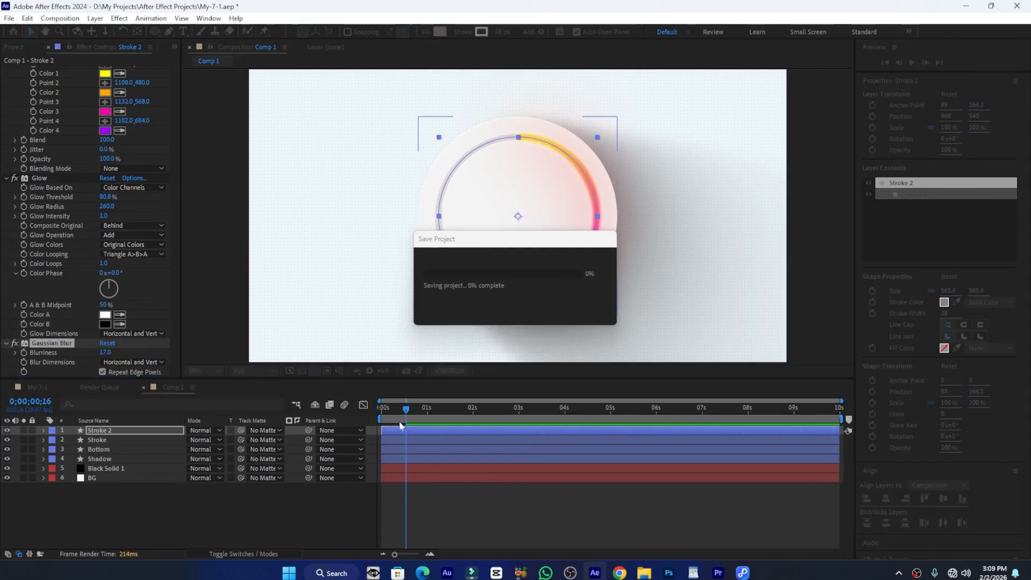
left_click_drag(405, 414, 366, 414)
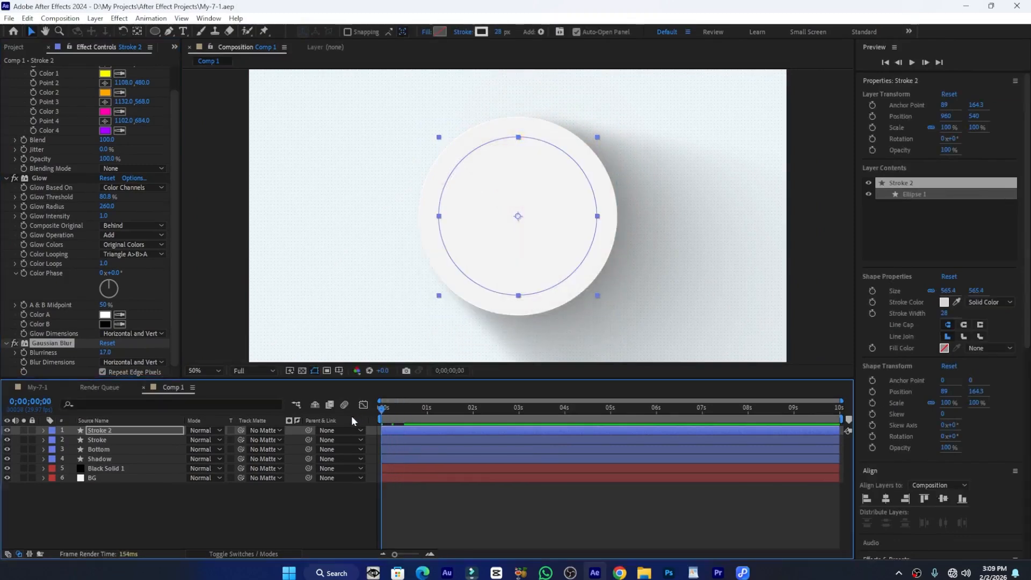
key("space")
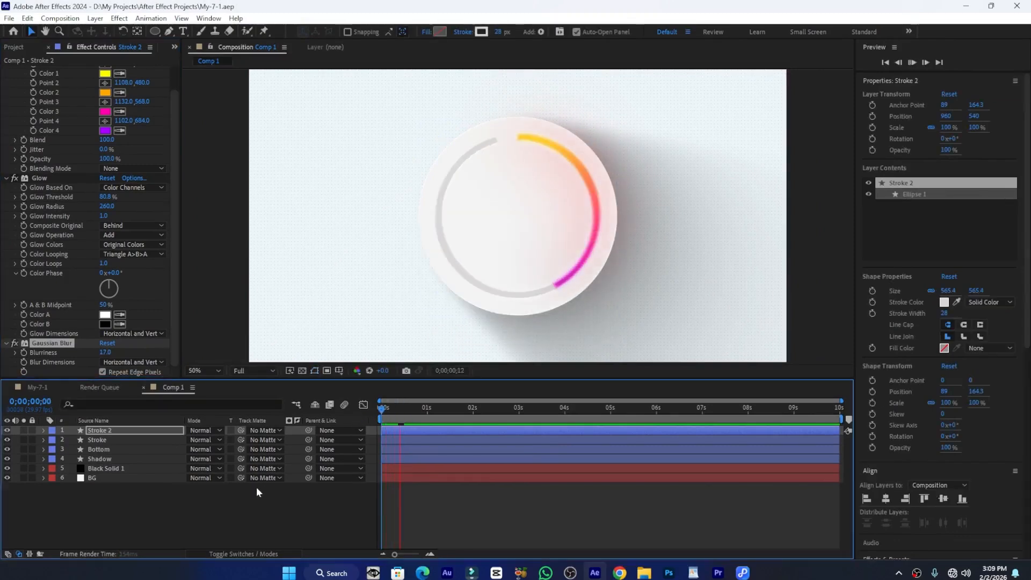
key("space")
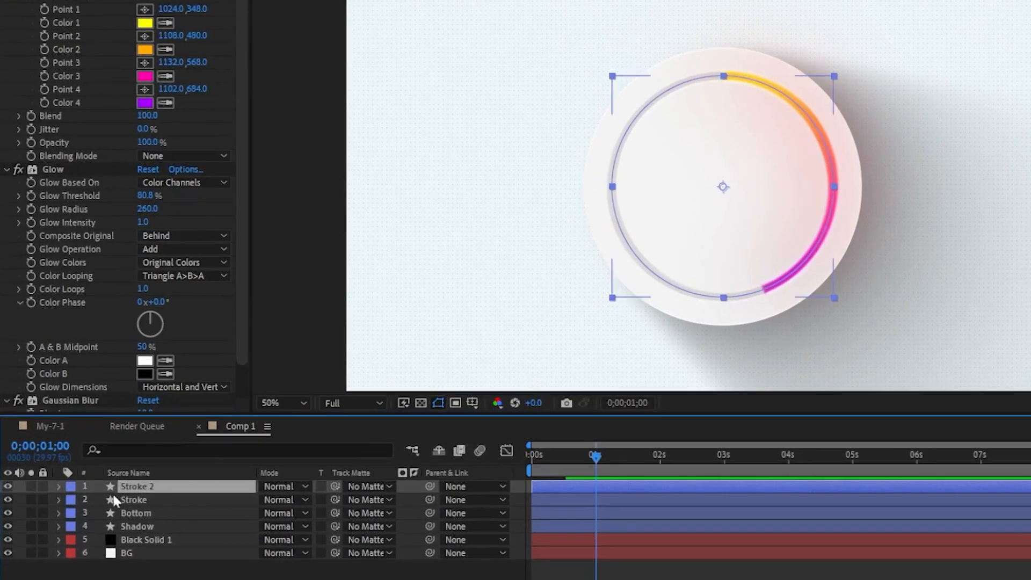
Expand the Stroke 1 properties of Ellipse 1 in the Stroke 2 layer.
left_click(59, 485)
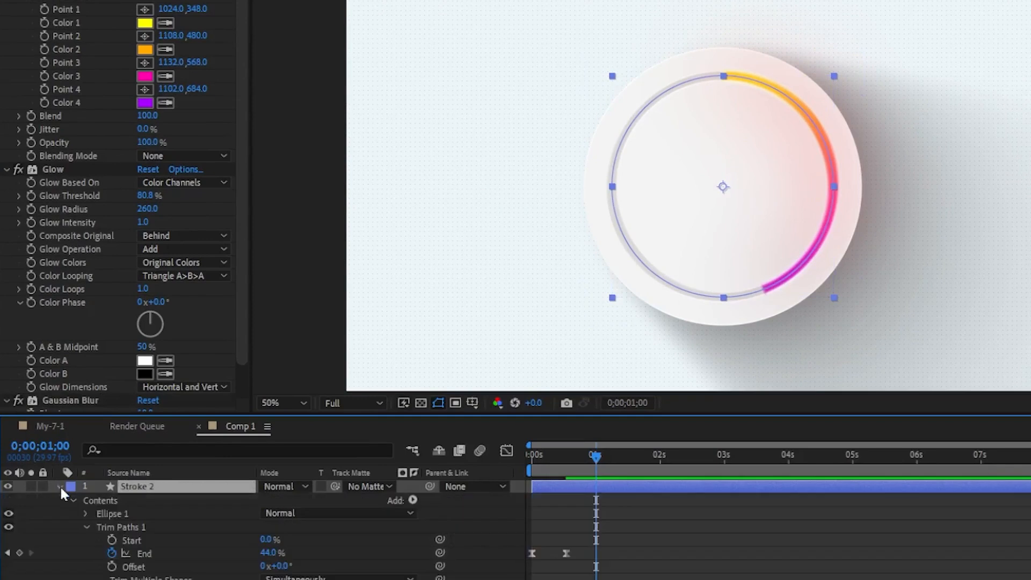
left_click(86, 513)
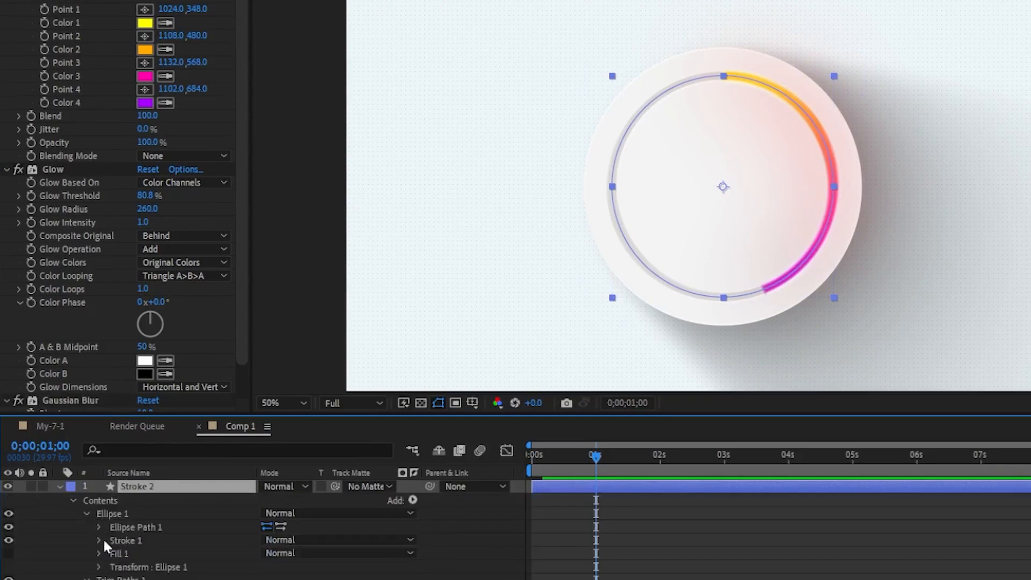
left_click(99, 540)
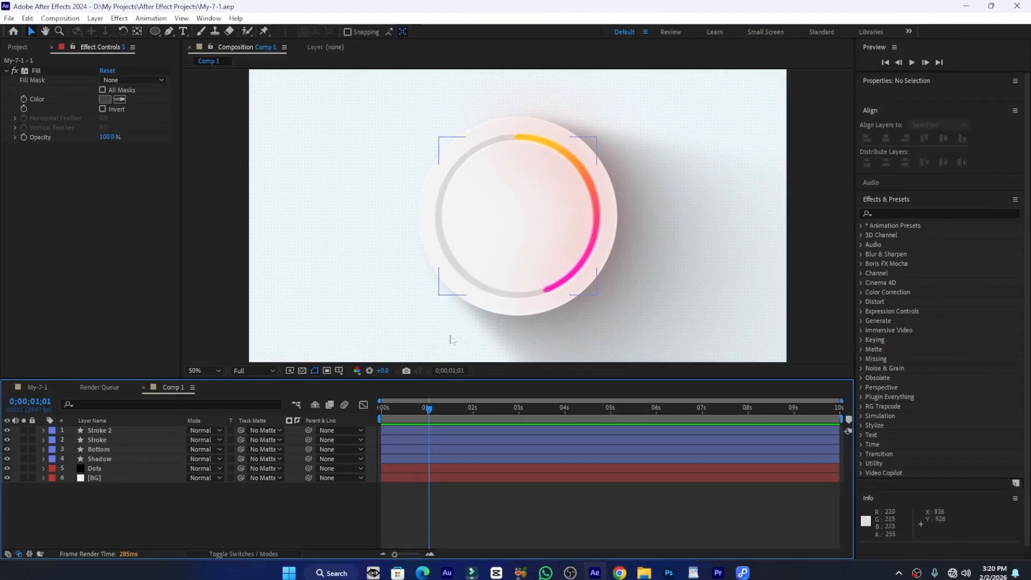
Duplicate the Stroke 2 layer and rename the copy Top.
left_click(94, 432)
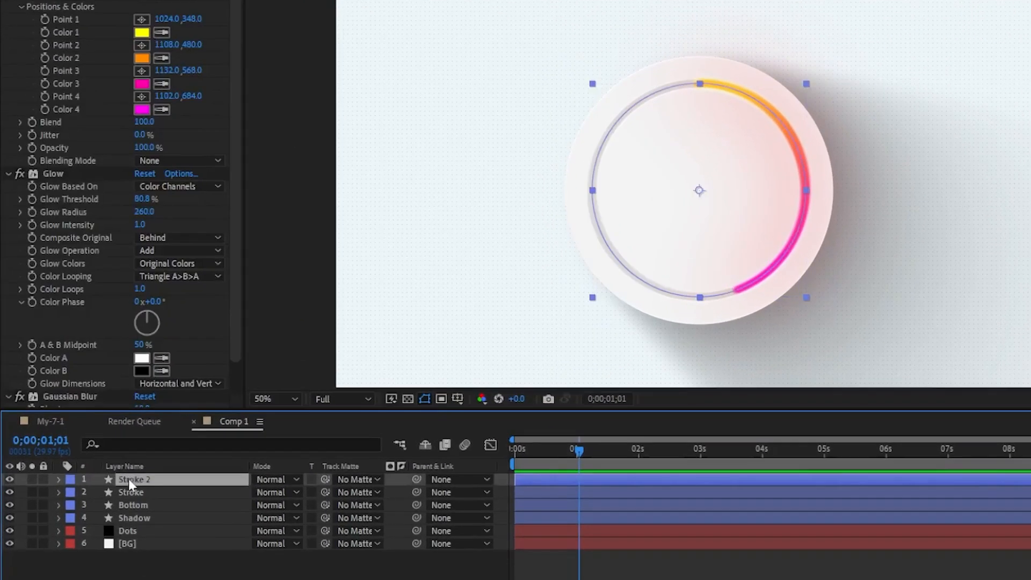
key("ctrl+d")
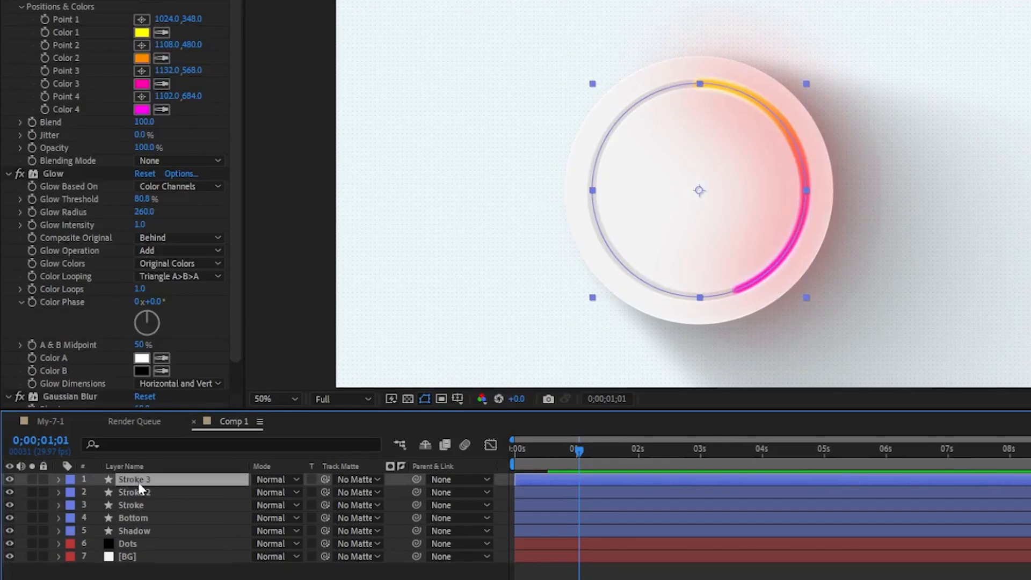
key("Return")
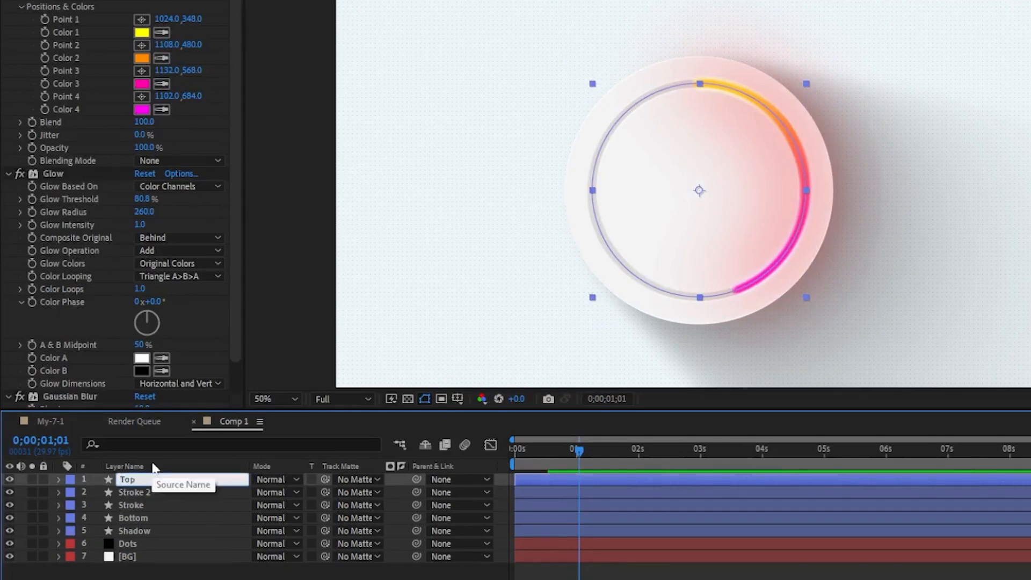
key("Return")
Delete the 4-Color Gradient, Glow and Gaussian Blur effects from the Top layer.
left_click(7, 46)
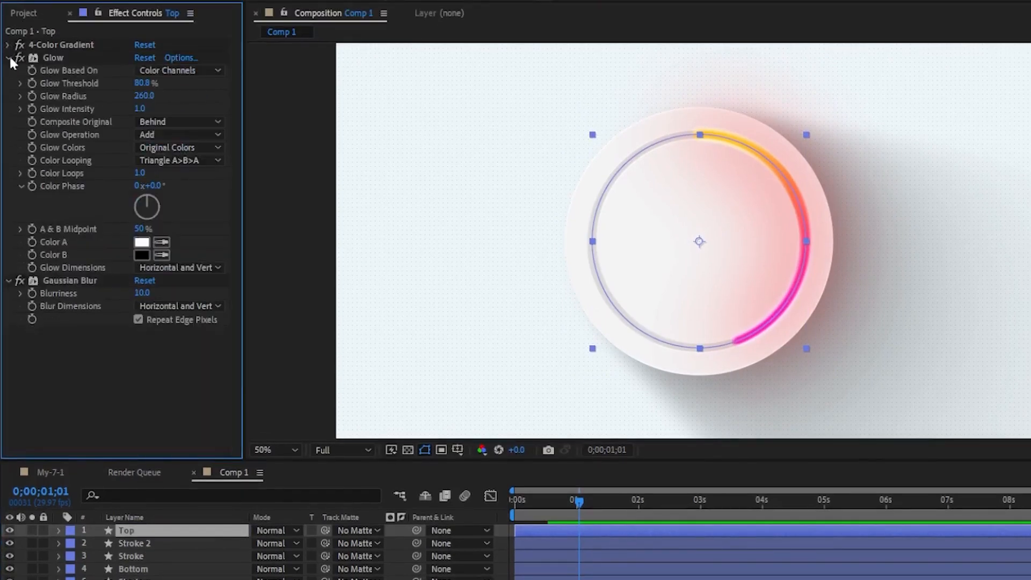
left_click(9, 58)
left_click(54, 72, "shift")
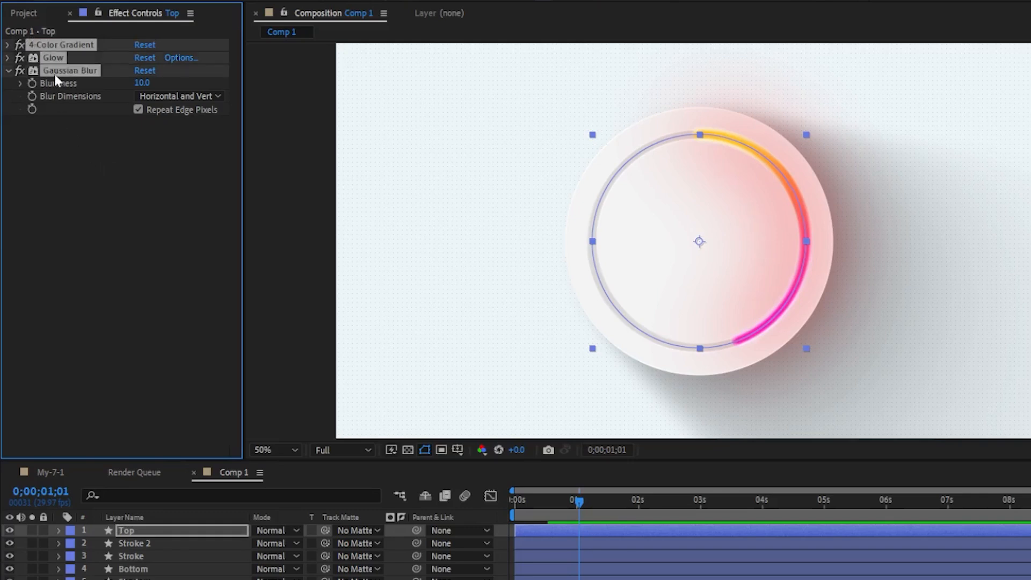
key("Delete")
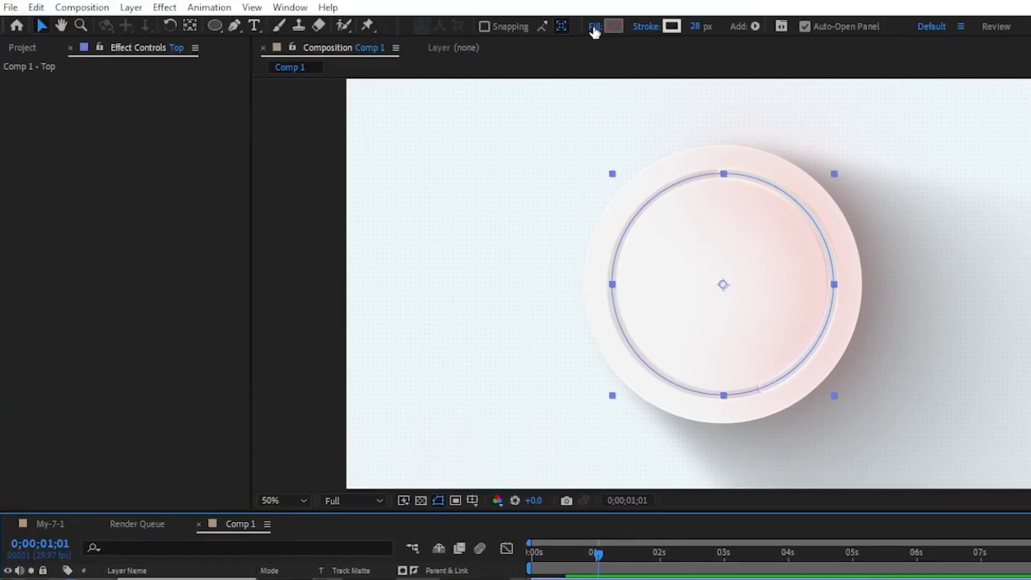
Give the Top layer's ellipse a solid color fill and set its stroke to None.
left_click(594, 0)
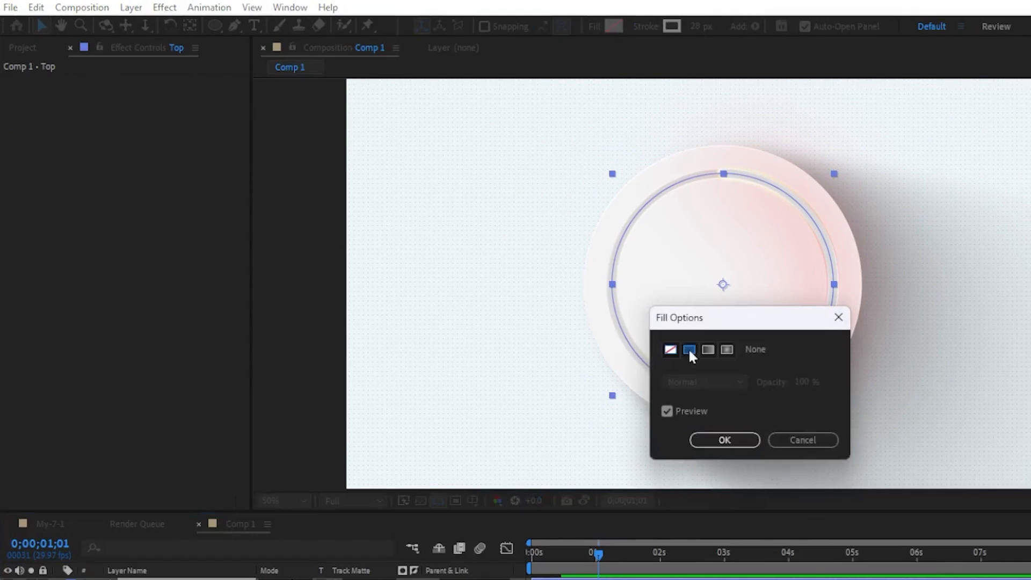
left_click(689, 350)
left_click(739, 441)
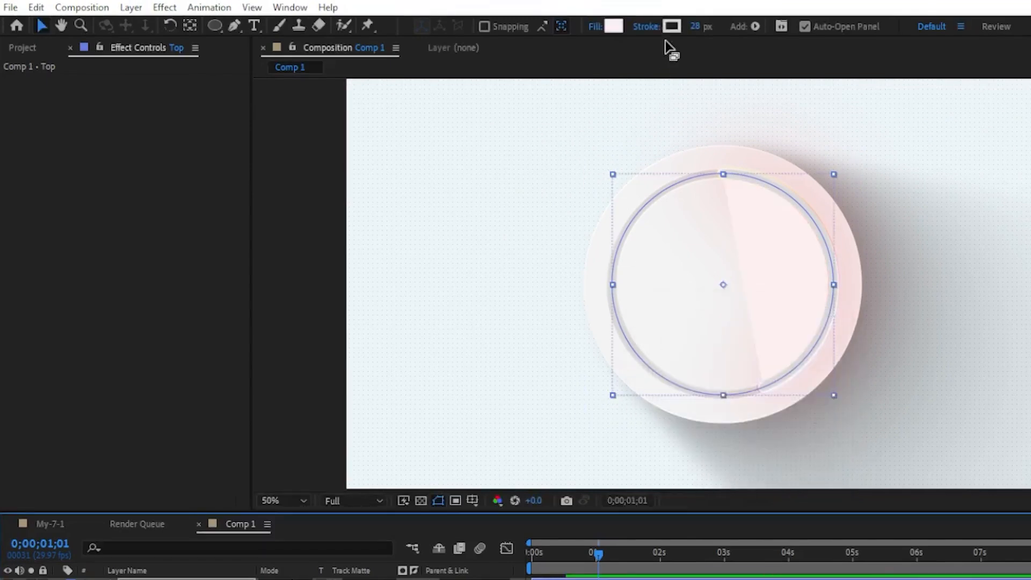
left_click(642, 28)
left_click(671, 349)
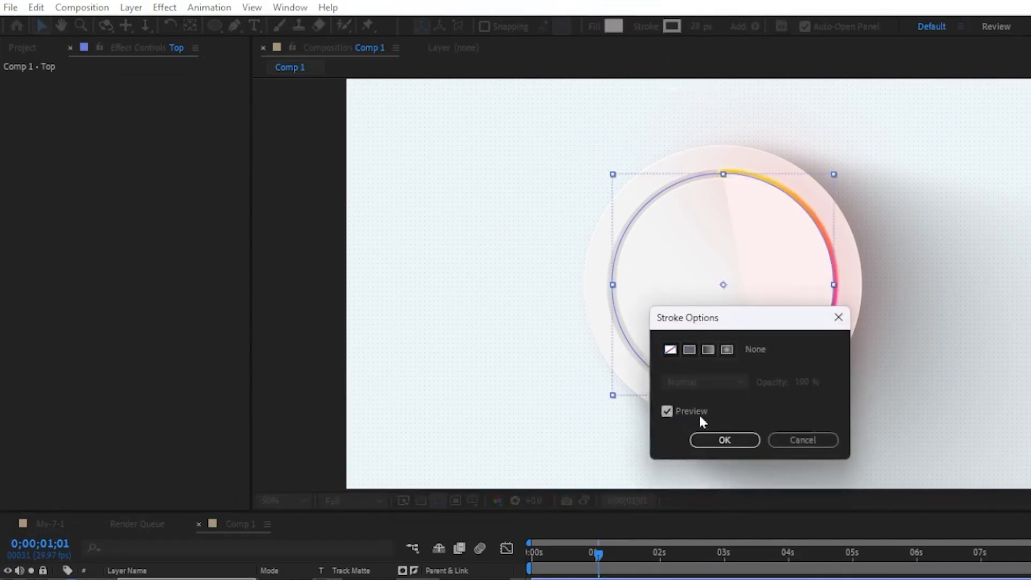
left_click(736, 441)
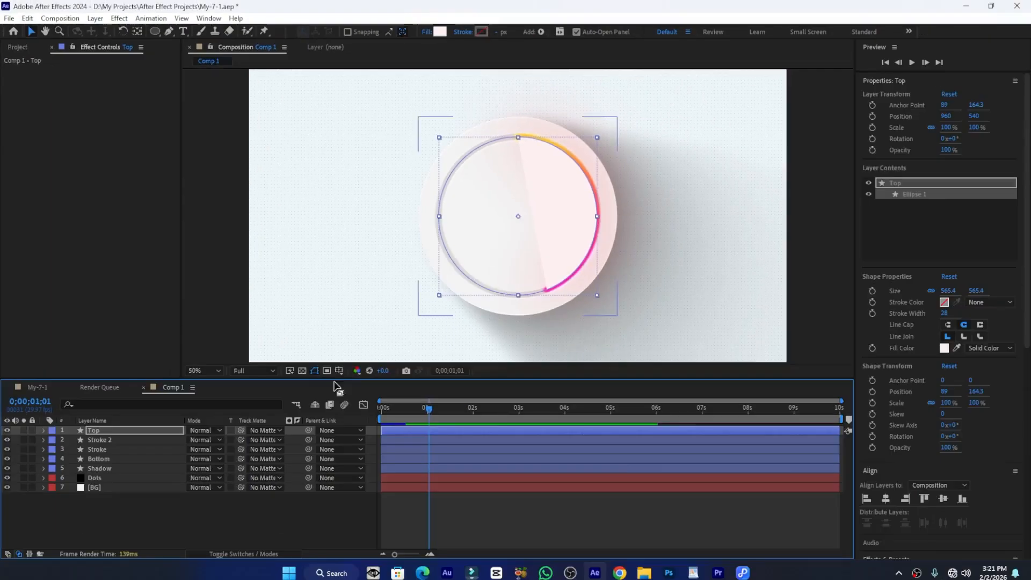
Set the Top layer's Trim Paths End to 100% and remove all of its keyframes.
left_click(43, 431)
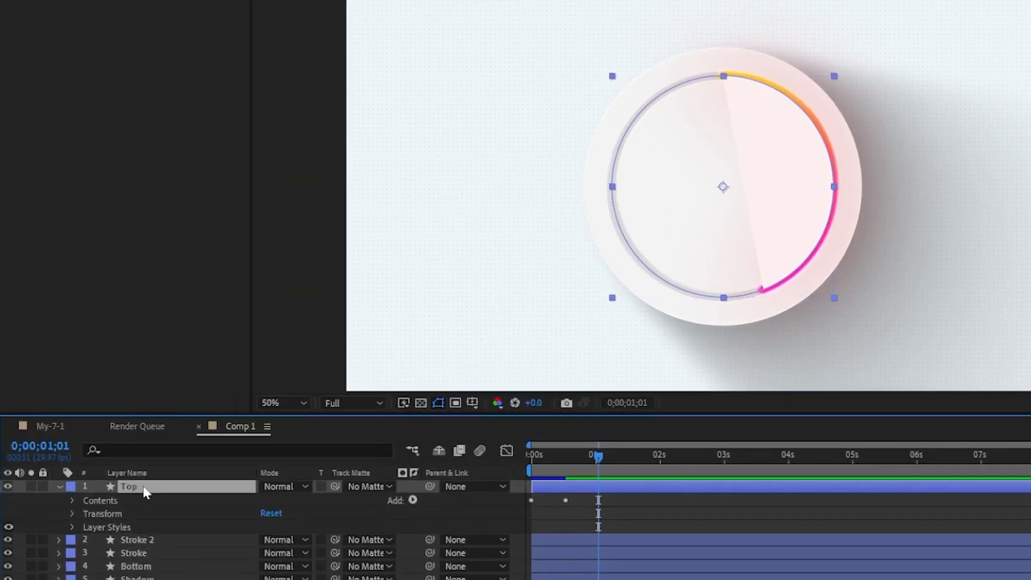
key("u")
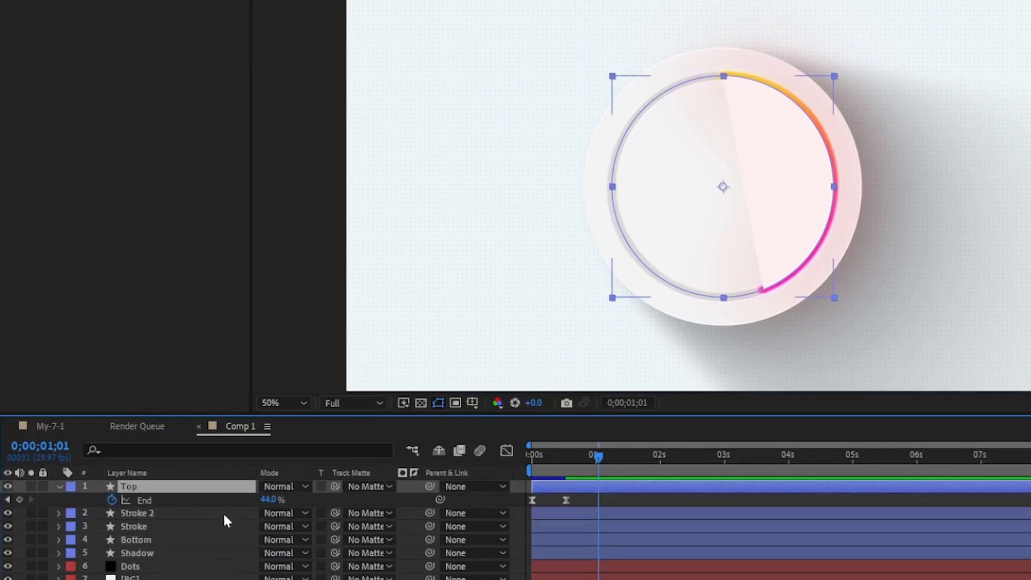
left_click_drag(267, 500, 387, 496)
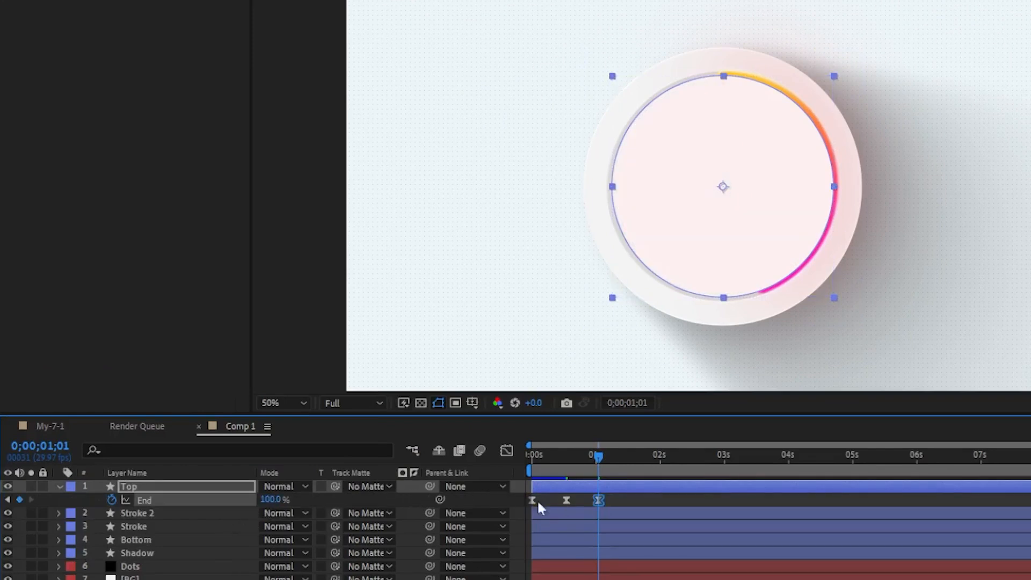
left_click(110, 499)
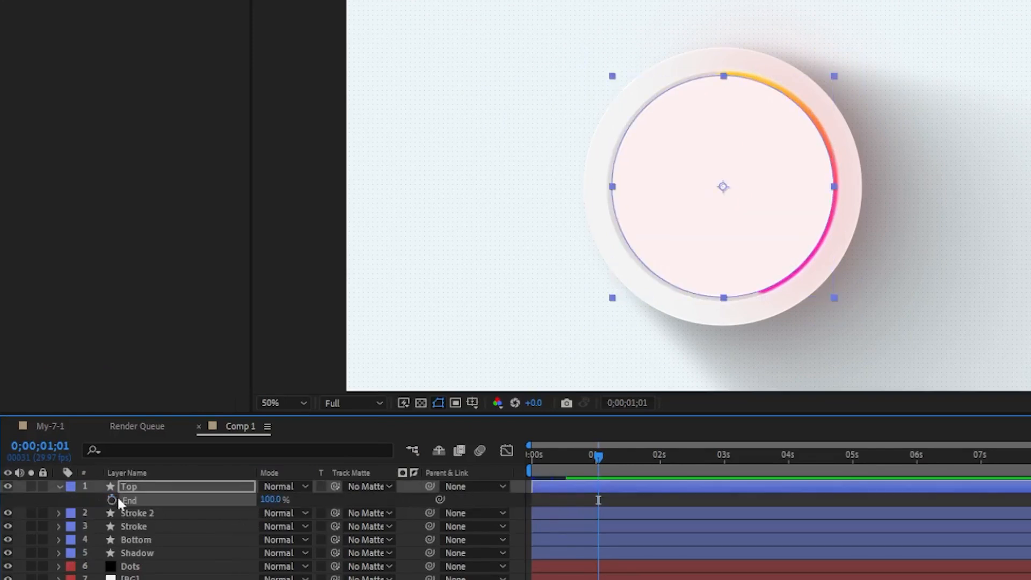
Compare the gauge with the Top layer hidden and shown, and reduce that layer's Scale to 96.6%.
left_click(8, 487)
left_click(8, 486)
left_click(8, 487)
left_click(8, 486)
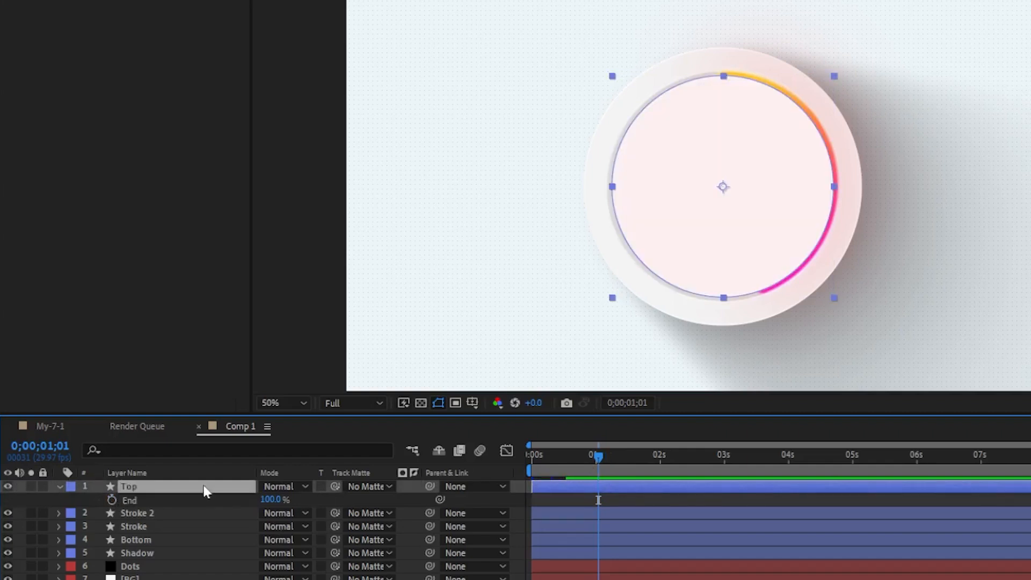
left_click_drag(289, 499, 262, 500)
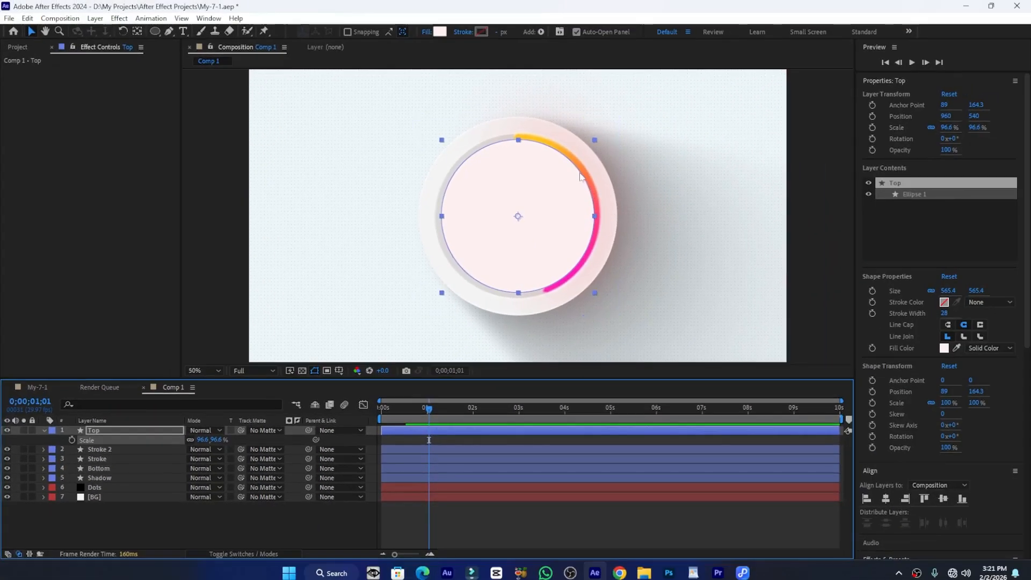
Copy the Bottom layer's Layer Styles onto the Top layer and expand the pasted Bevel and Emboss settings.
scroll(521, 217, "up", 2)
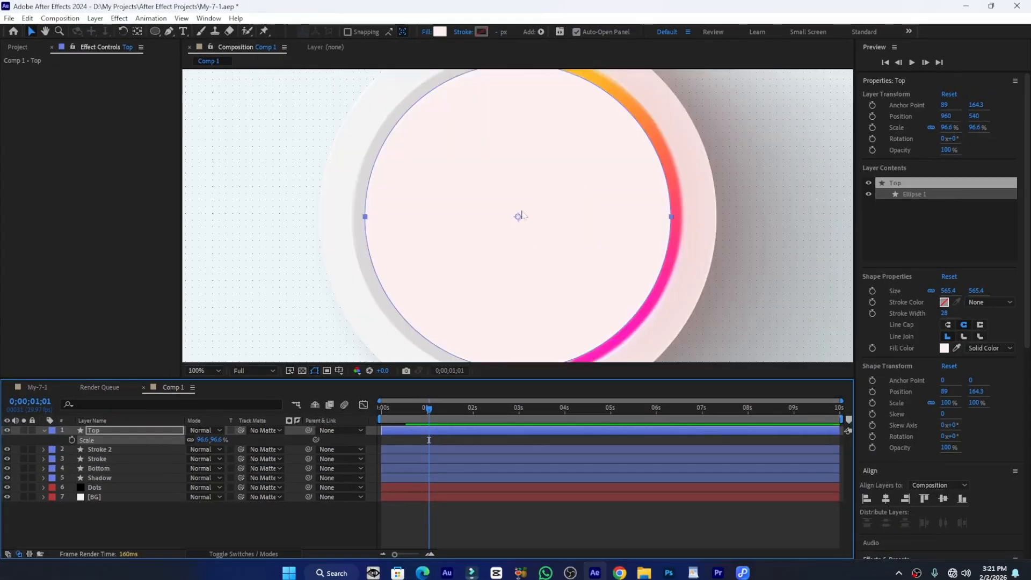
left_click(99, 468)
left_click(43, 468)
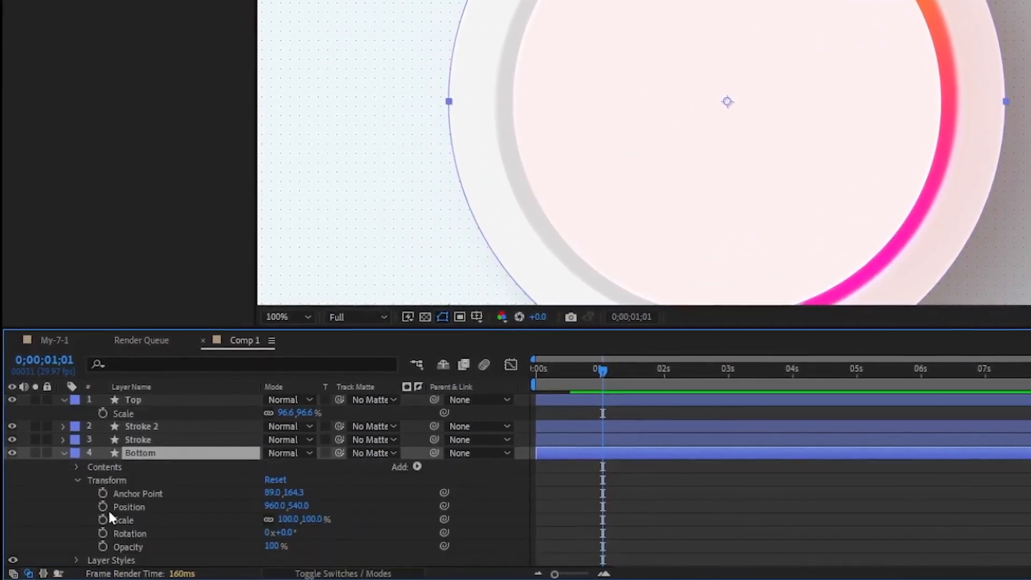
key("ctrl+c")
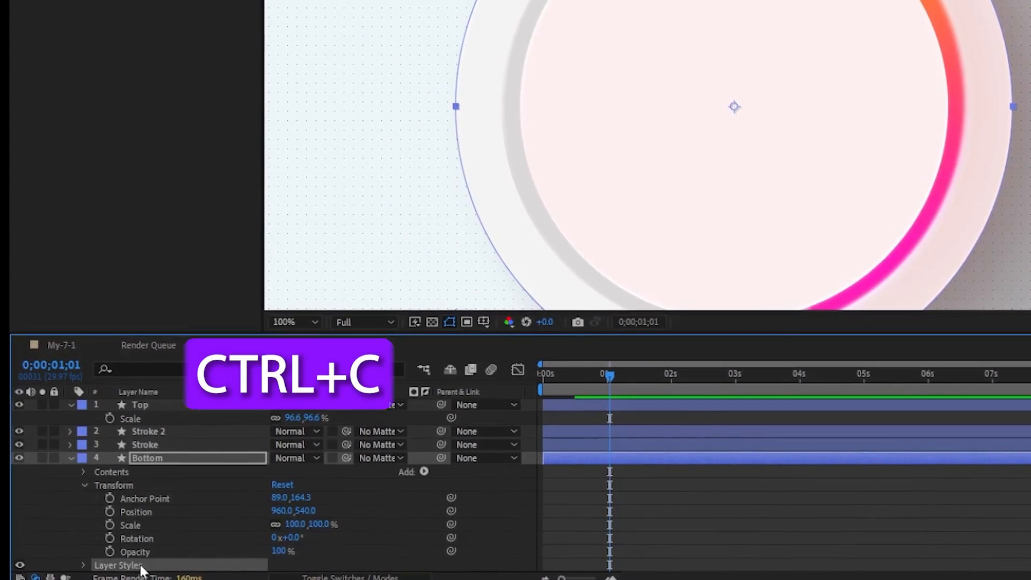
right_click(135, 564)
left_click(130, 568)
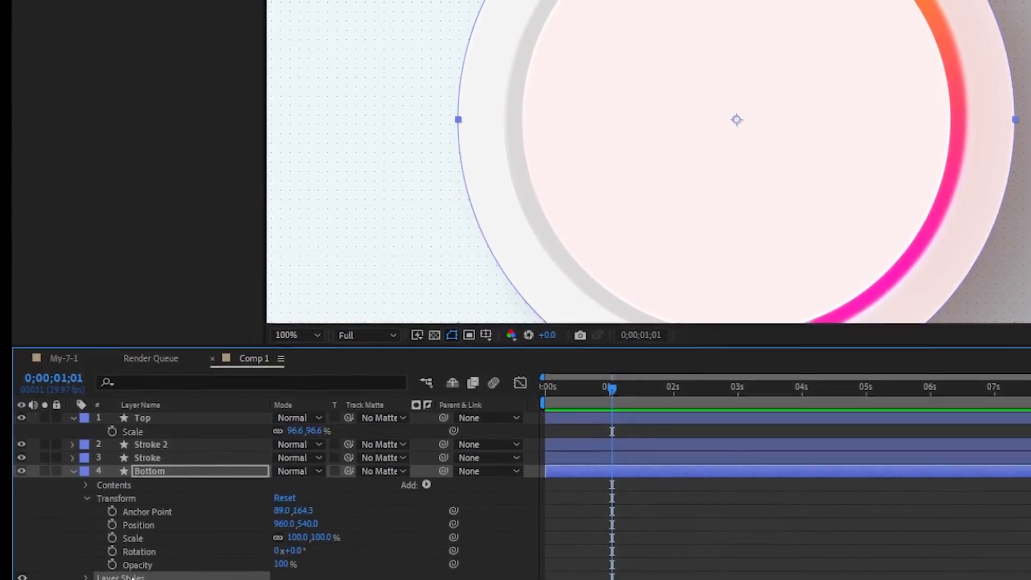
scroll(138, 429, "down", 2)
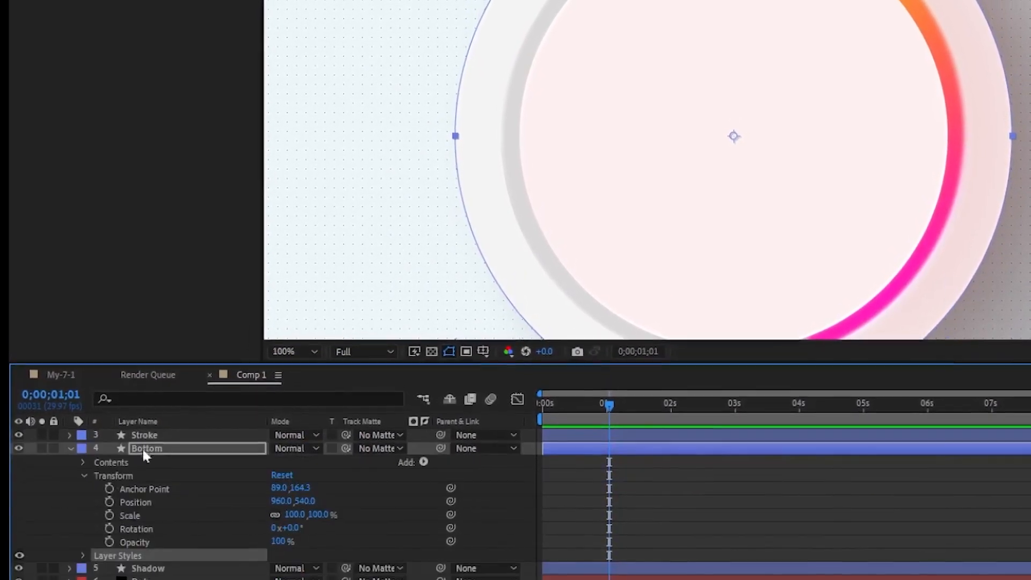
scroll(146, 449, "up", 2)
left_click(146, 441)
key("ctrl+v")
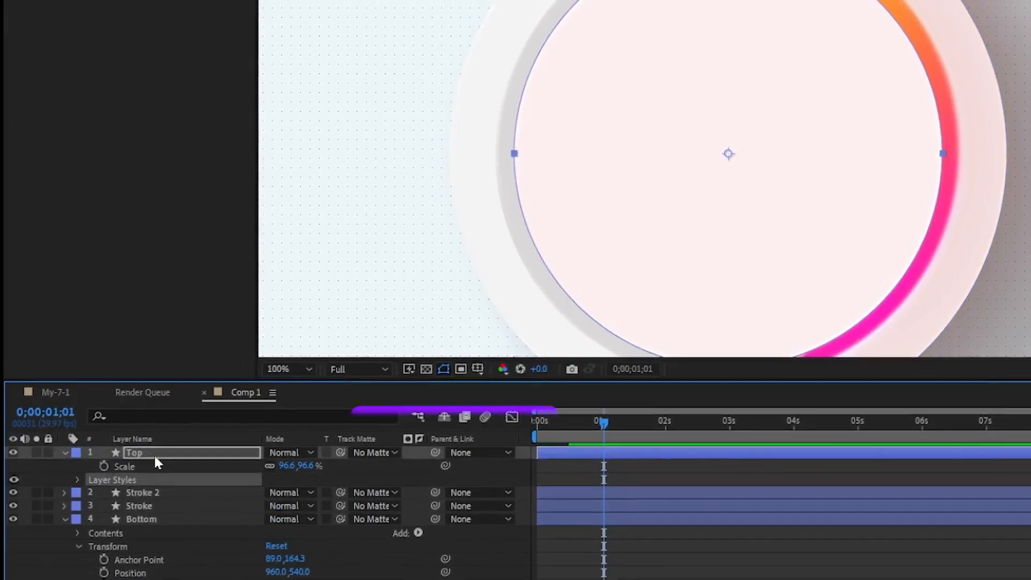
left_click(75, 484)
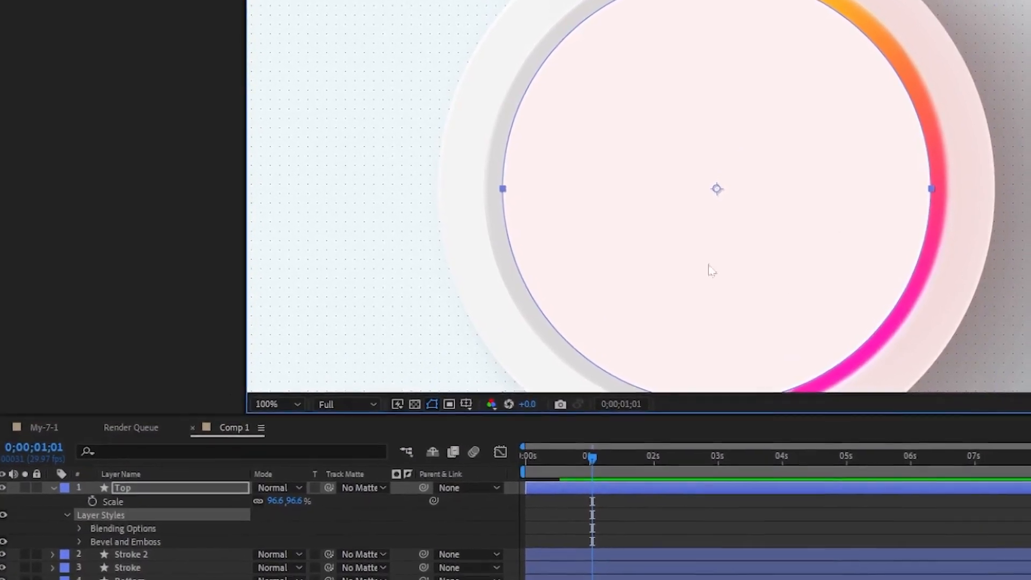
left_click(67, 540)
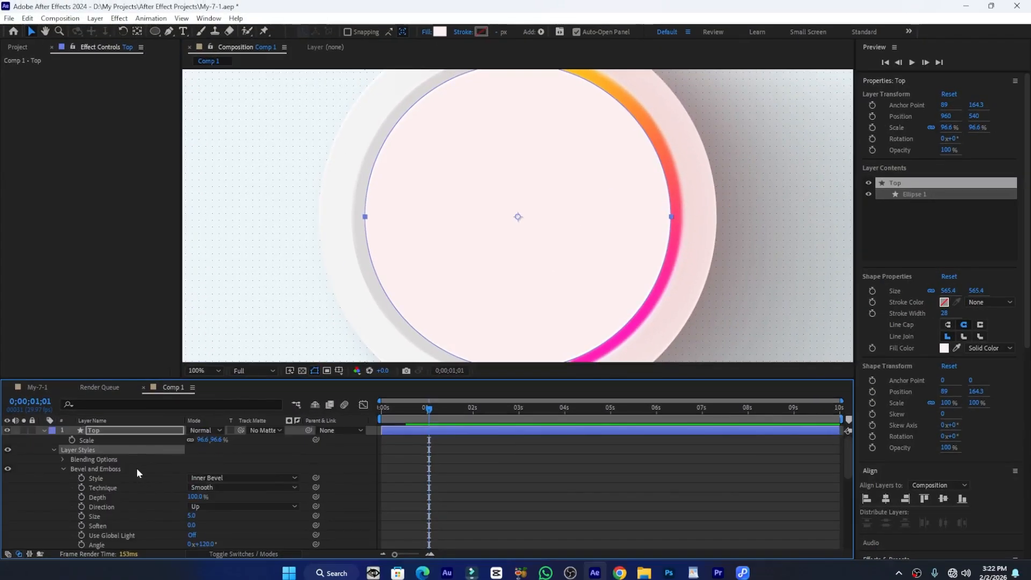
Add a Gradient Overlay layer style to the Top layer.
right_click(133, 435)
mouse_move(204, 284)
mouse_move(272, 131)
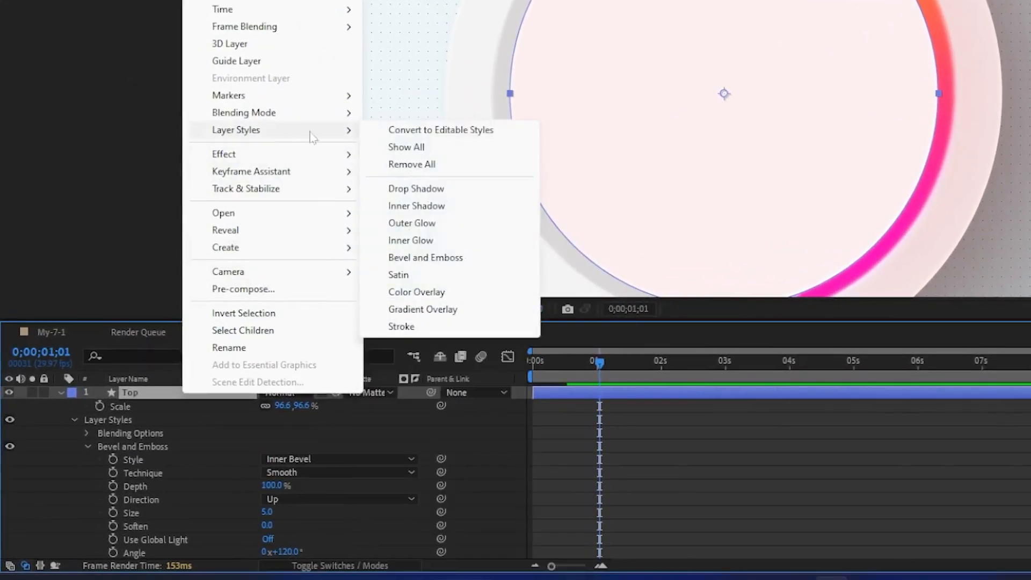
left_click(448, 311)
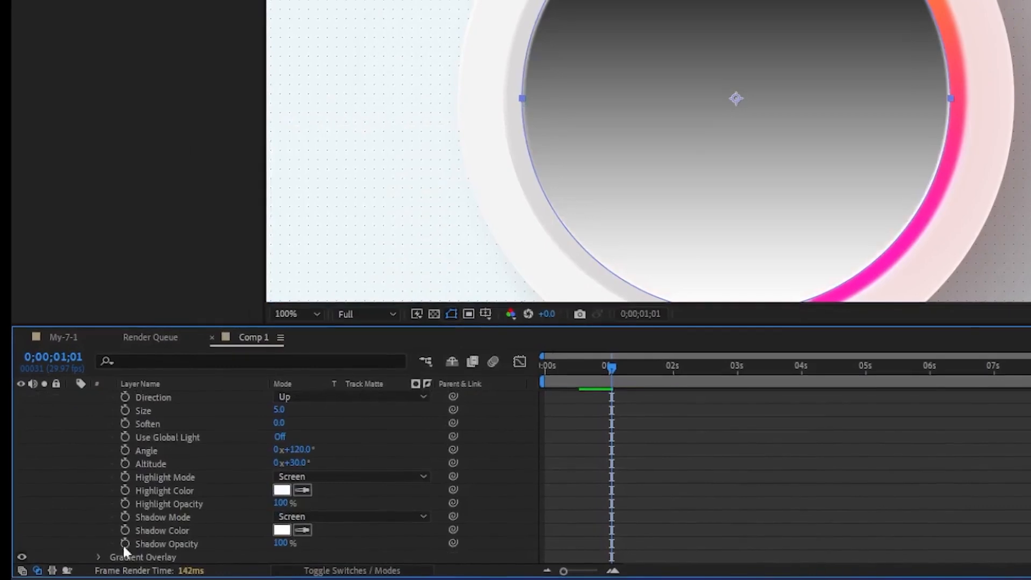
Edit the Gradient Overlay colors and set the stop at location 100% to pale blue E8F2FB.
scroll(237, 437, "down", 1)
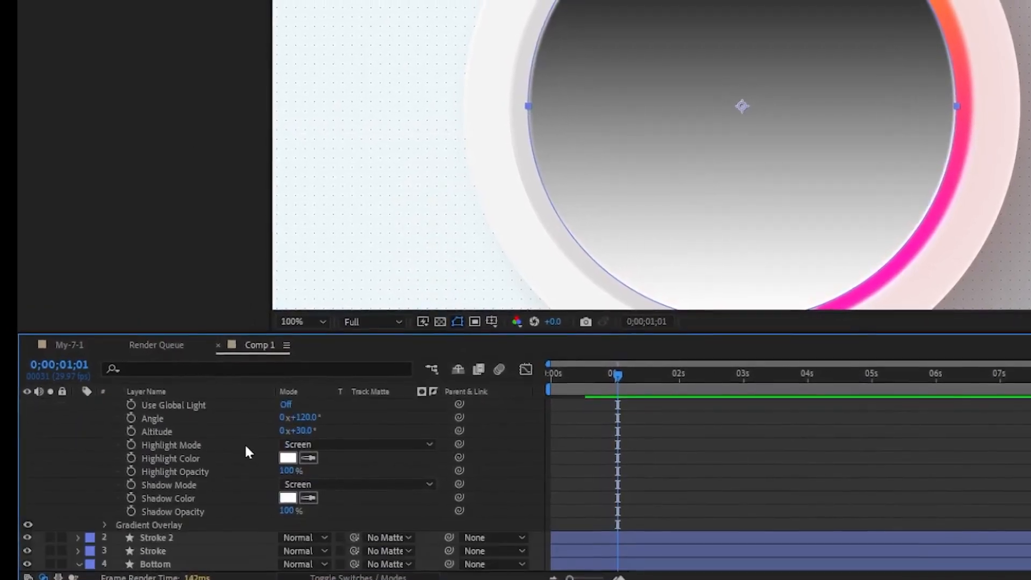
left_click(104, 525)
scroll(130, 522, "down", 2)
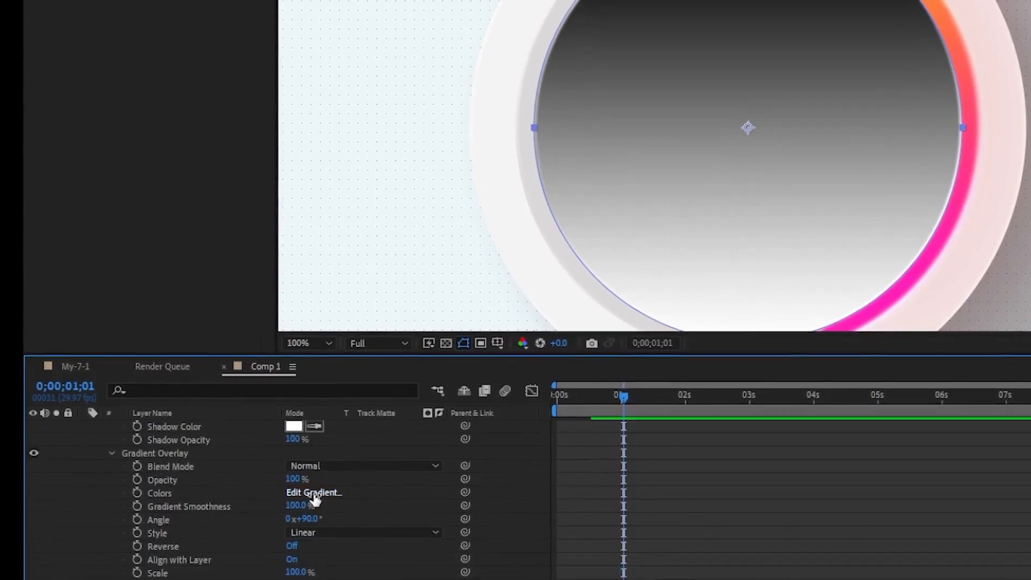
left_click(315, 499)
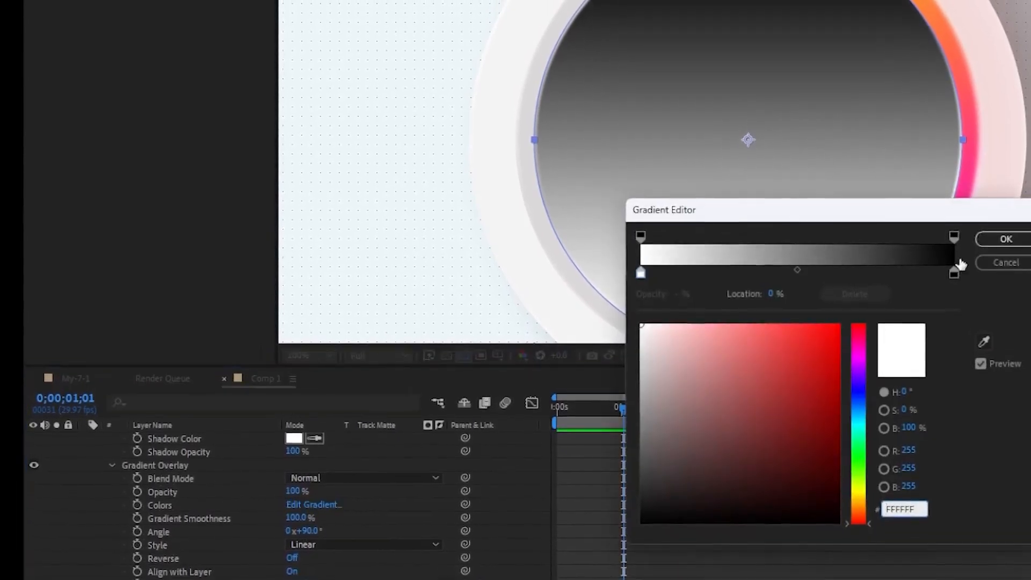
left_click(954, 273)
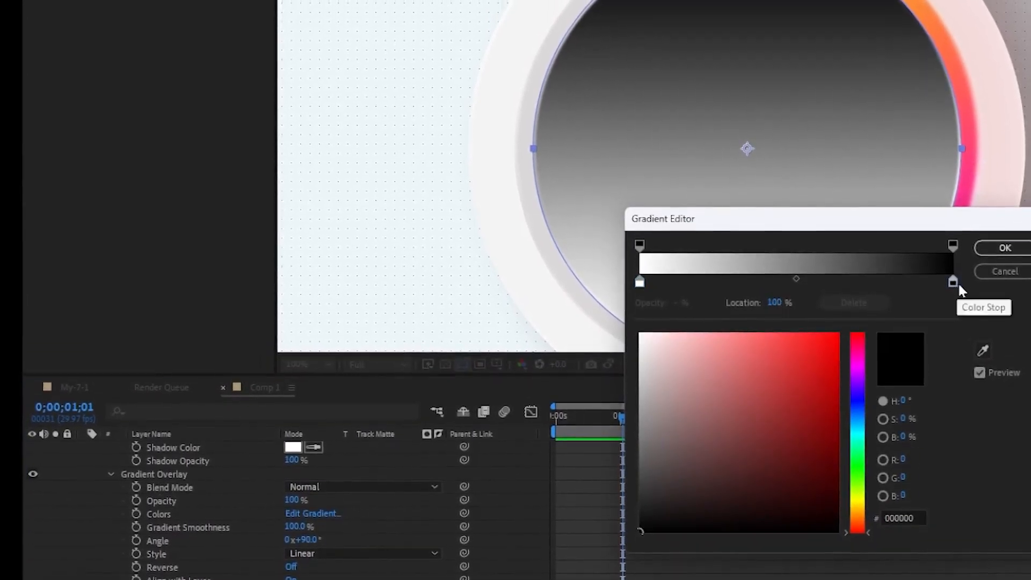
left_click(857, 420)
left_click(653, 339)
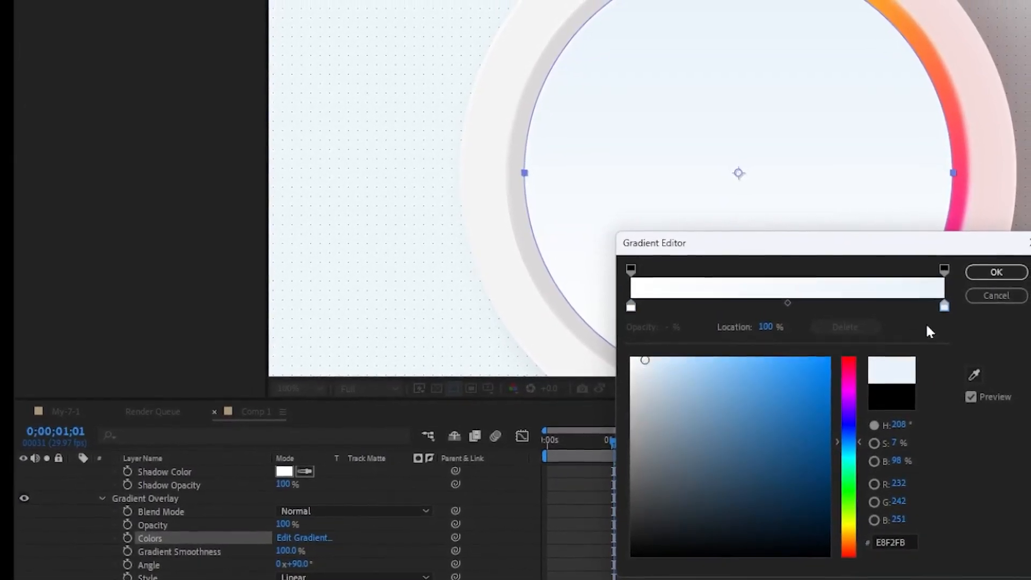
Set the gradient stop at location 0% to a very light grey and accept the gradient.
left_click(632, 306)
left_click(852, 446)
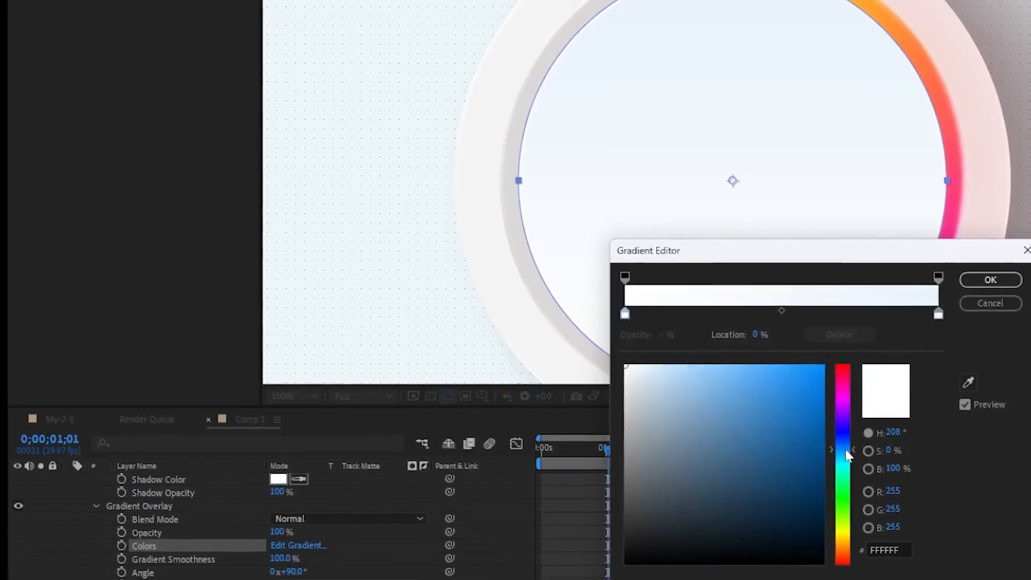
left_click_drag(640, 384, 614, 380)
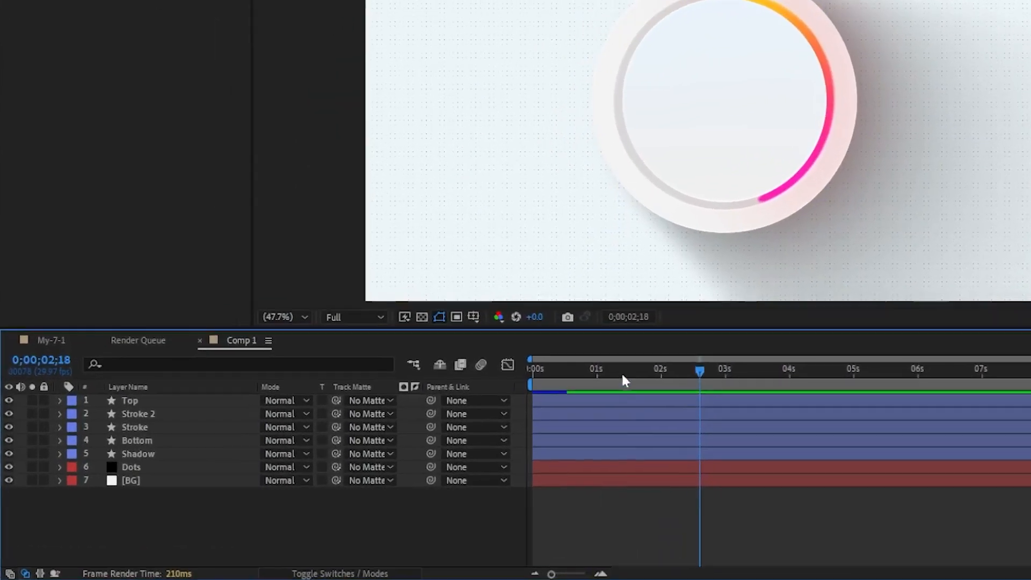
Keyframe the Scale of the Top, Stroke 2, Stroke, Bottom and Shadow layers from 0% at the first frame to their existing sizes at 0;00;00;29.
key("Home")
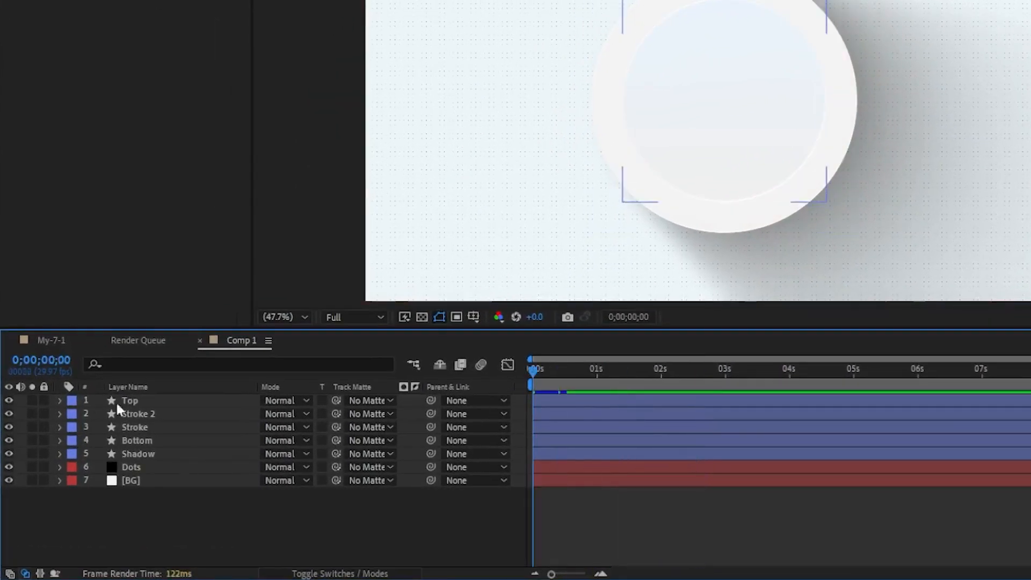
left_click(144, 403)
left_click(150, 455, "shift")
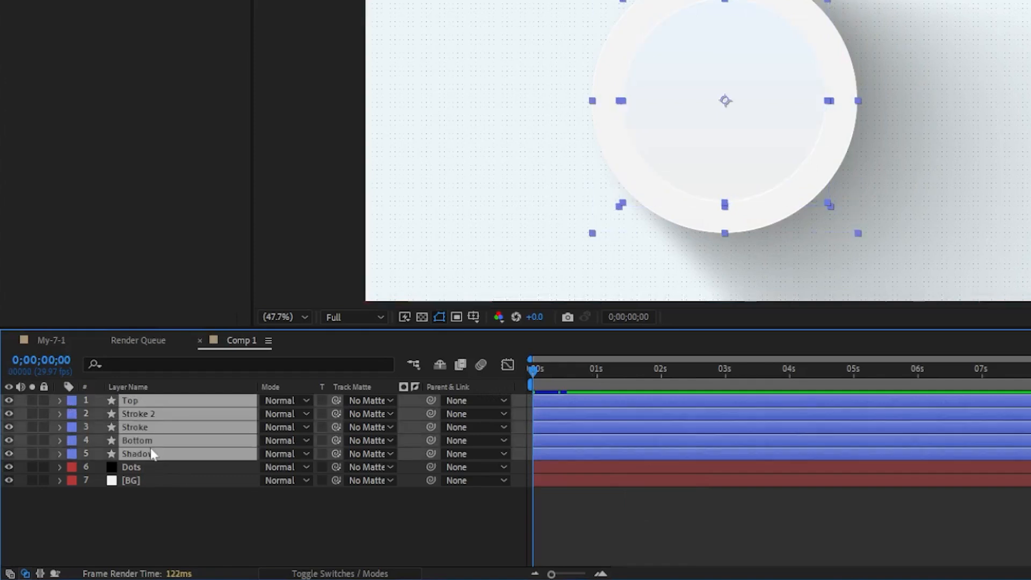
key("s")
left_click_drag(538, 369, 598, 379)
left_click(98, 414)
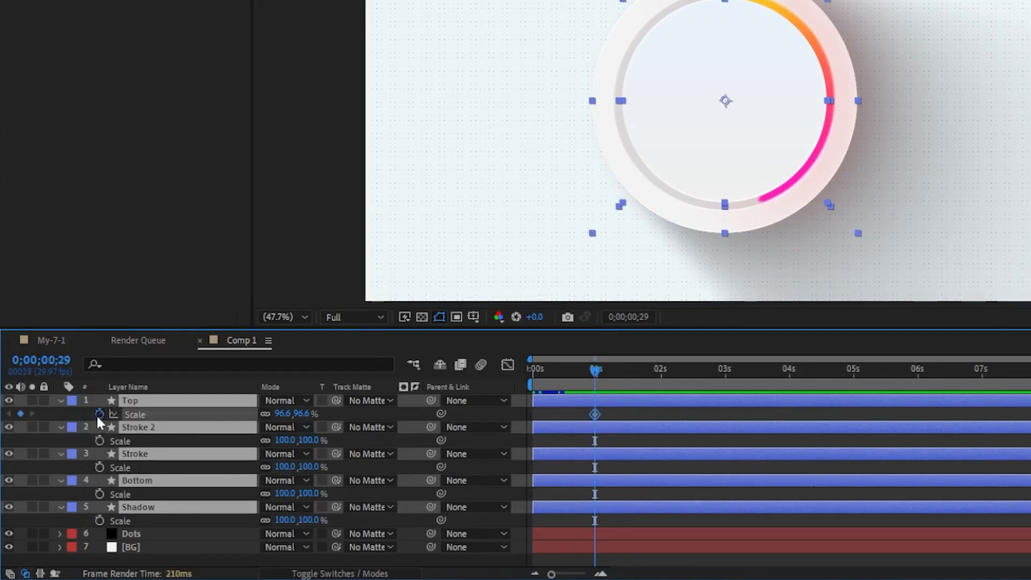
left_click_drag(573, 373, 519, 374)
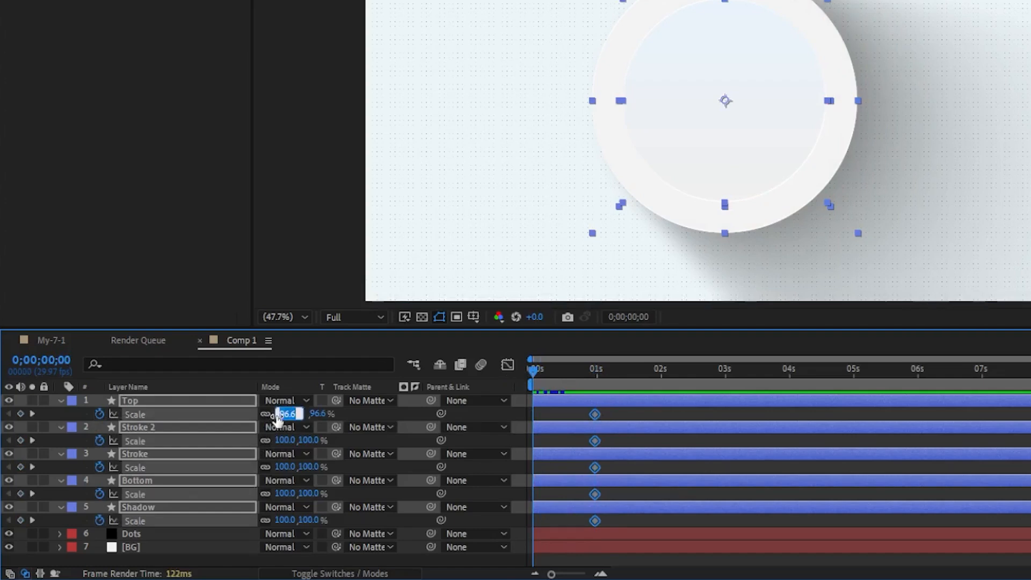
key("Return")
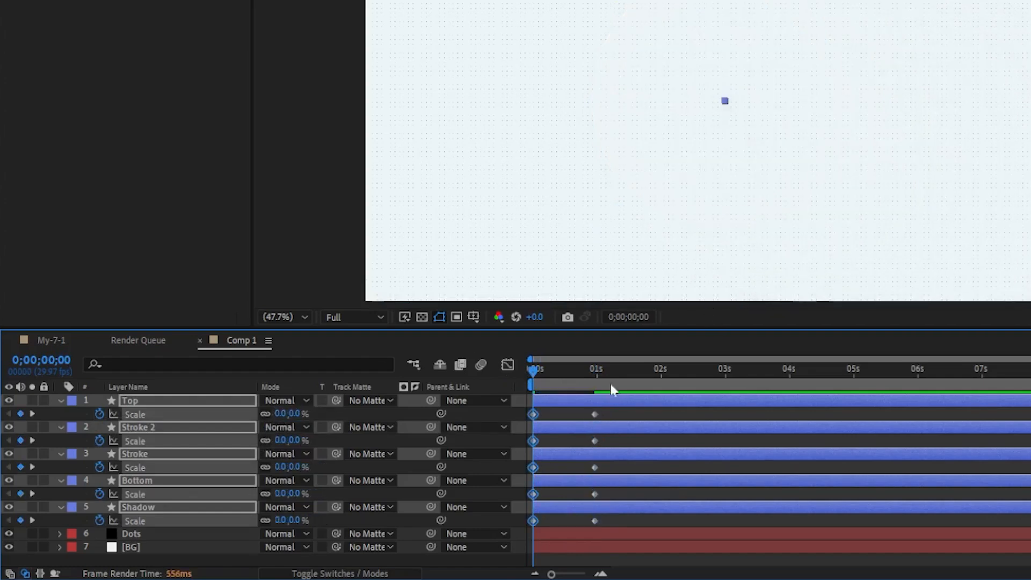
Apply Easy Ease to all the Scale keyframes of the five shape layers.
left_click_drag(614, 416, 528, 529)
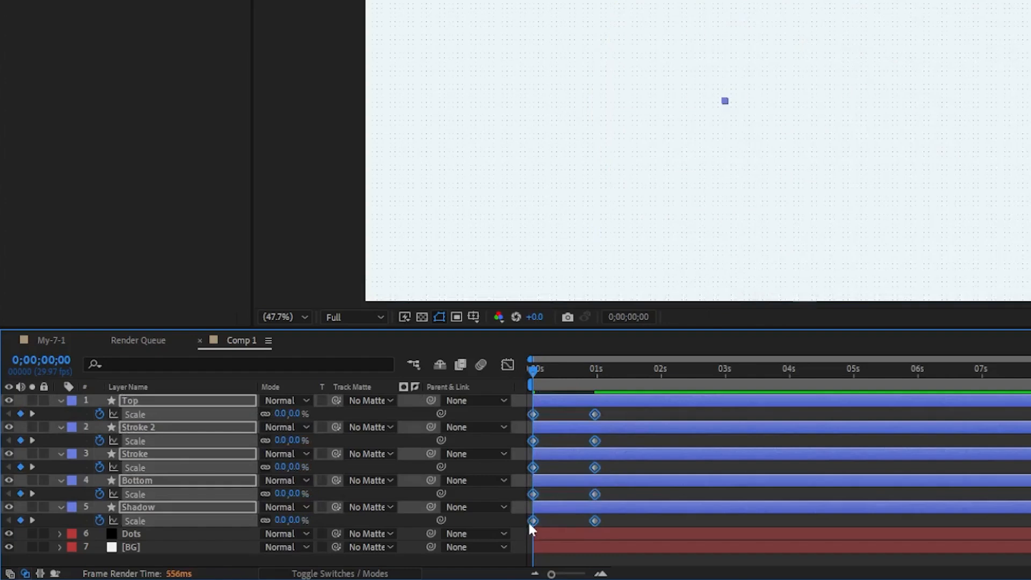
right_click(535, 416)
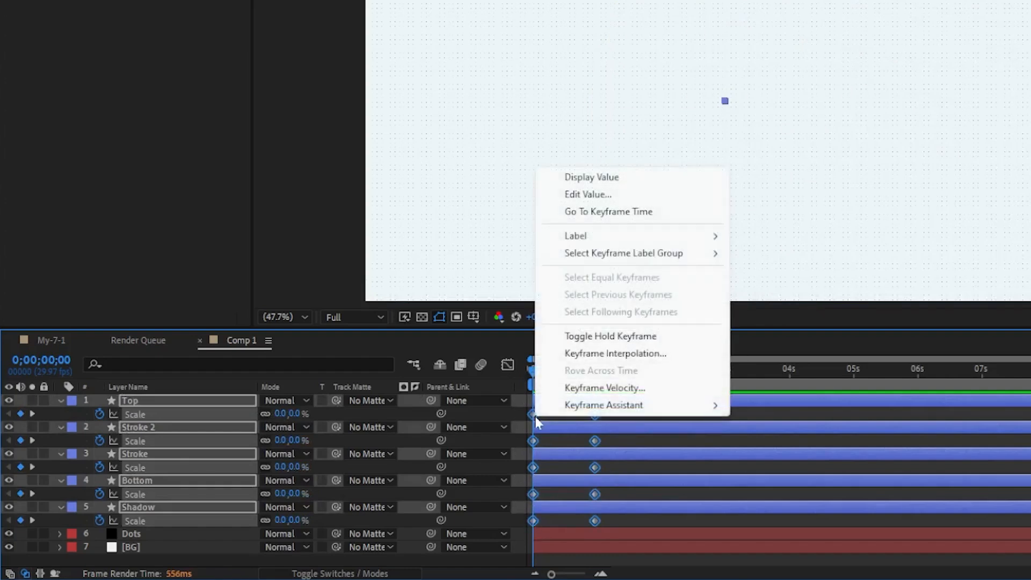
mouse_move(612, 406)
left_click(773, 457)
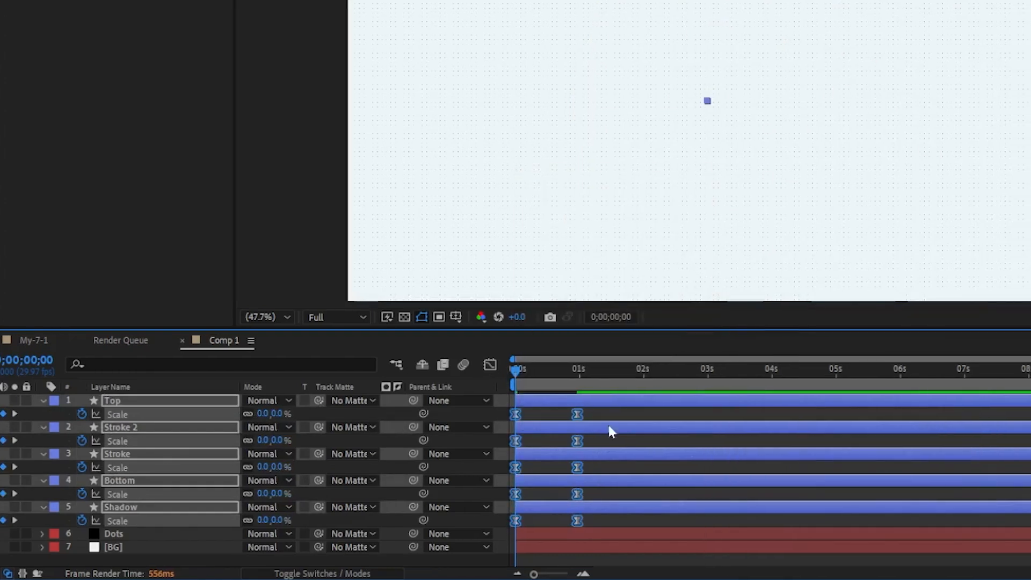
Lengthen the influence of both Scale keyframes on the speed graph so the curve forms a steep peak at its middle.
left_click(507, 364)
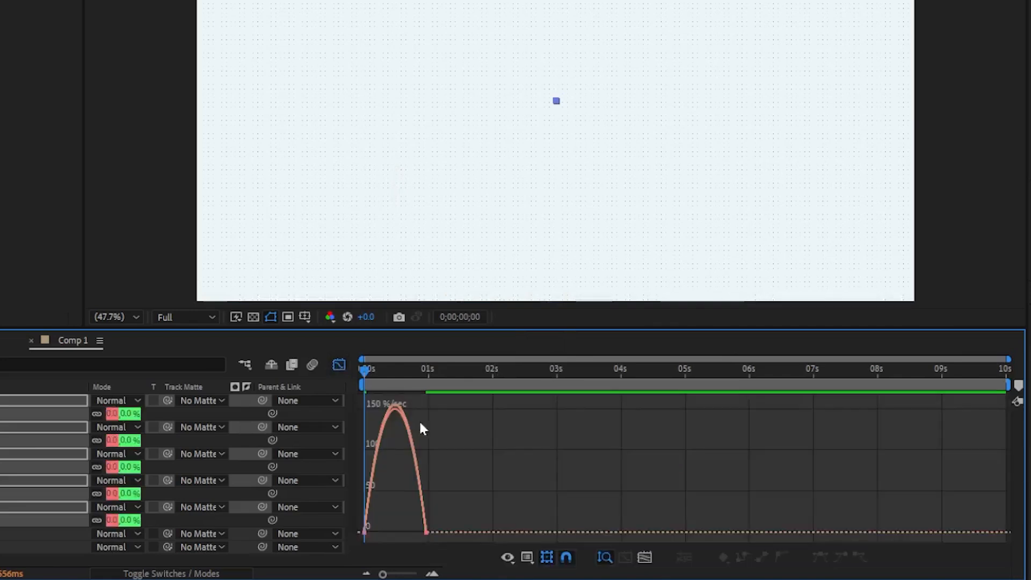
left_click_drag(464, 498, 357, 543)
left_click(627, 562)
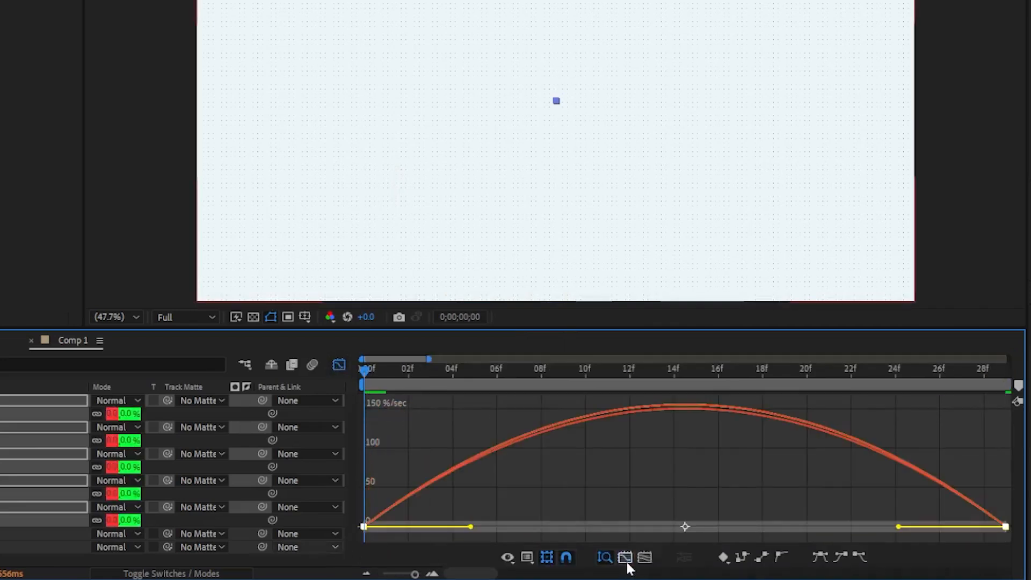
left_click_drag(899, 527, 749, 530)
left_click_drag(471, 527, 602, 530)
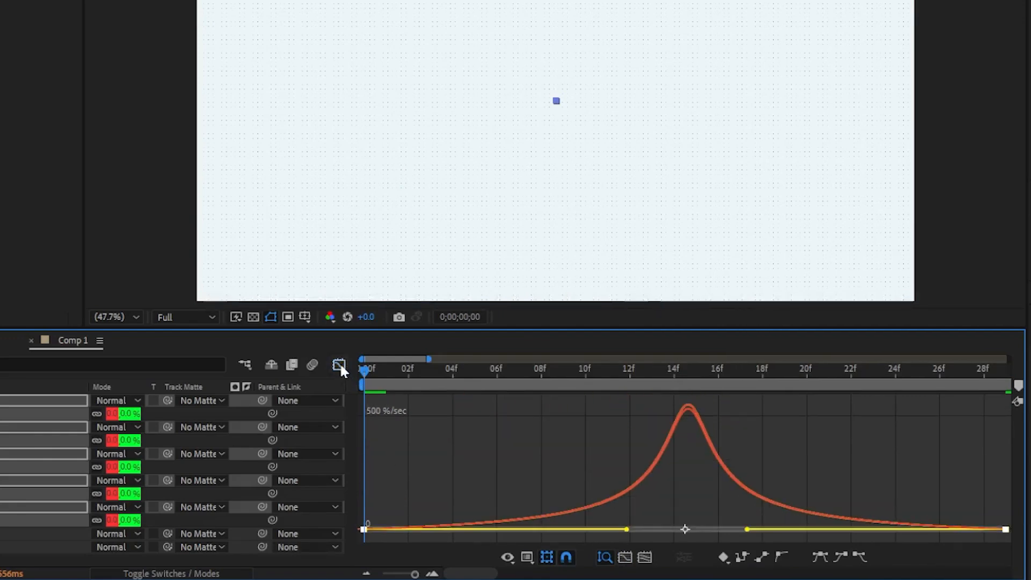
left_click(339, 363)
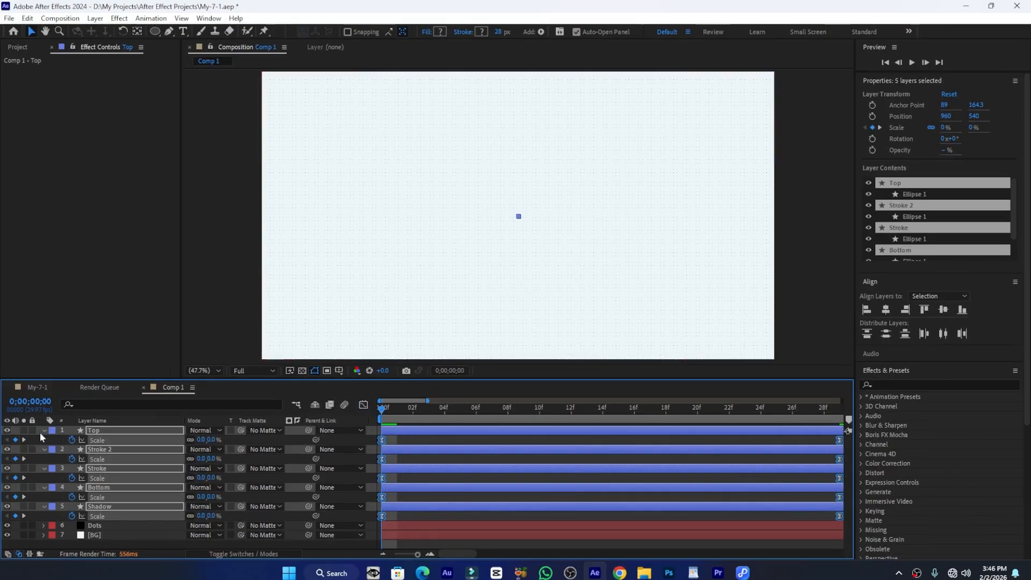
Delay the Top, Stroke 2 and Stroke layers together so they start at about 0.6 seconds, during the Bottom layer's scale-up.
left_click(44, 430)
left_click(141, 510)
left_click(110, 431)
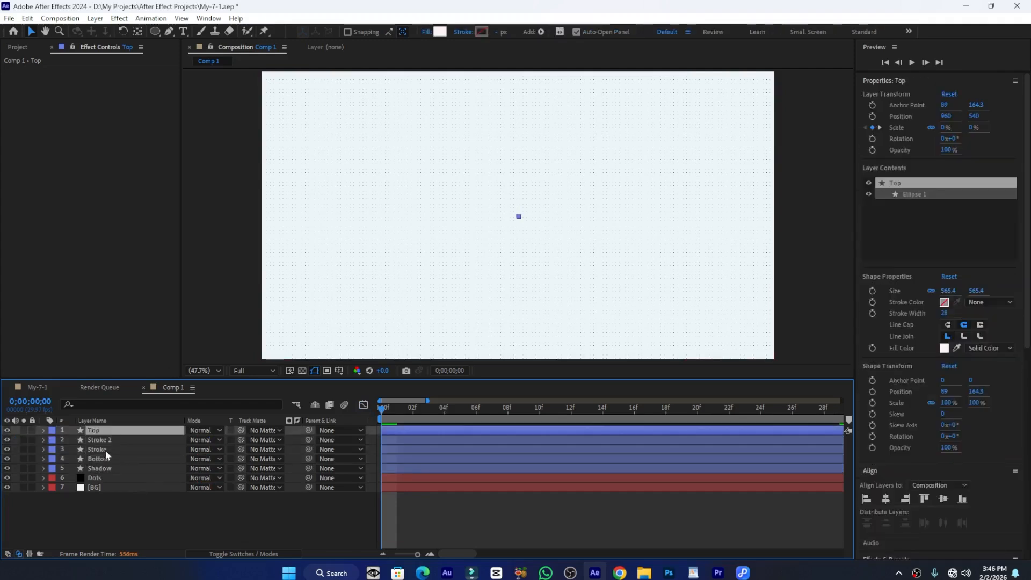
left_click(106, 451, "shift")
left_click_drag(428, 401, 842, 403)
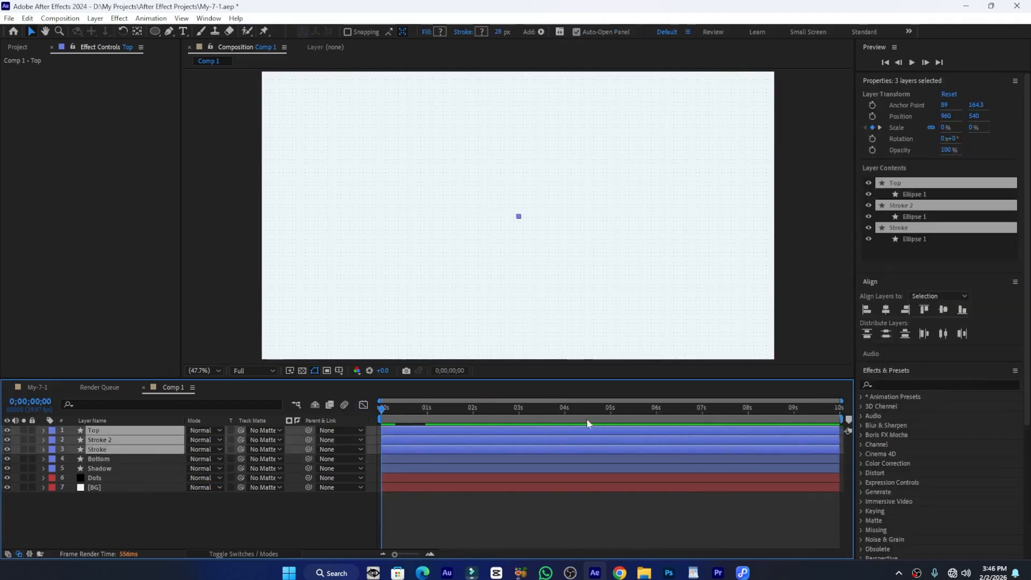
left_click(425, 458)
key("s")
left_click(430, 430)
left_click(435, 450, "shift")
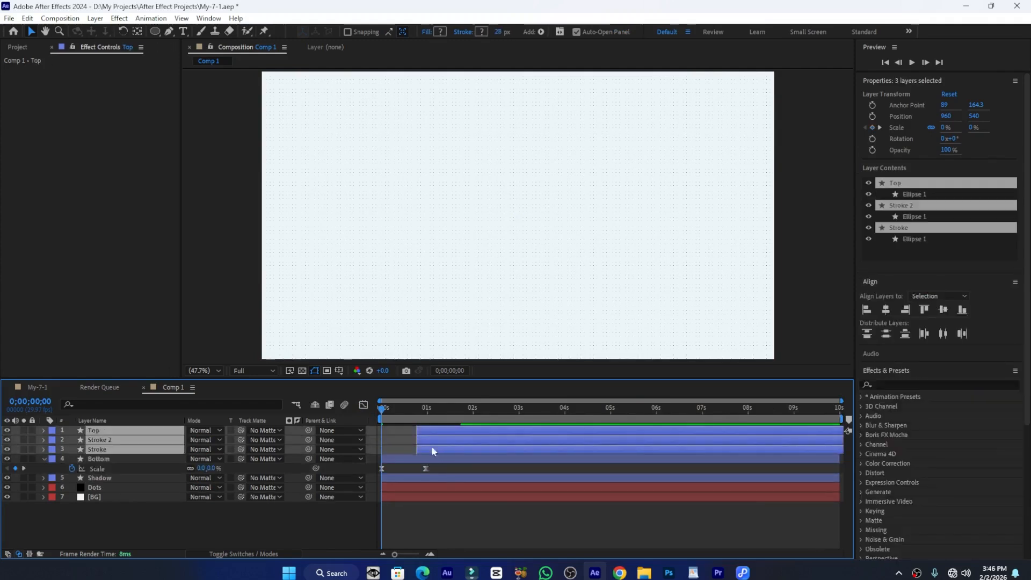
Move the last End keyframes of the Stroke 2 and Stroke layers to about 3 seconds.
key("u")
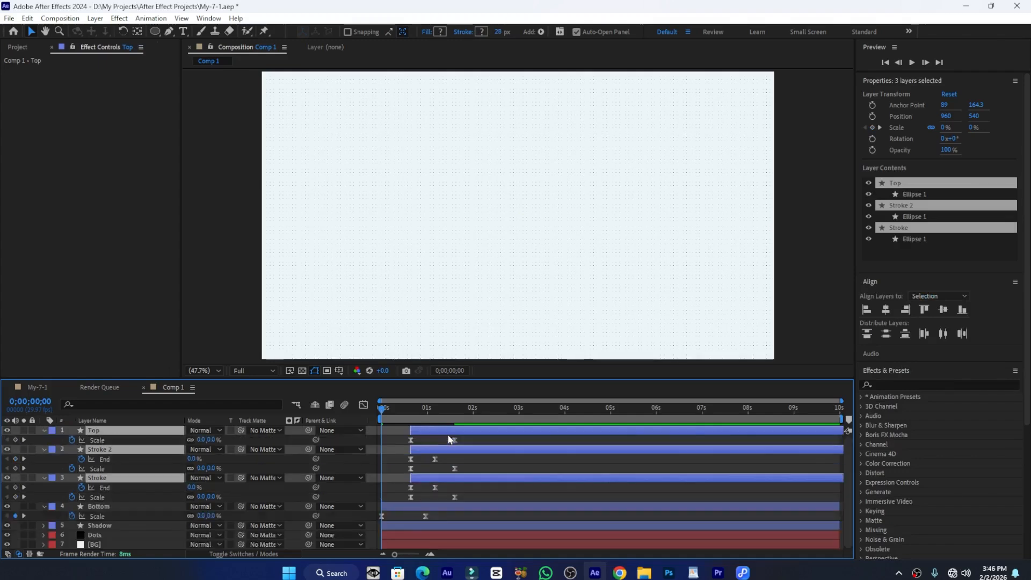
mouse_move(442, 457)
left_mouse_down()
mouse_move(430, 493)
mouse_move(450, 459)
left_mouse_up()
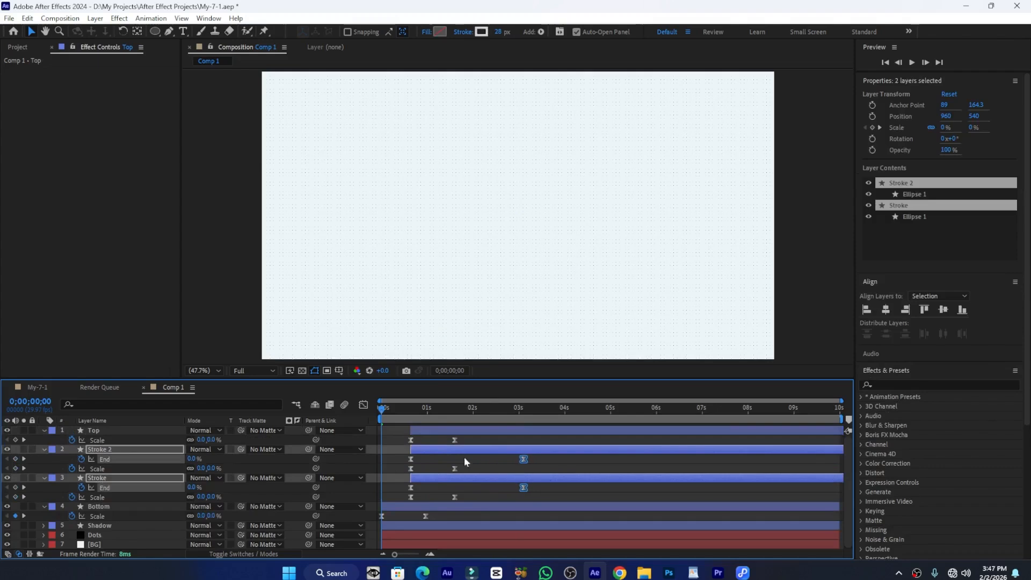
left_click_drag(381, 410, 444, 417)
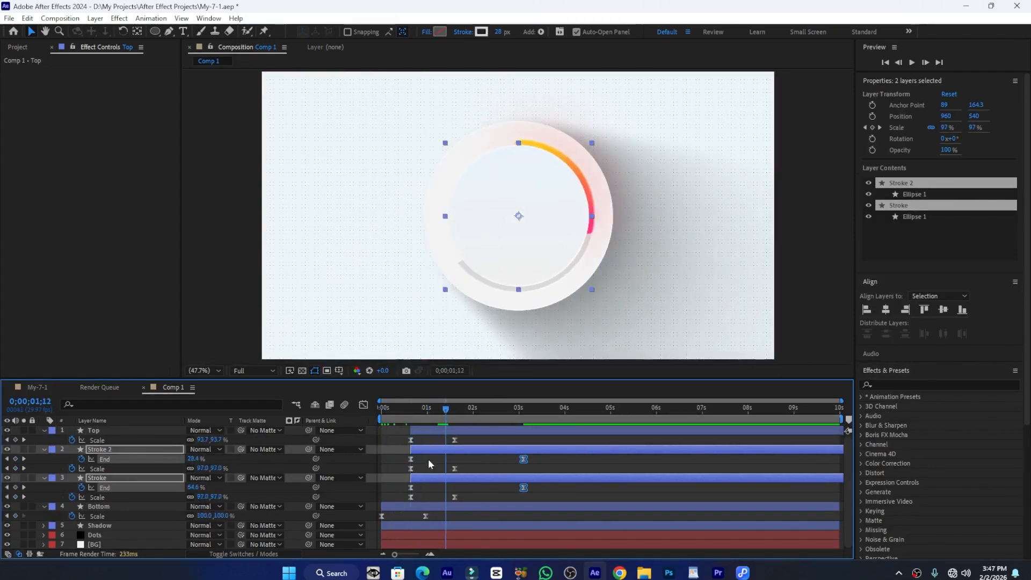
Adjust the speed curve of the Stroke and Stroke 2 End keyframes for a slower start, and preview the animation from the beginning.
key("shift+F3")
left_click_drag(562, 511, 477, 524)
key("F9")
key("shift+F3")
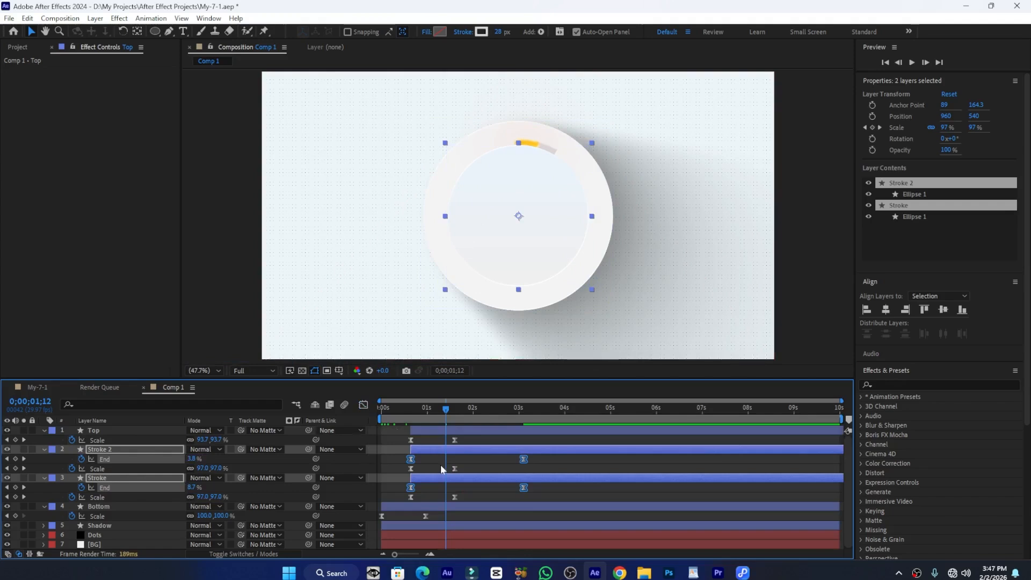
key("Home")
key("space")
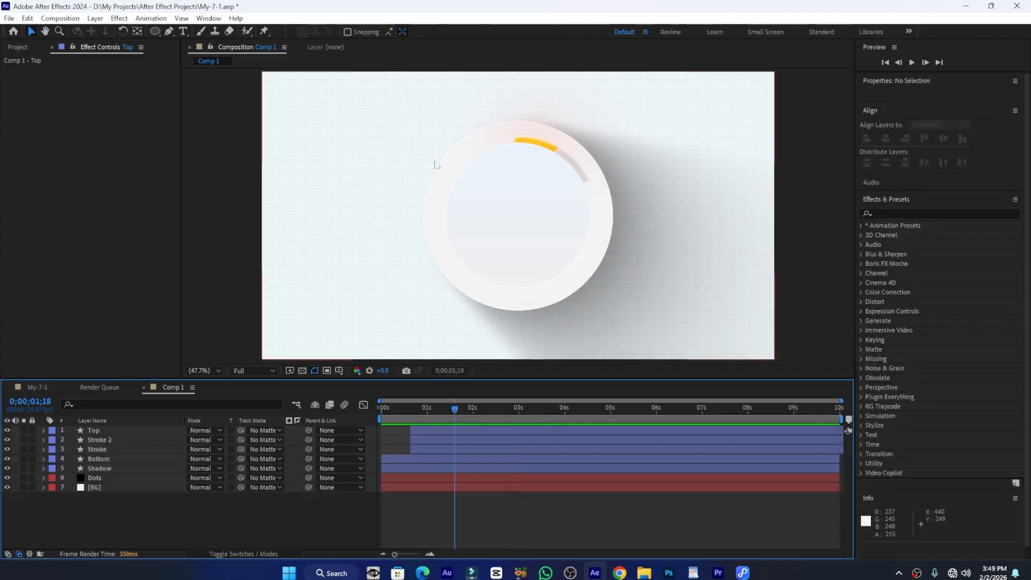
Add an enlarged text layer reading 1 at 0;00;03;18 and center it horizontally and vertically in the composition.
left_click_drag(450, 419, 530, 426)
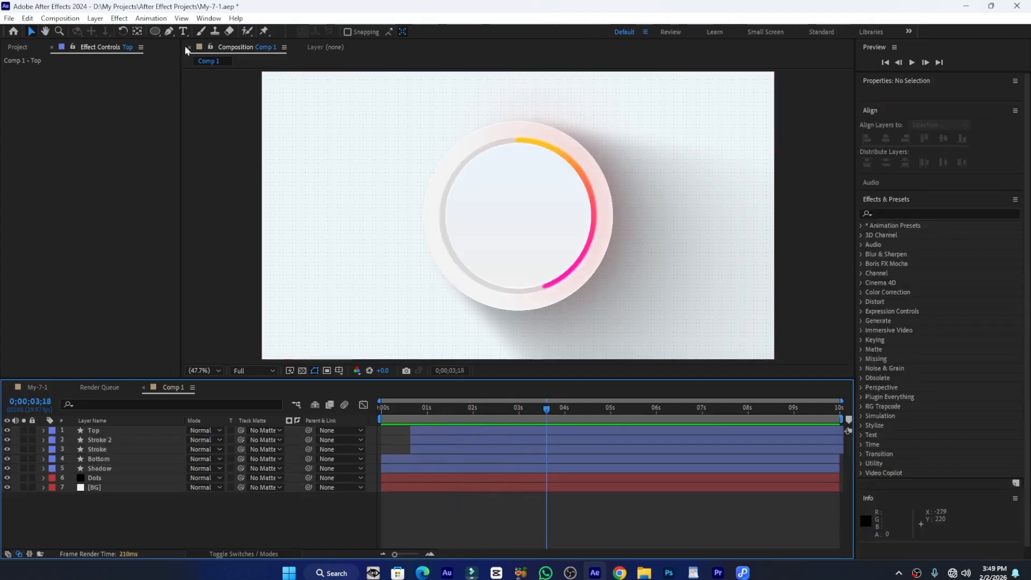
left_click(183, 31)
left_click(520, 213)
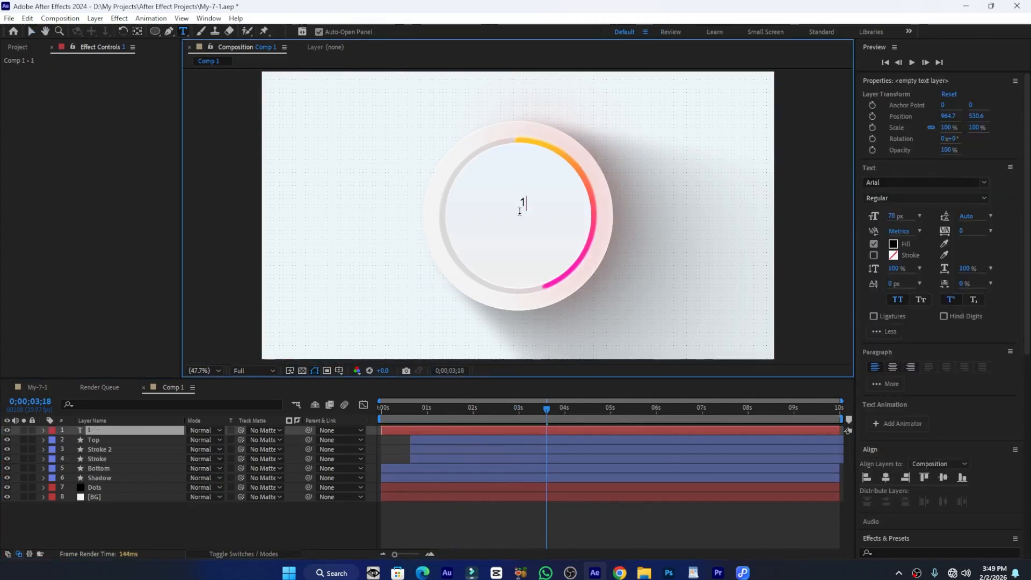
left_click_drag(893, 216, 895, 216)
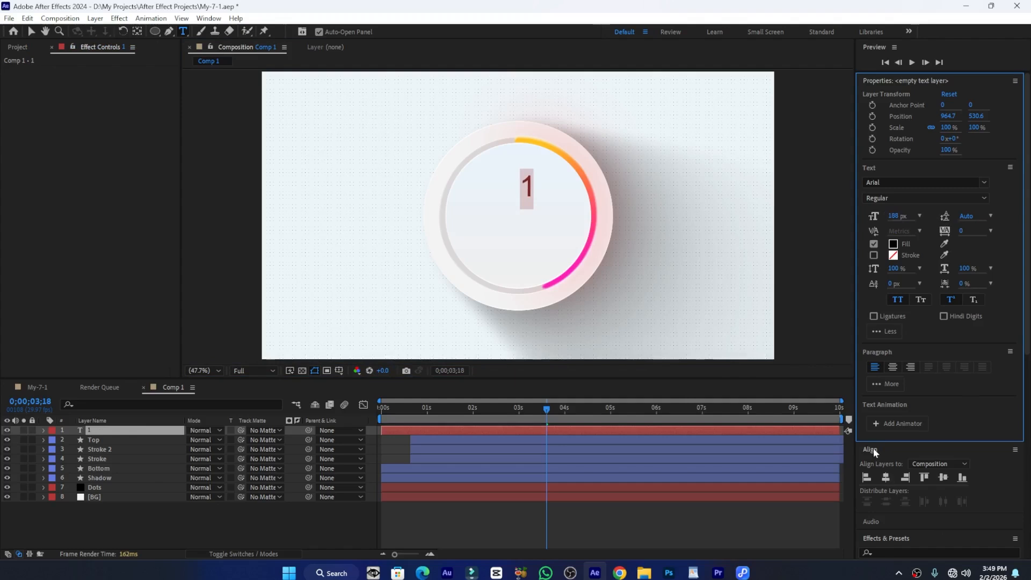
left_click(887, 477)
left_click(946, 478)
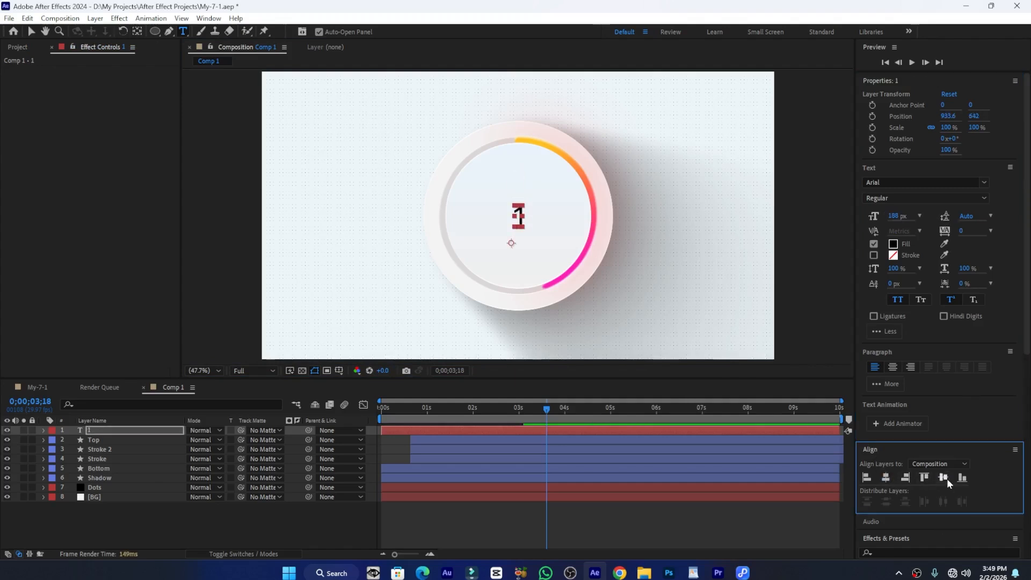
left_click(204, 20)
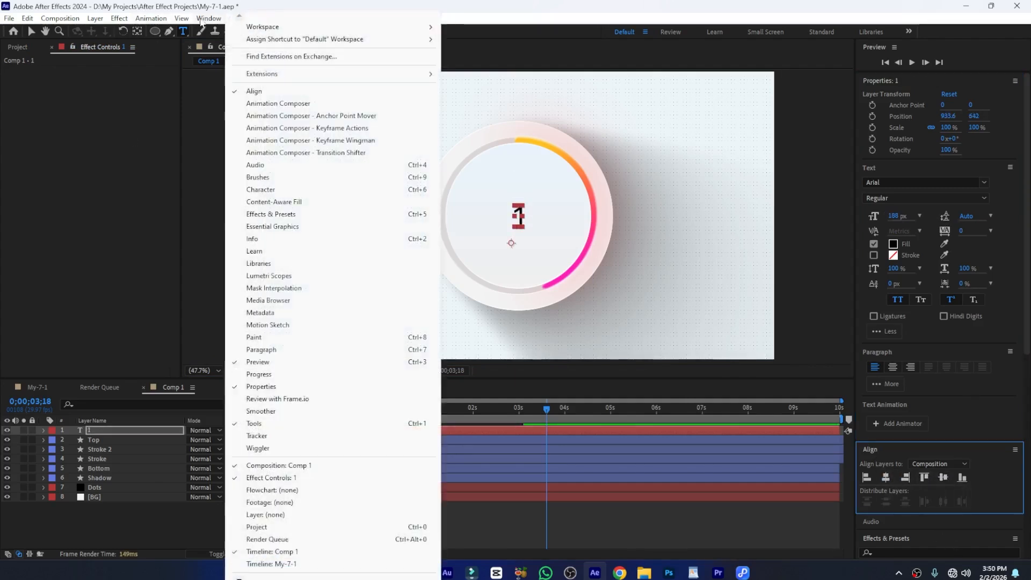
left_click(279, 93)
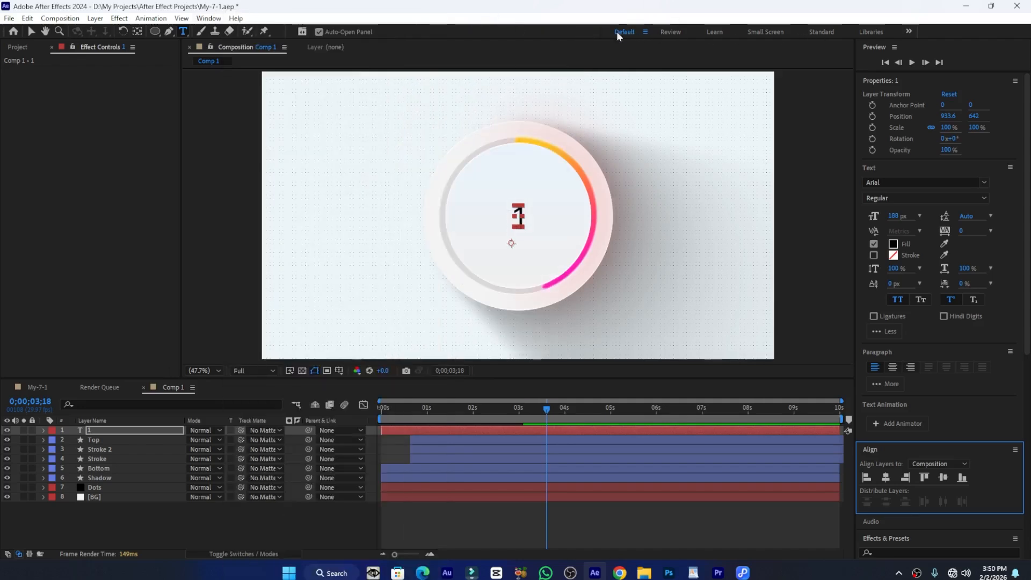
Restyle the number 1 in a larger Arial Bold and re-center it on the gauge.
left_click_drag(893, 216, 933, 216)
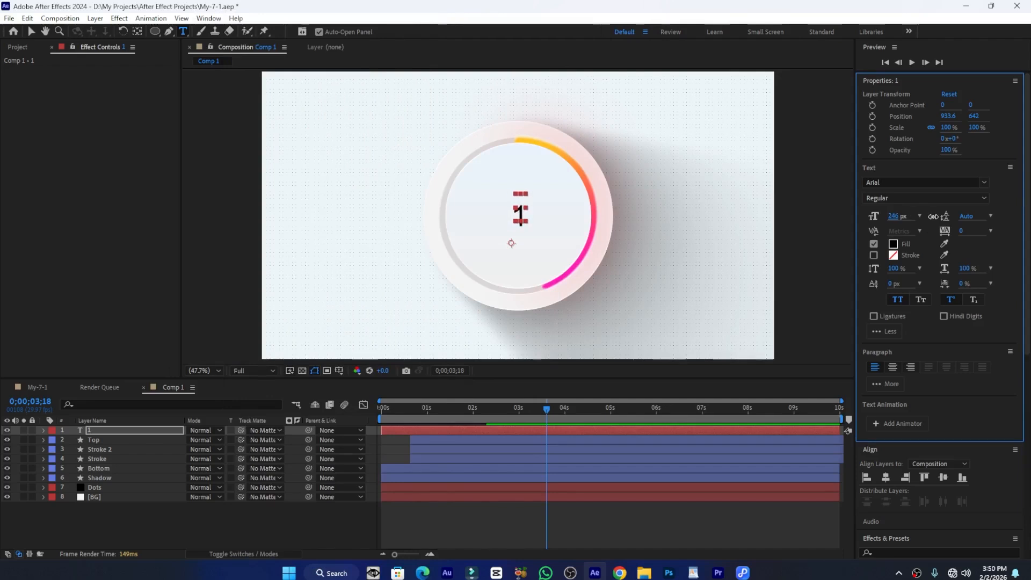
left_click(906, 199)
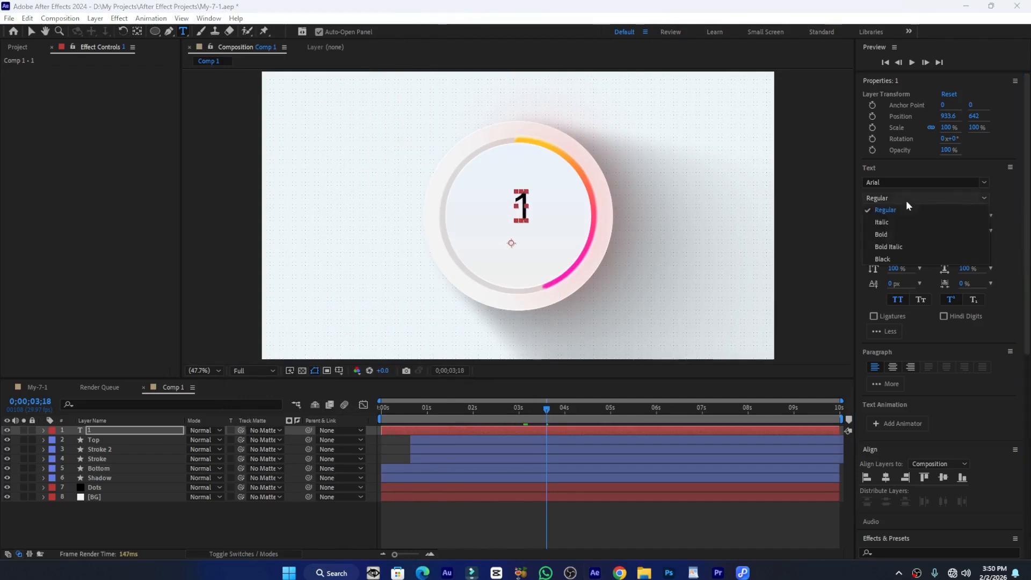
left_click(900, 234)
left_click_drag(893, 216, 927, 220)
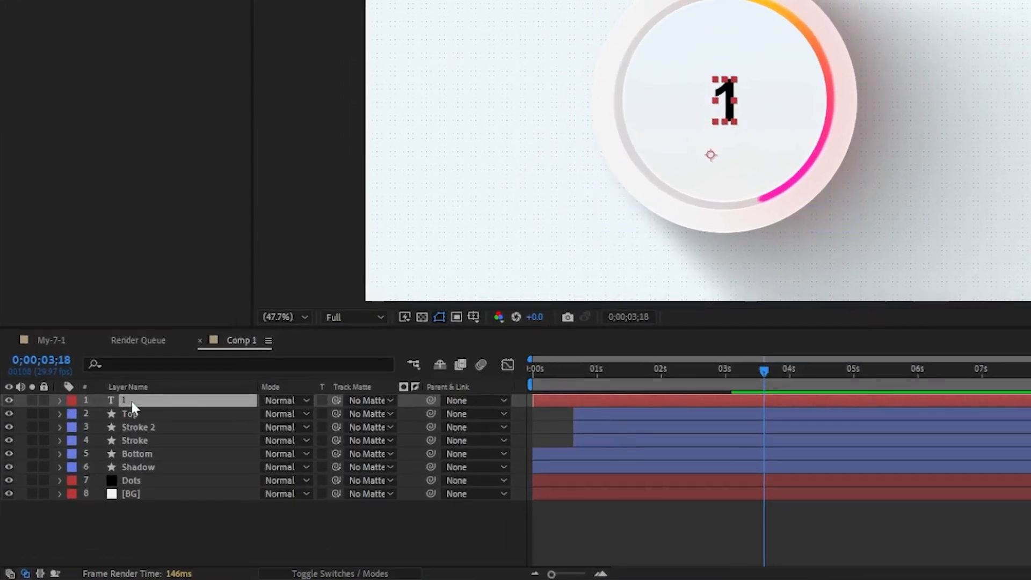
Add an expression to the Source Text of the number's text layer and enter match.round().
left_click(127, 406)
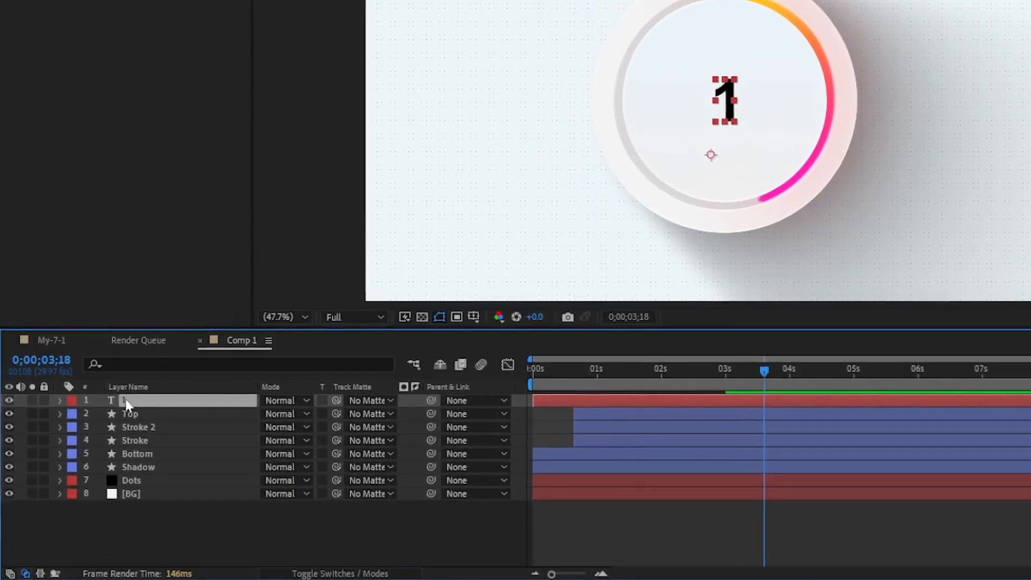
left_click(60, 401)
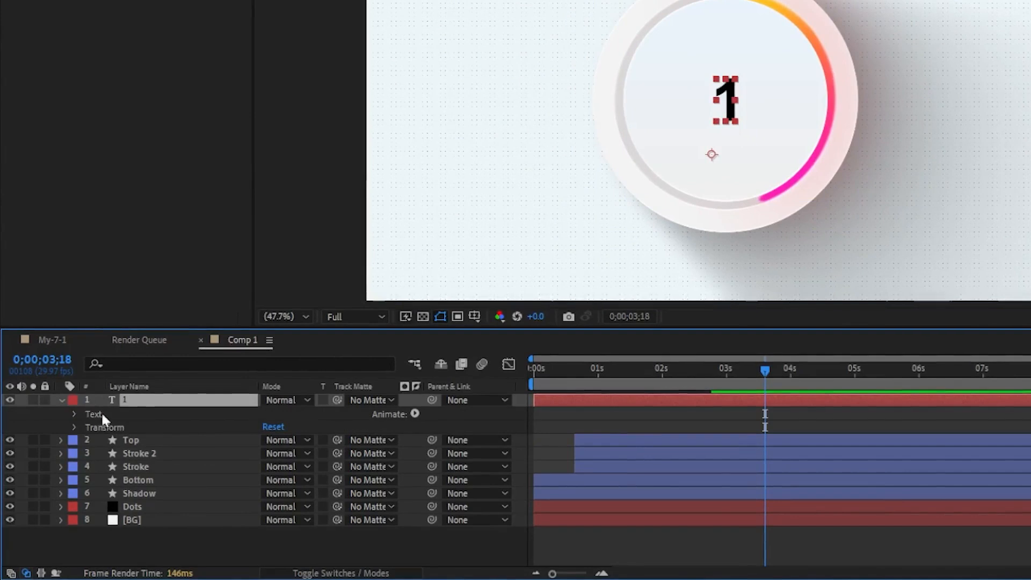
left_click(76, 414)
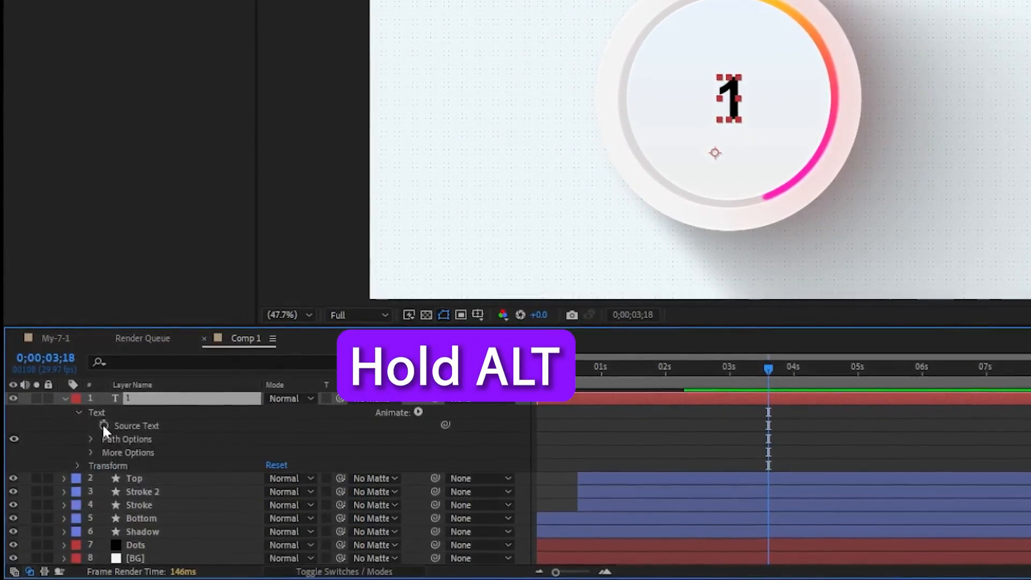
left_click(103, 425, "alt")
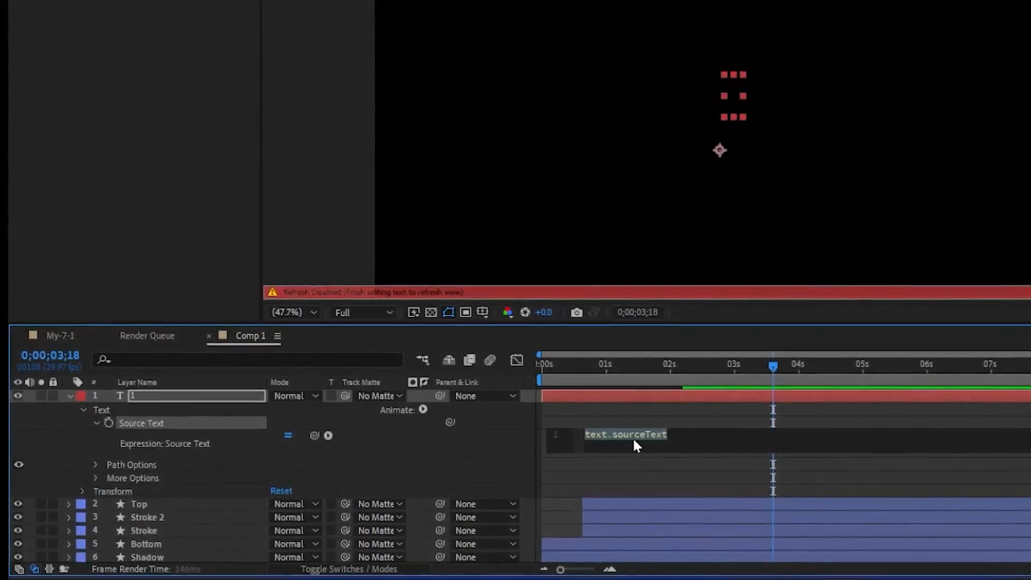
type("ma")
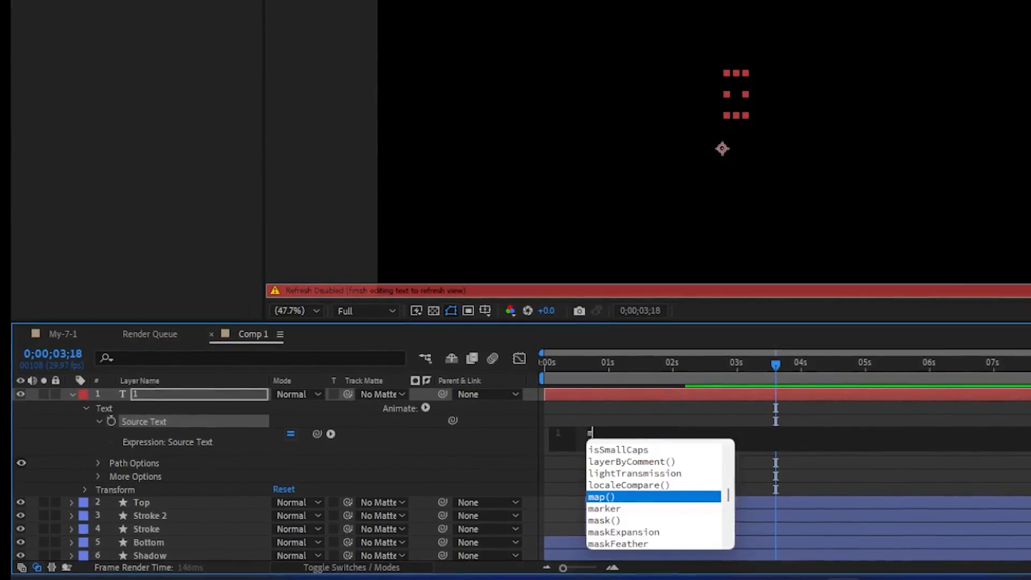
type("tch.round(")
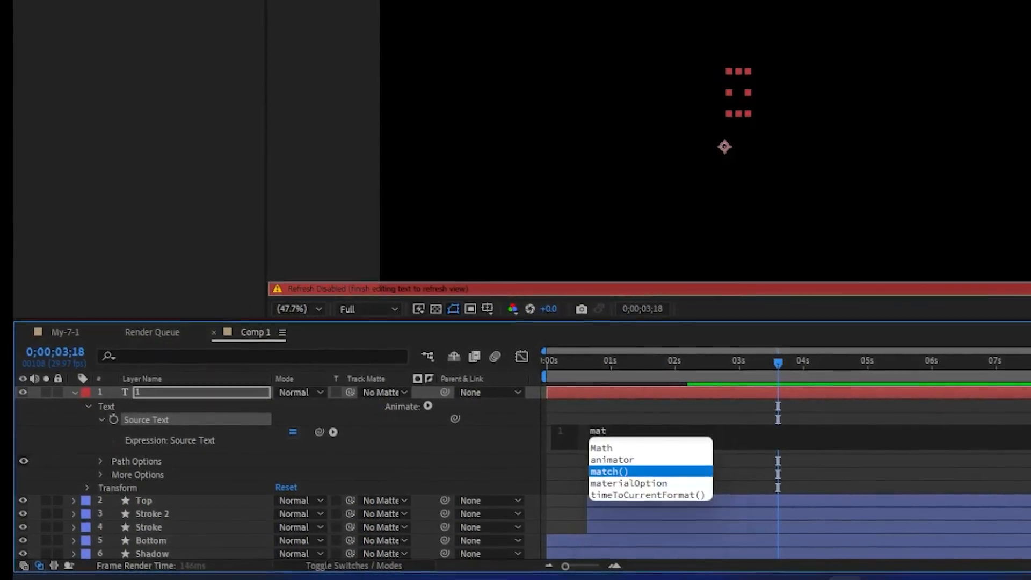
key("Delete")
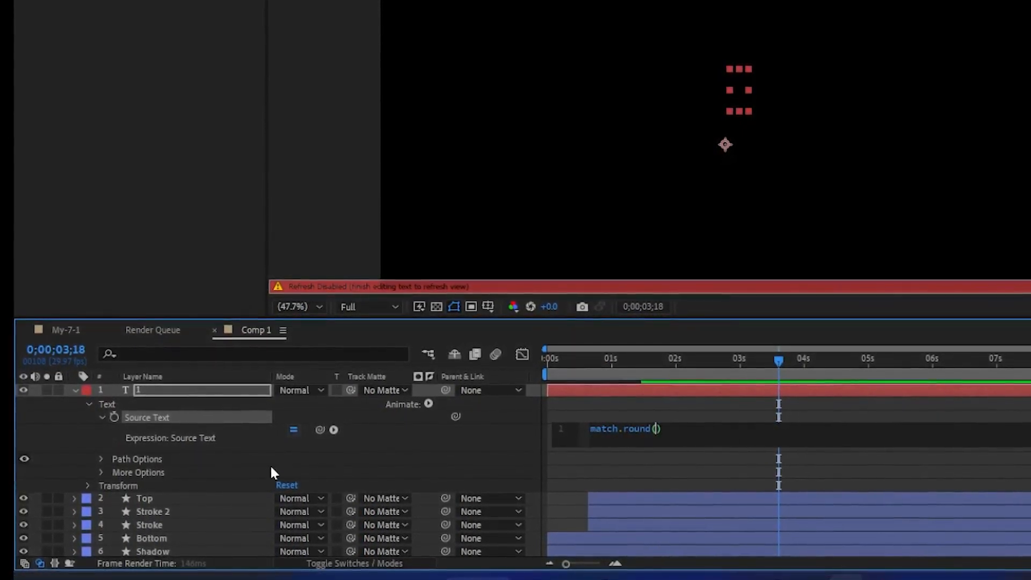
Link the Trim Paths 1 End property of the Stroke 2 layer inside the Source Text expression's parentheses, changing the function to math.round.
scroll(271, 464, "down", 2)
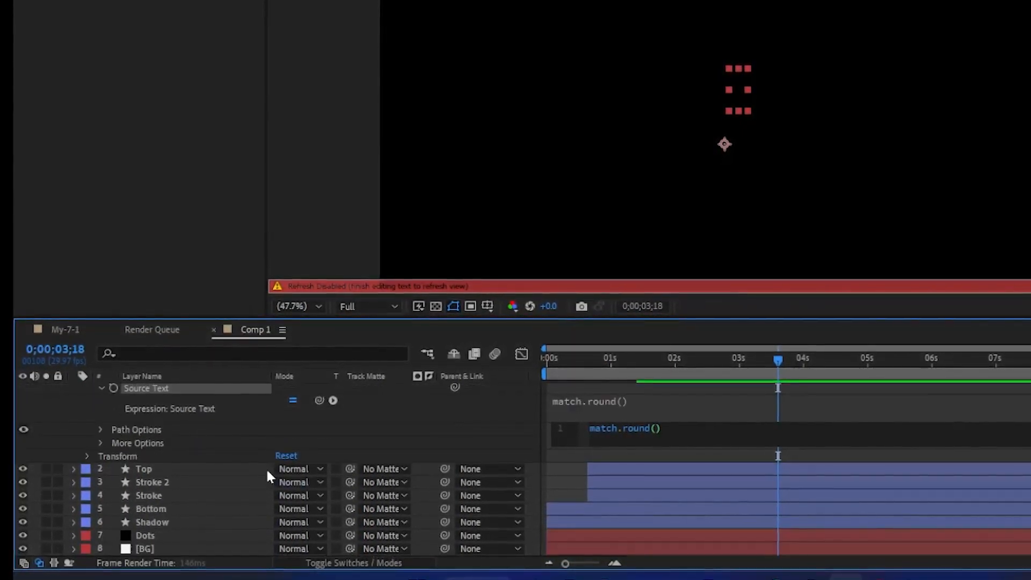
left_click(71, 482)
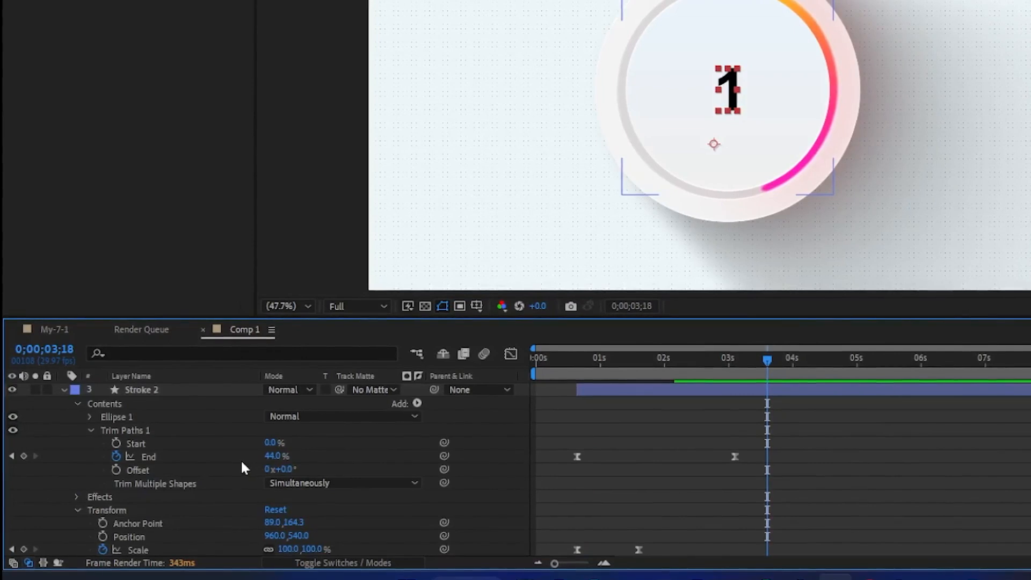
scroll(241, 459, "up", 3)
left_click_drag(537, 319, 541, 247)
scroll(313, 362, "up", 3)
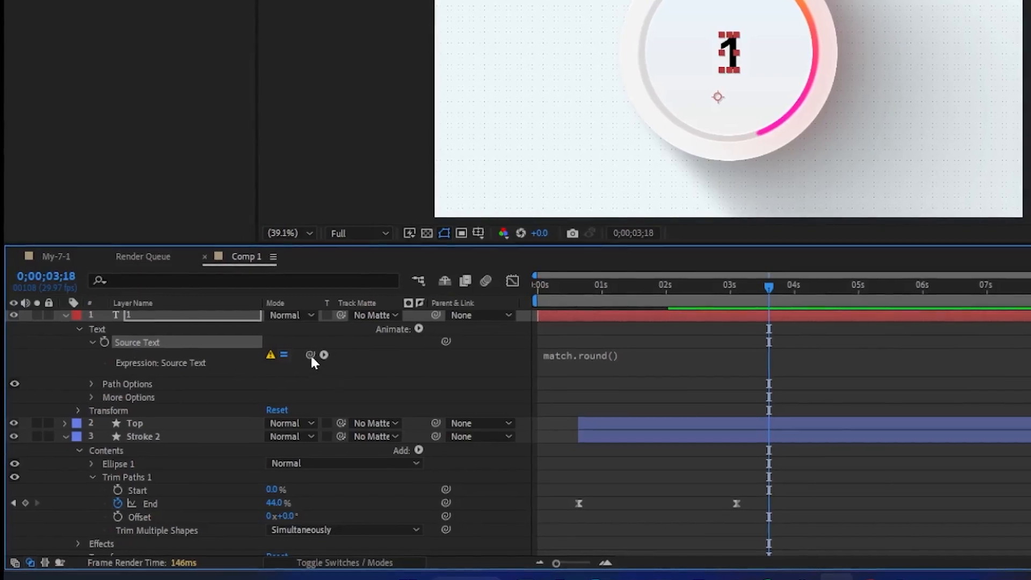
left_click(611, 354)
left_click(654, 353)
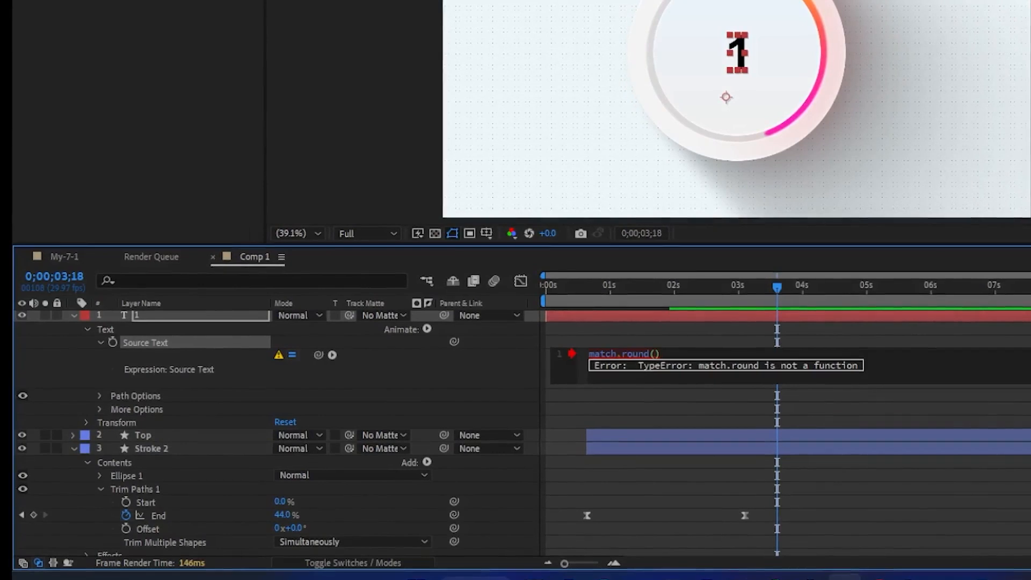
left_click_drag(319, 354, 143, 524)
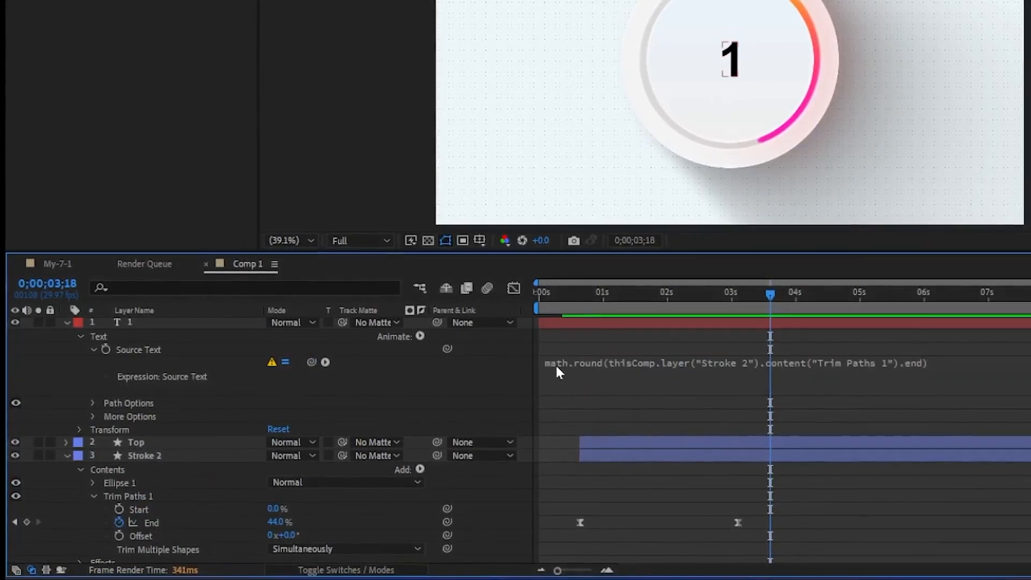
Correct the expression's function name to Math.round and preview the counting number from the beginning.
left_click(558, 367)
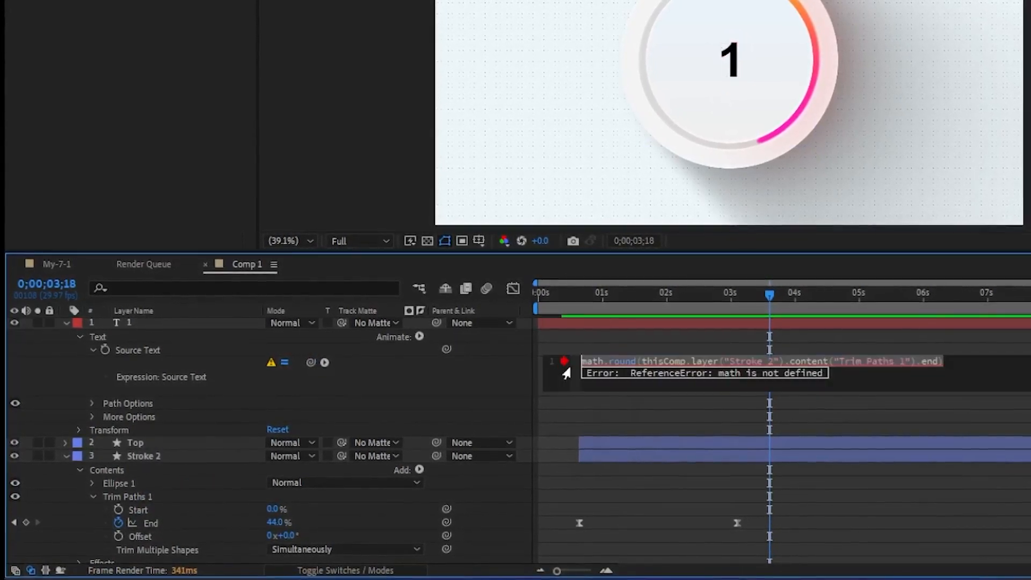
double_click(587, 364)
left_click(584, 364)
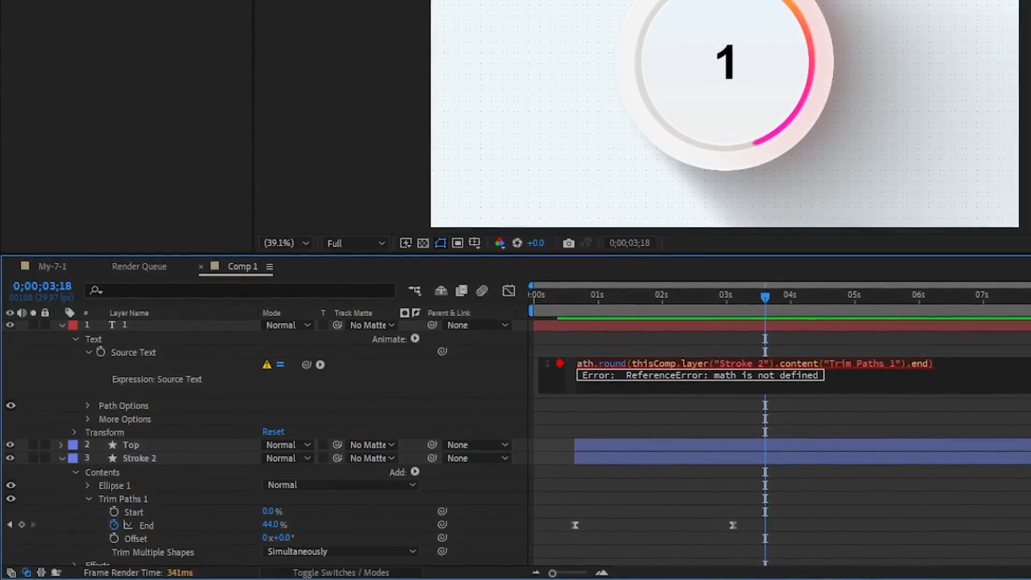
key("BackSpace")
type("M")
left_click(812, 469)
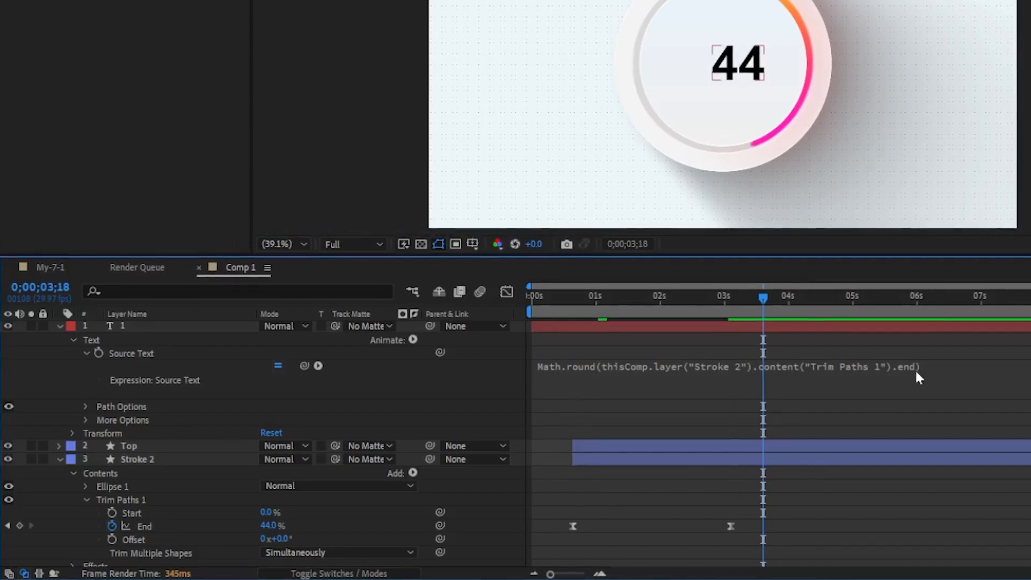
key("Home")
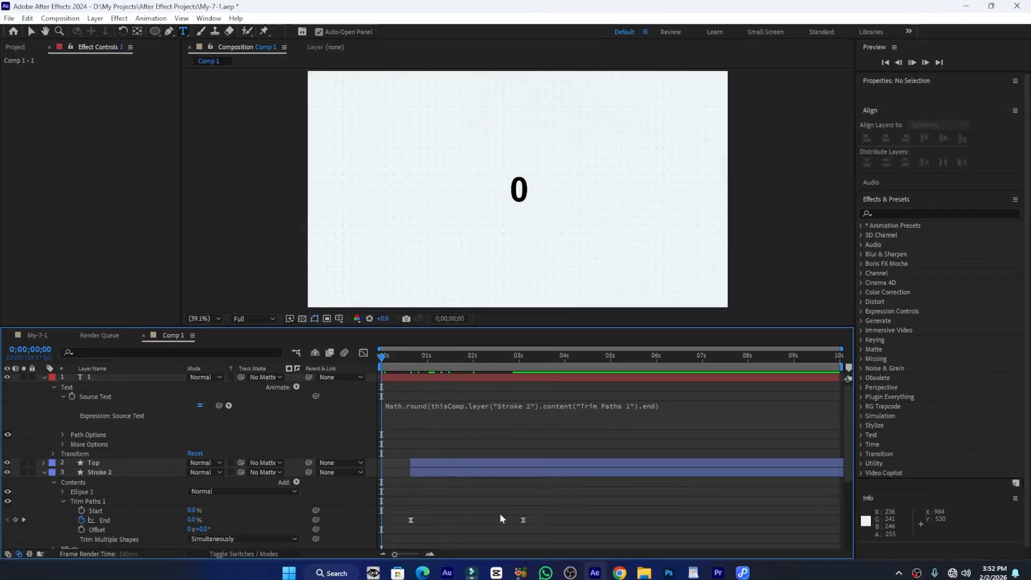
key("space")
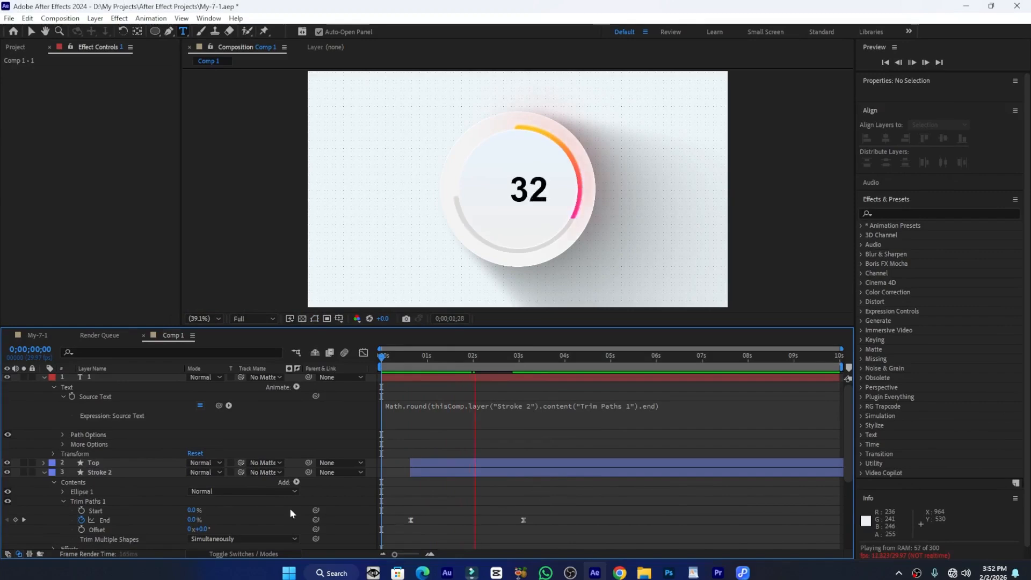
key("space")
Collapse the text and Stroke 2 layers, parent the number layer to Bottom, and preview from the beginning.
left_click(44, 377)
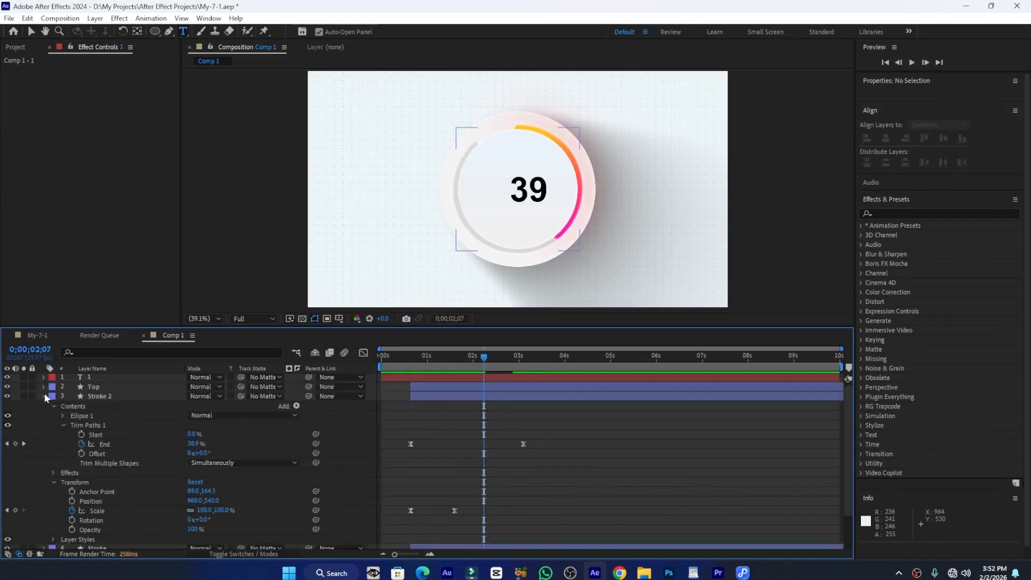
left_click(45, 395)
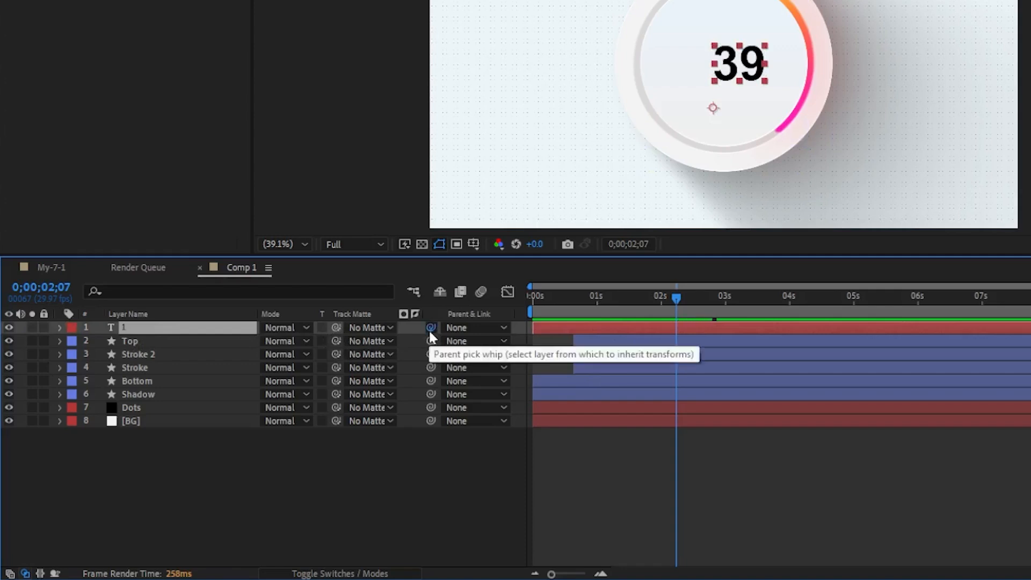
left_click_drag(426, 330, 141, 381)
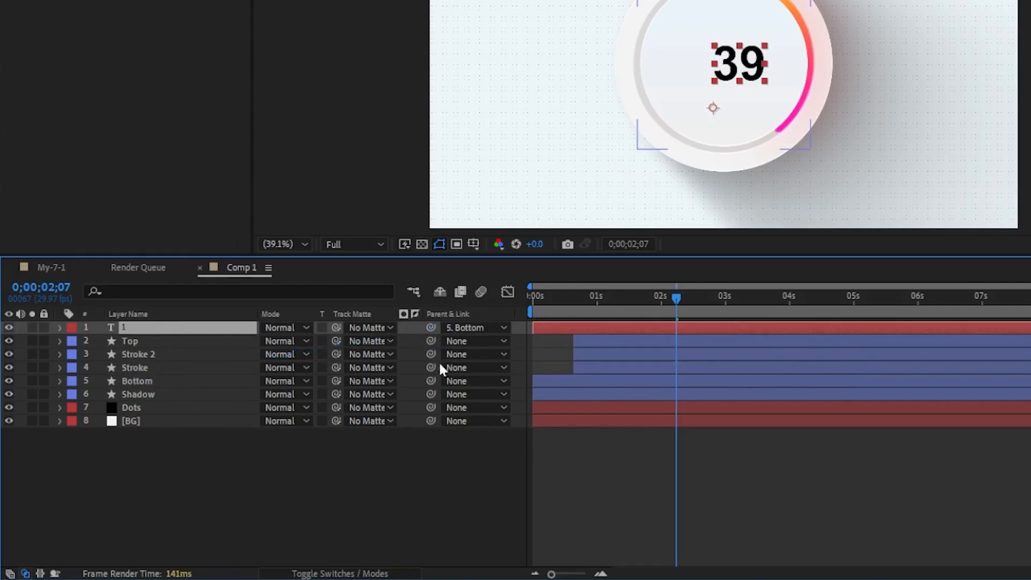
left_click_drag(629, 297, 492, 302)
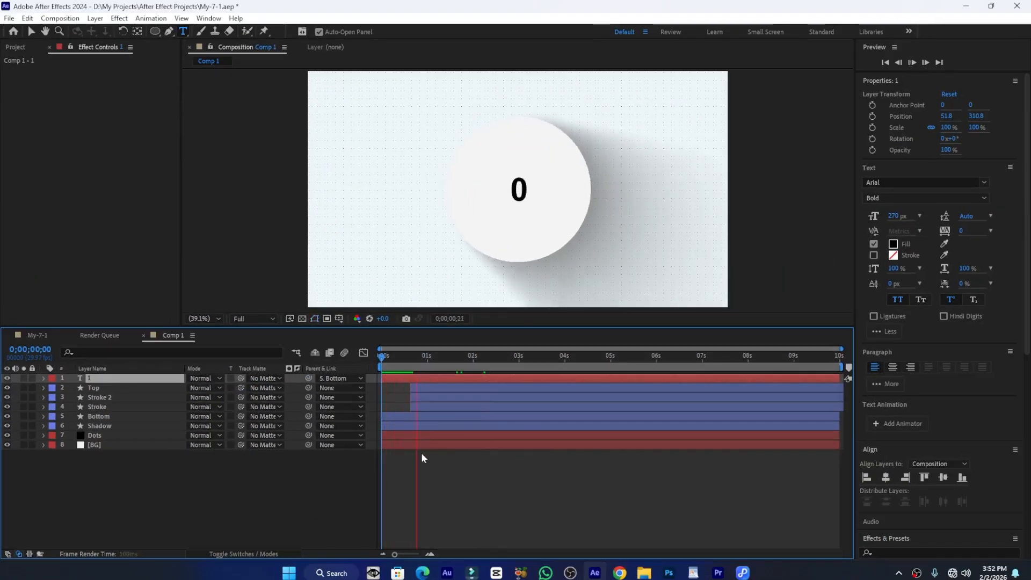
key("space")
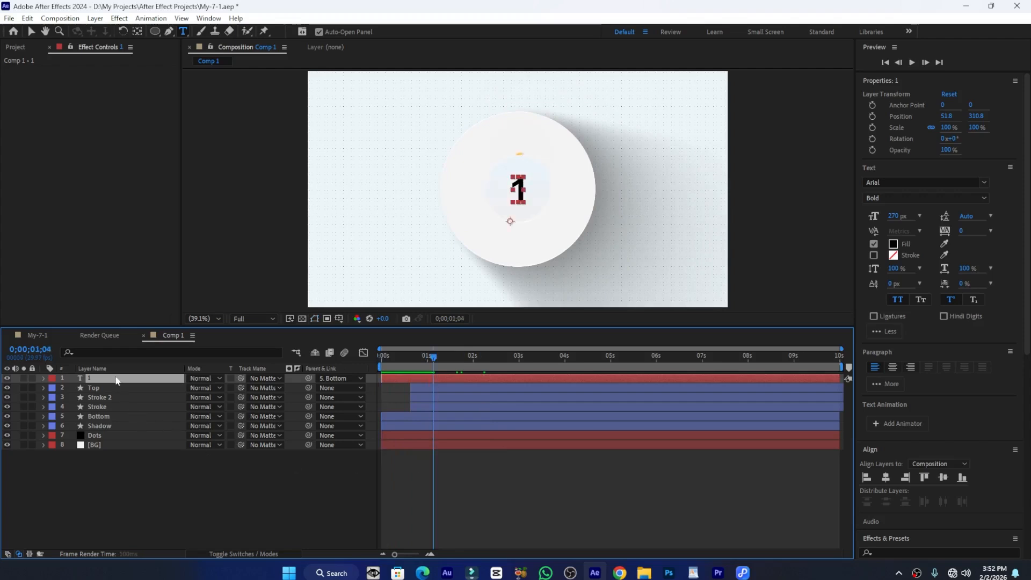
Apply a Fill effect to the number layer with a dark gray color of 484848.
key("ctrl+space")
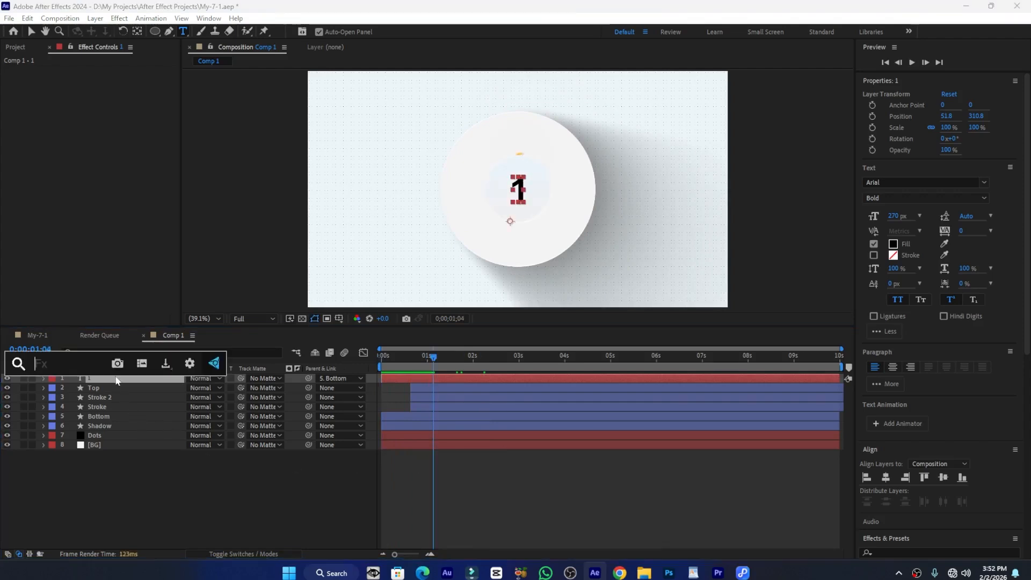
type("fill")
key("Return")
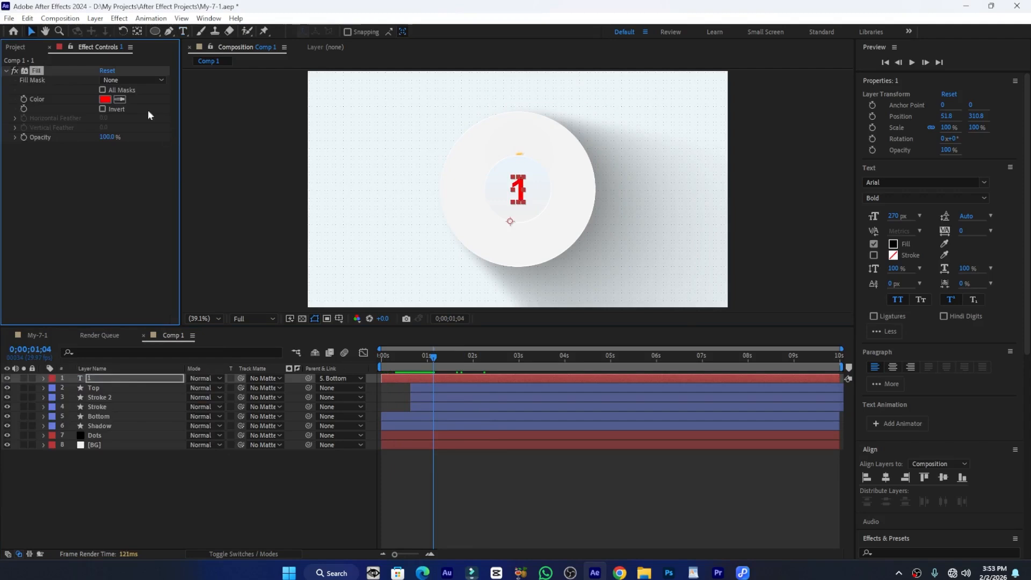
left_click(104, 99)
mouse_move(608, 372)
left_mouse_down()
mouse_move(605, 396)
mouse_move(601, 388)
left_mouse_up()
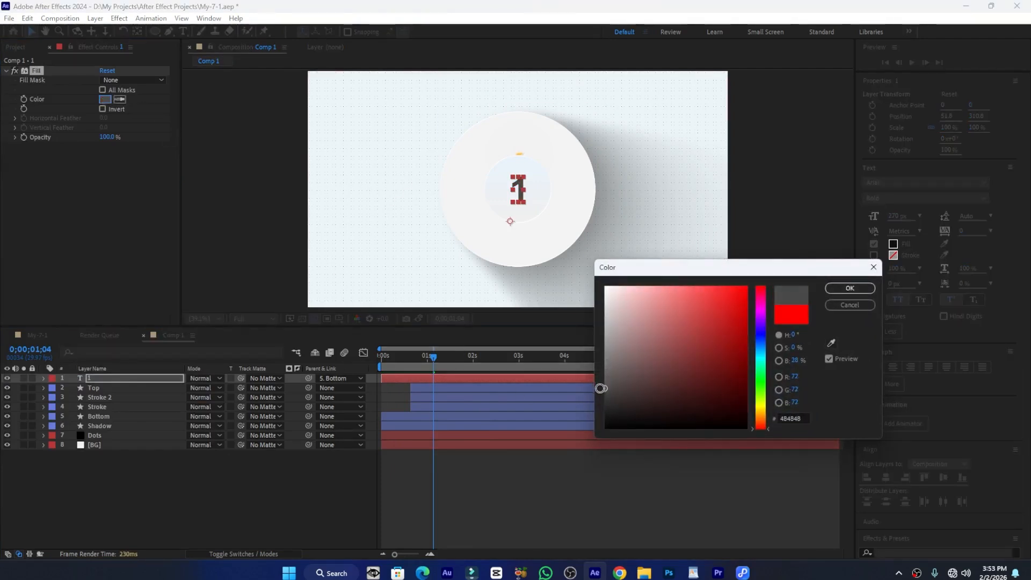
left_click(850, 288)
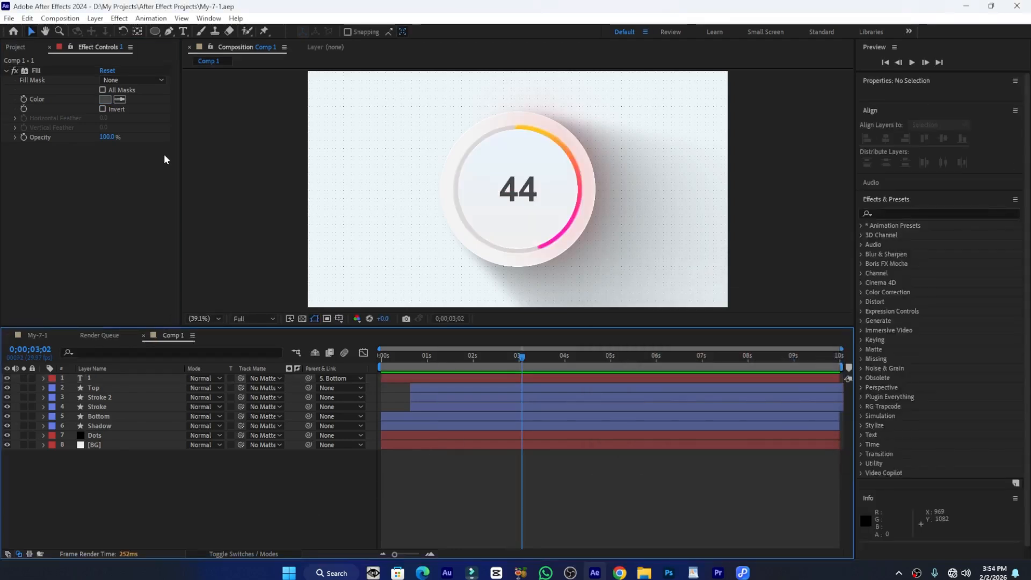
Add a text layer reading OF above the number and set its O as superscript to form a degree sign.
left_click(184, 31)
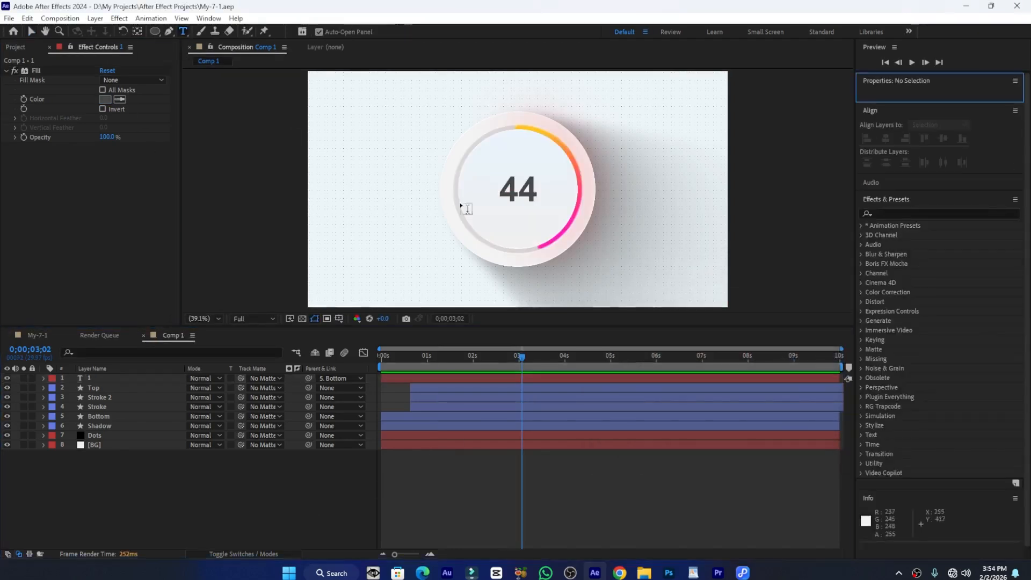
left_click(515, 159)
type("of")
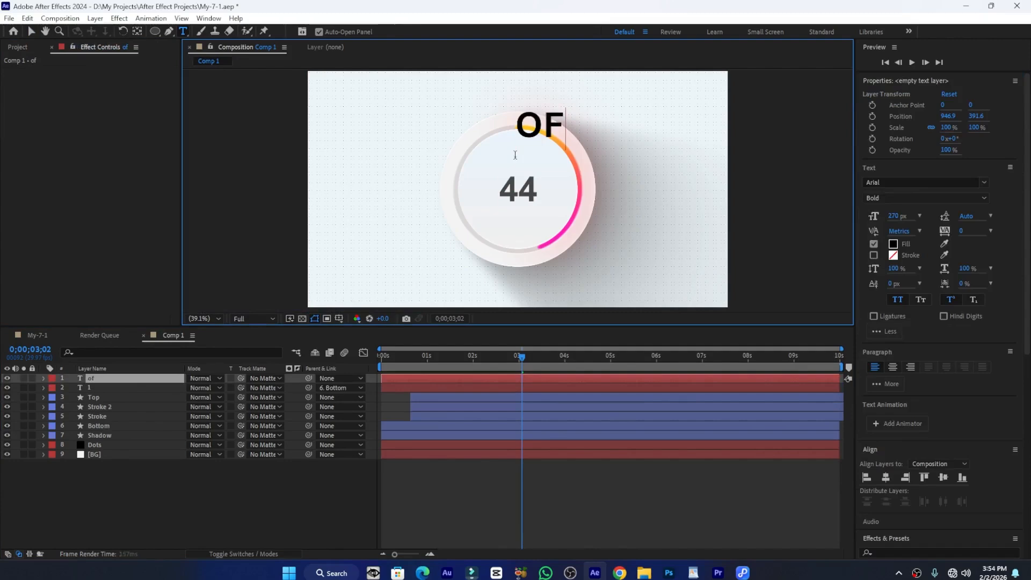
key("ctrl+a")
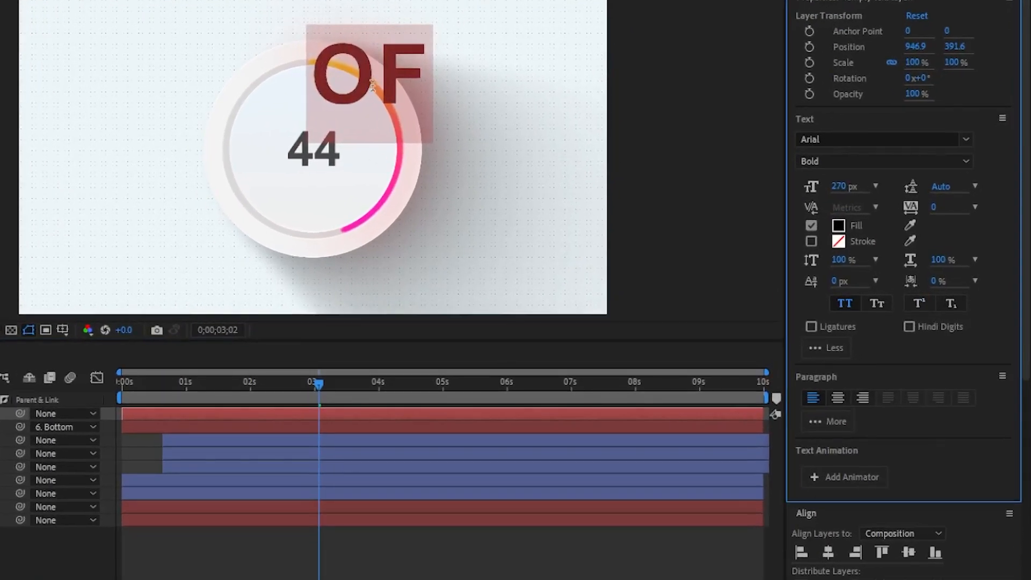
left_click_drag(371, 85, 324, 70)
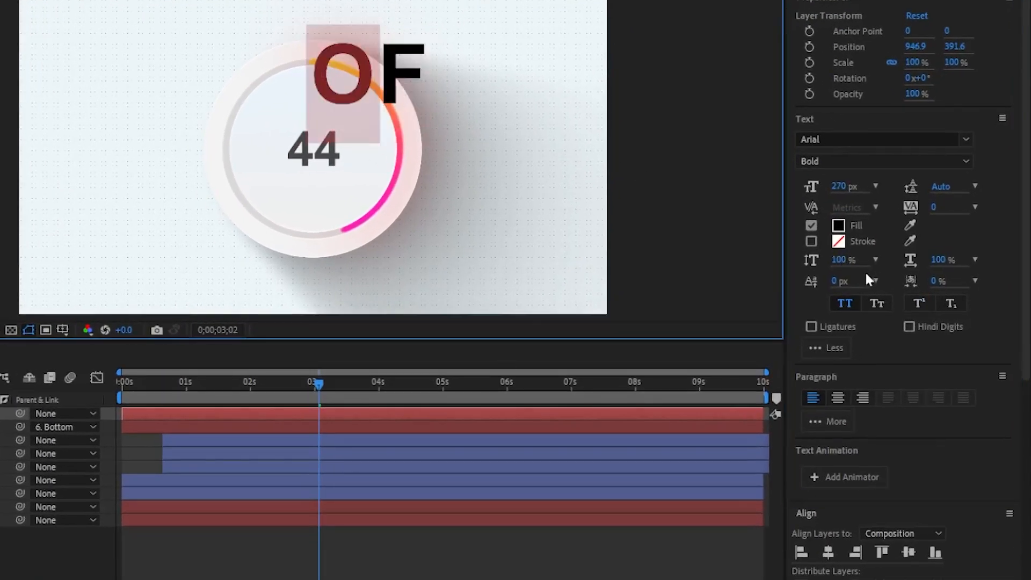
left_click(917, 301)
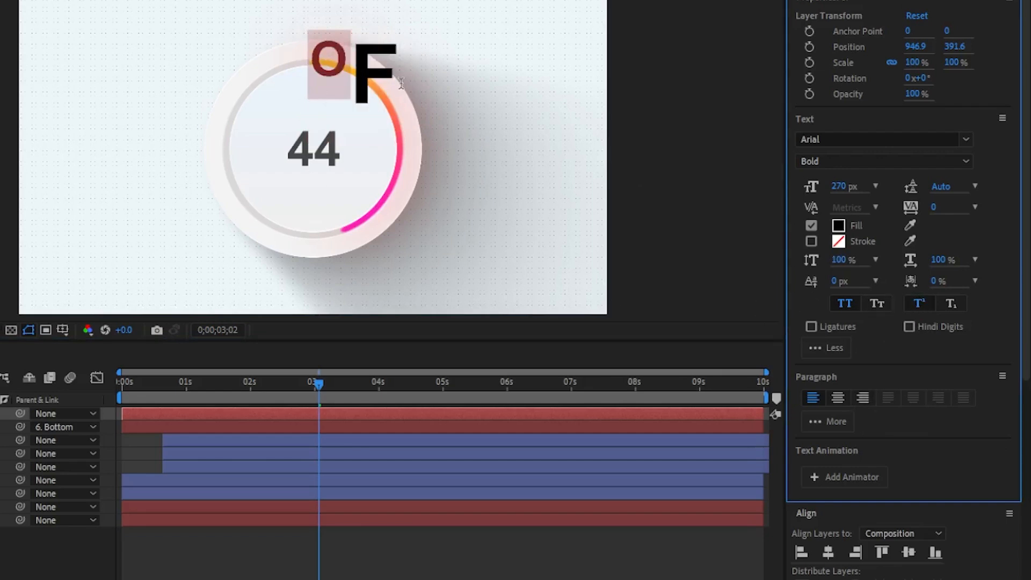
Set the whole degree-F label to Arial Regular at 109 px.
left_click_drag(401, 83, 322, 61)
left_click_drag(847, 189, 729, 185)
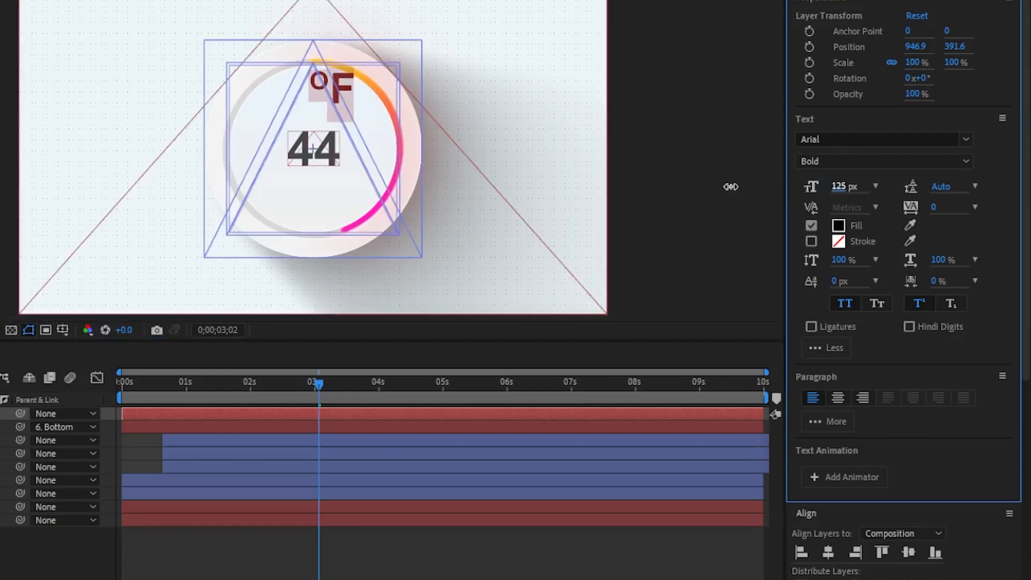
left_click(827, 162)
left_click(840, 182)
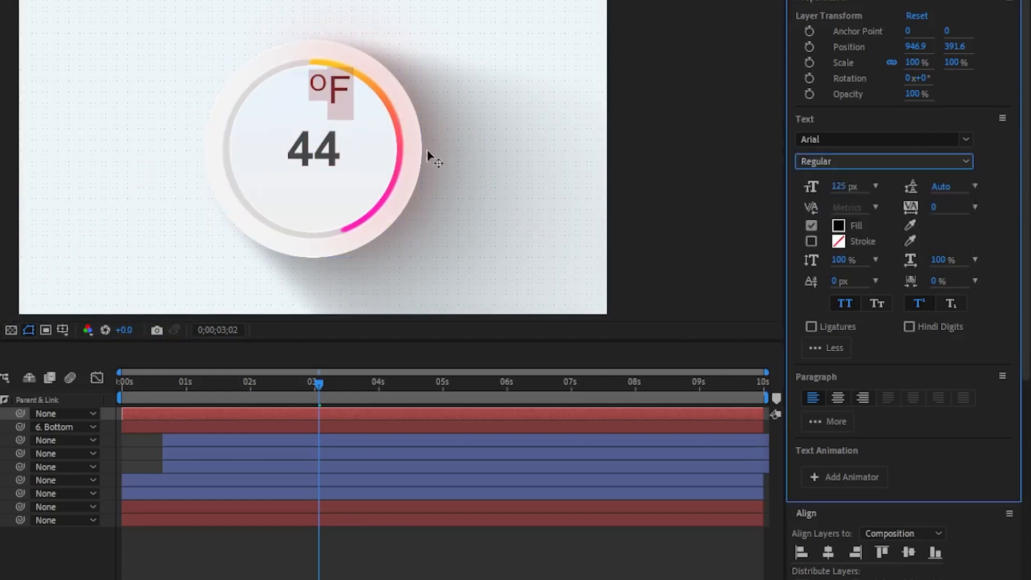
left_click_drag(841, 199, 828, 199)
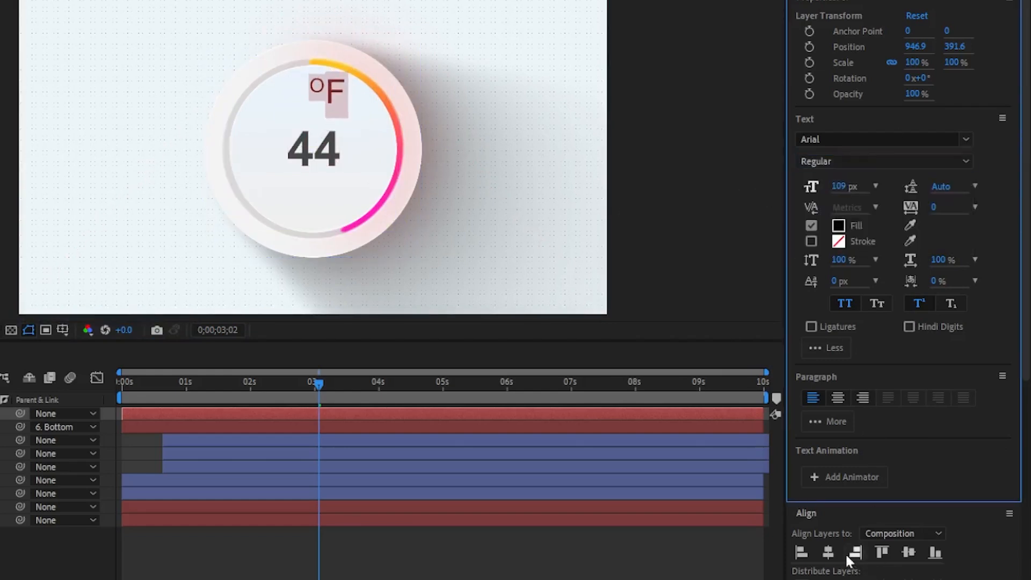
Center the degree-F label horizontally in the composition and lower it to a Y position of about 444.
left_click(830, 552)
left_click_drag(956, 46, 1002, 54)
left_click(841, 163)
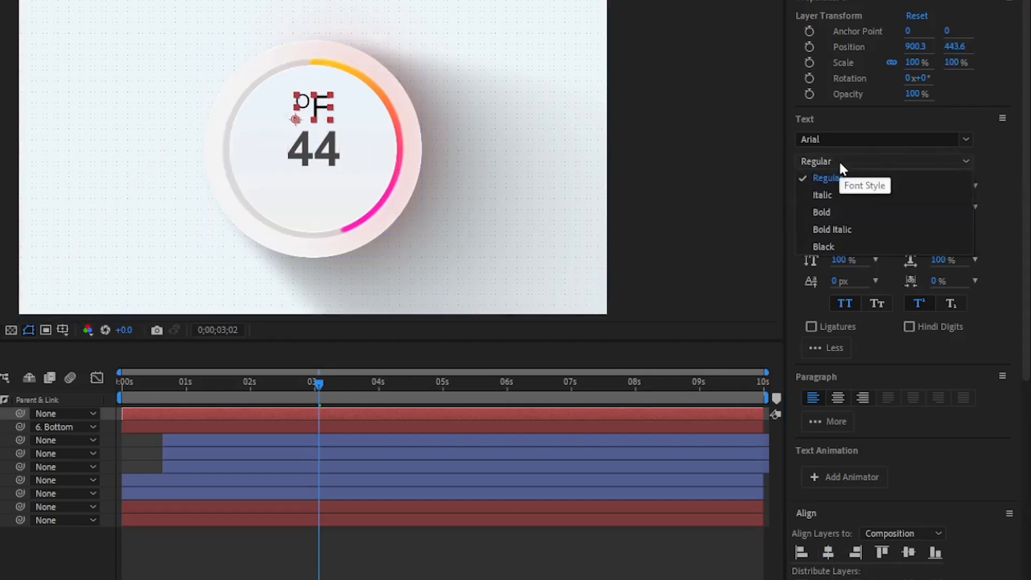
left_click(958, 162)
left_click(846, 301)
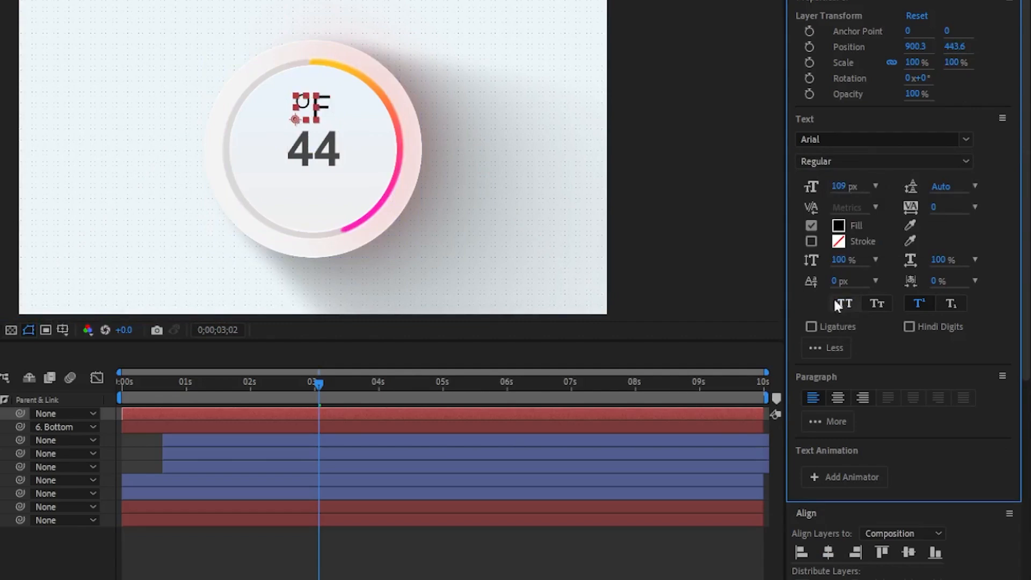
left_click(846, 302)
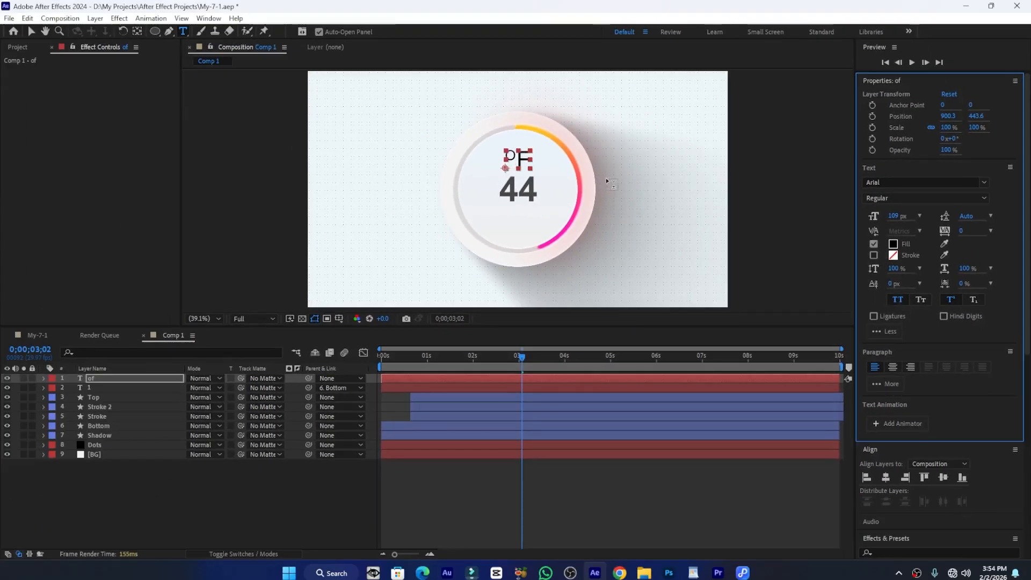
Copy the Fill effect from the number layer and paste it onto the degree-F label layer.
left_click(98, 387)
left_click(48, 70)
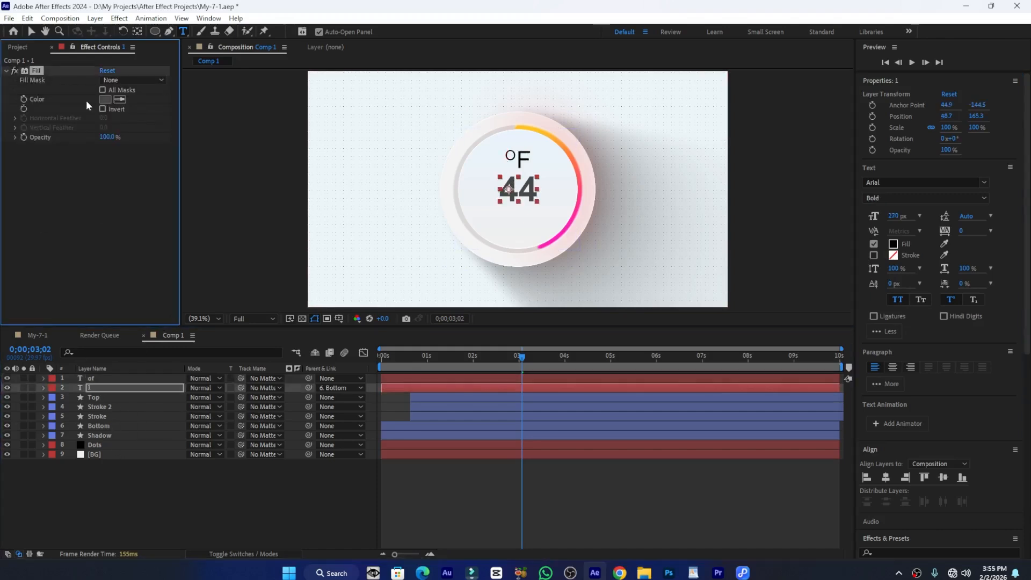
left_click(116, 378)
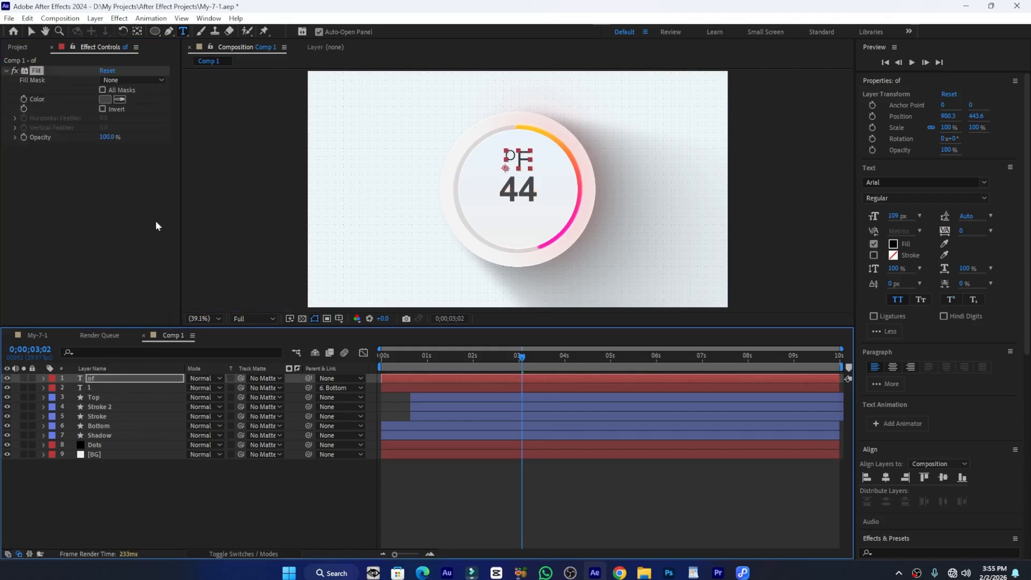
left_click(140, 231)
scroll(618, 233, "up", 3)
scroll(619, 233, "down", 2)
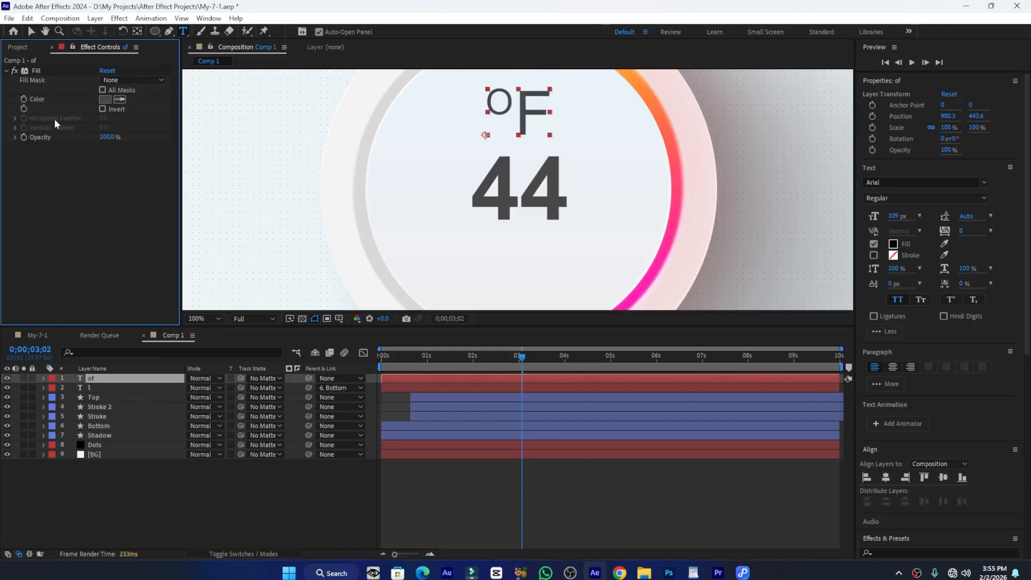
Disable the Fill effect on the number layer and change the number's font style to Regular.
left_click(108, 390)
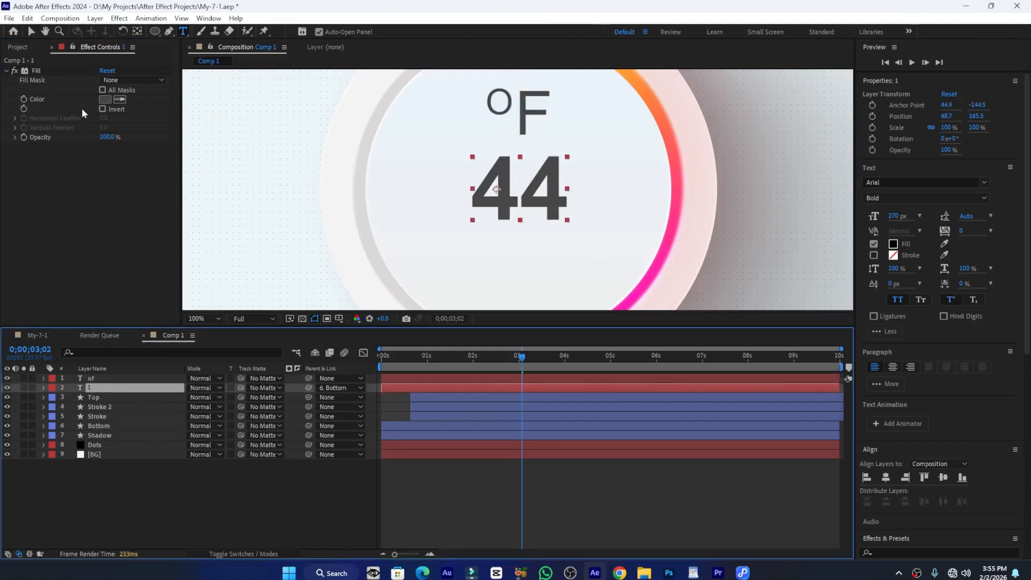
left_click(11, 77)
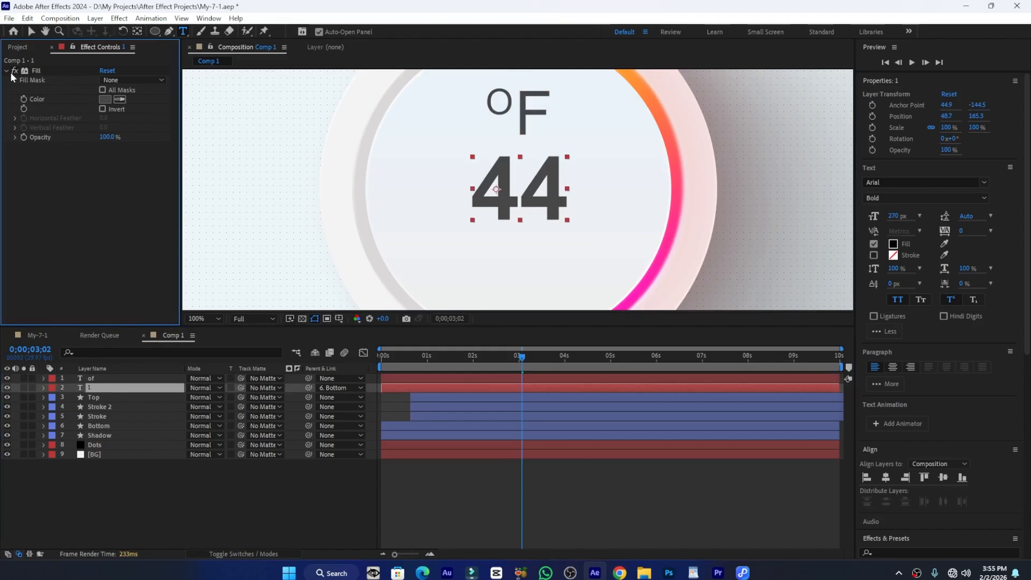
left_click(14, 70)
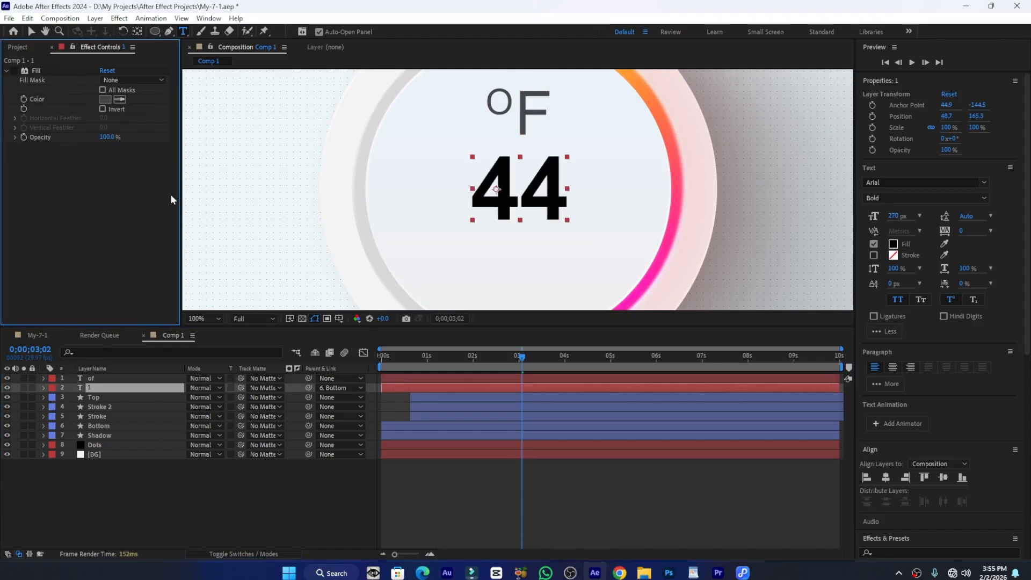
scroll(579, 216, "down", 1)
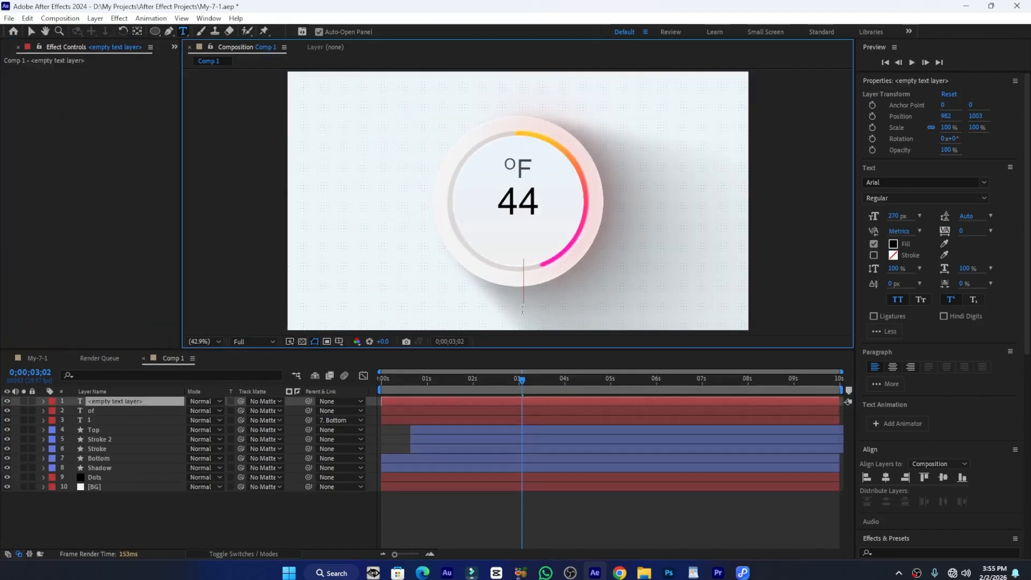
Add a text layer reading "interactive shadow" at the lower edge of the circular gauge.
type("intera")
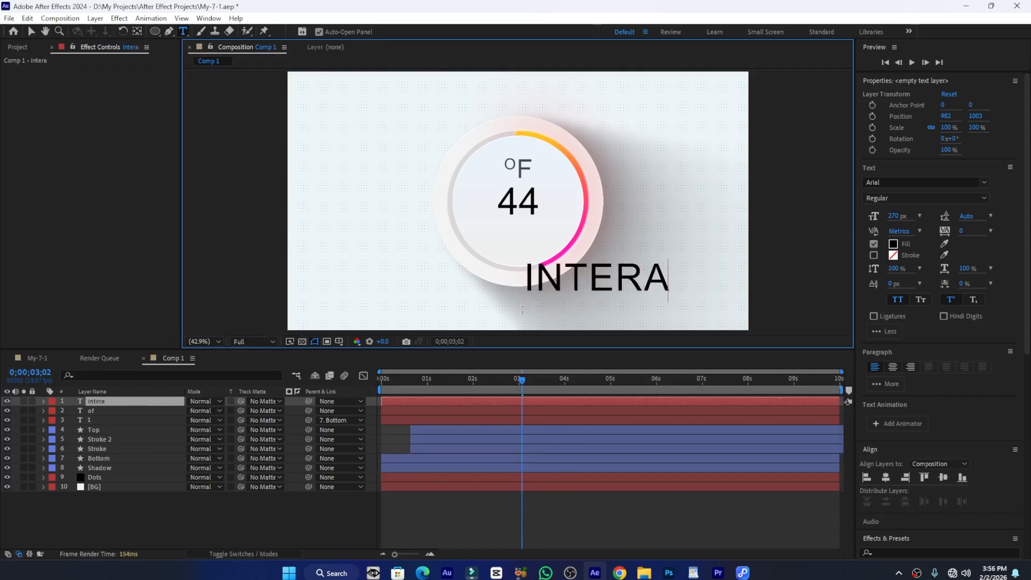
type("ctive")
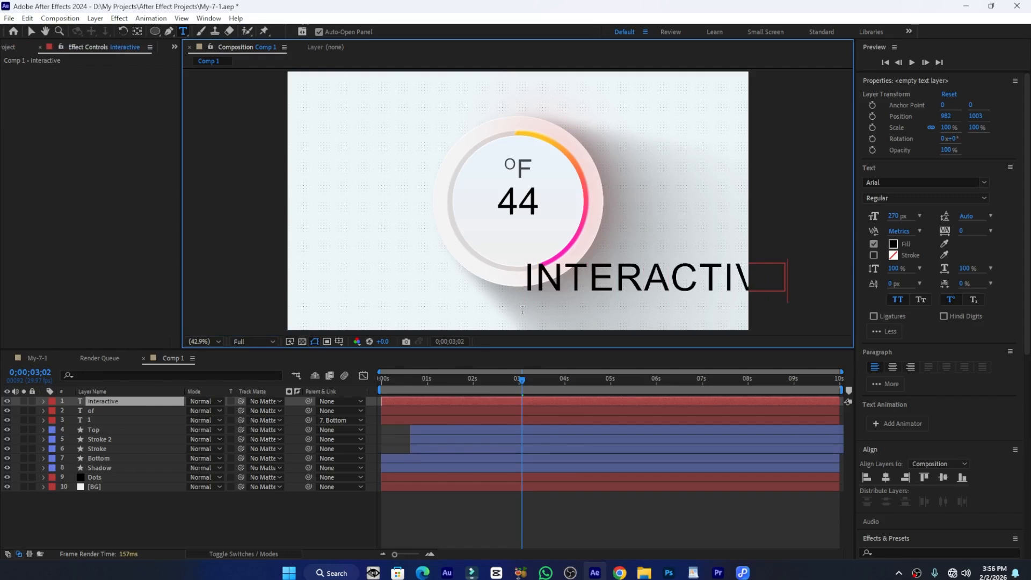
type(" shadow")
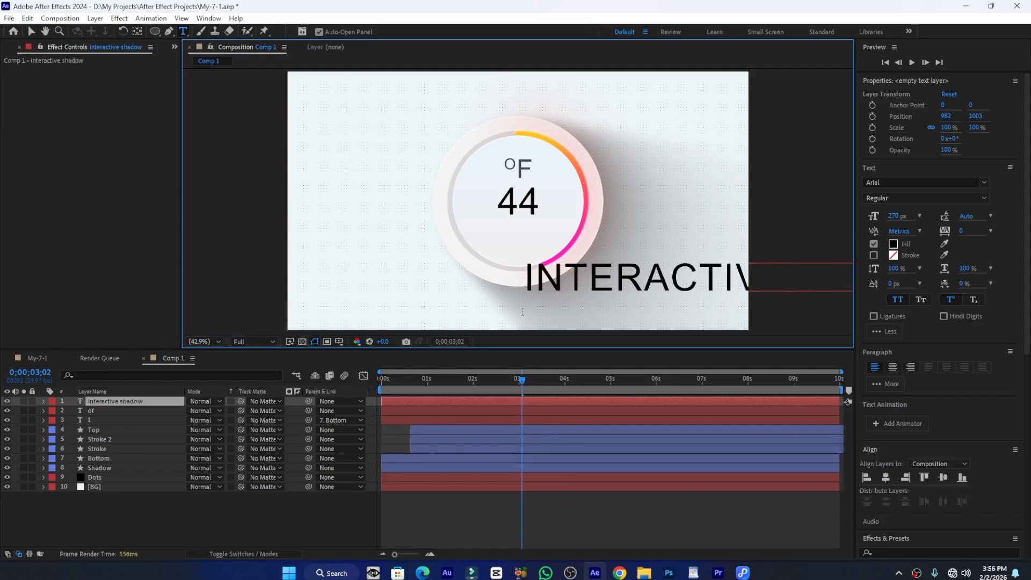
Set the whole interactive shadow text to 114 px and center it horizontally in the composition.
key("ctrl+a")
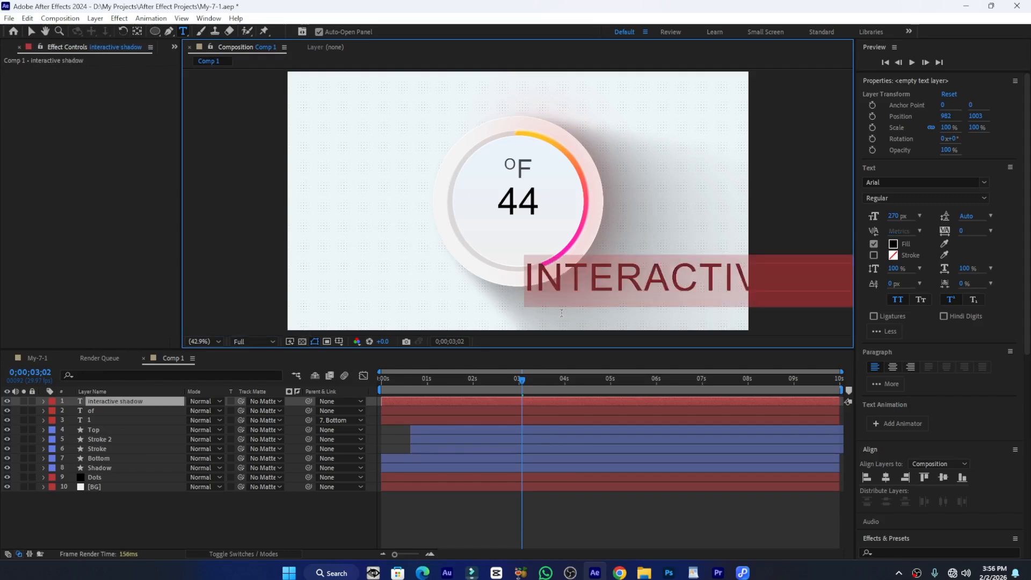
left_click_drag(891, 217, 816, 229)
left_click(891, 481)
left_click(892, 481)
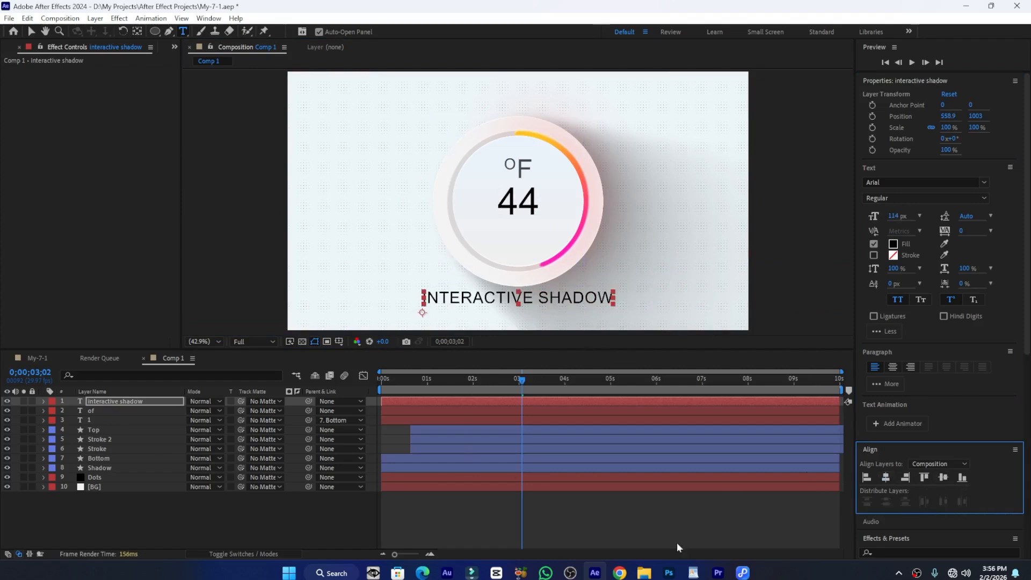
Move the interactive shadow text layer directly below the Shadow layer and paste the copied Fill effect onto it.
left_click_drag(101, 403, 114, 469)
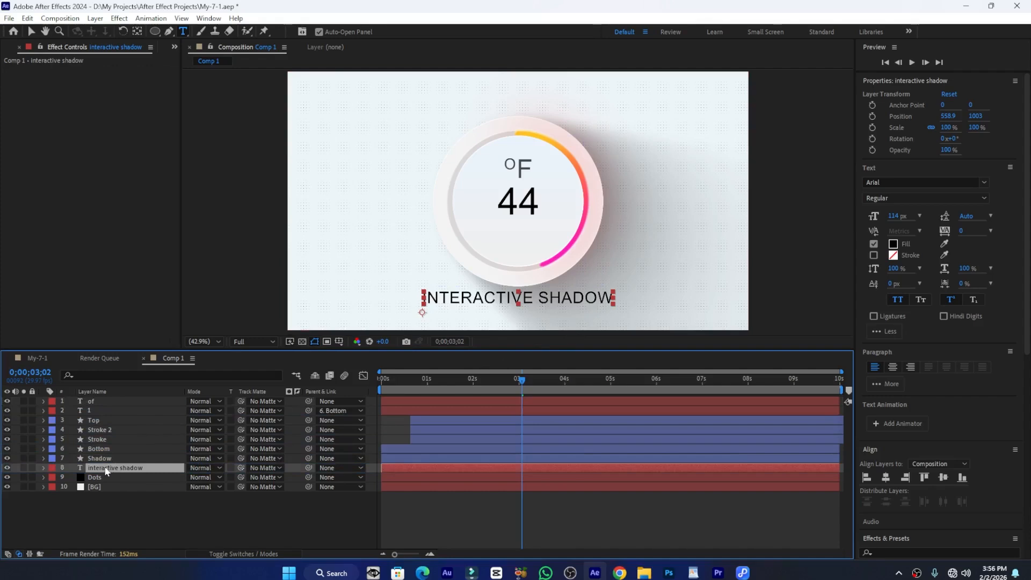
key("ctrl+v")
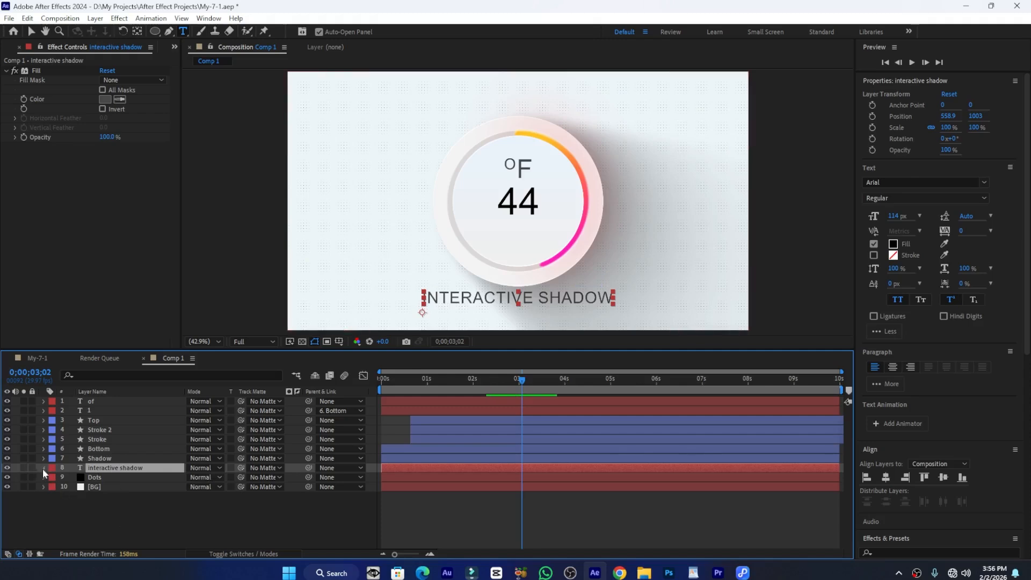
Add a Position text animator to the interactive shadow layer.
left_click(43, 468)
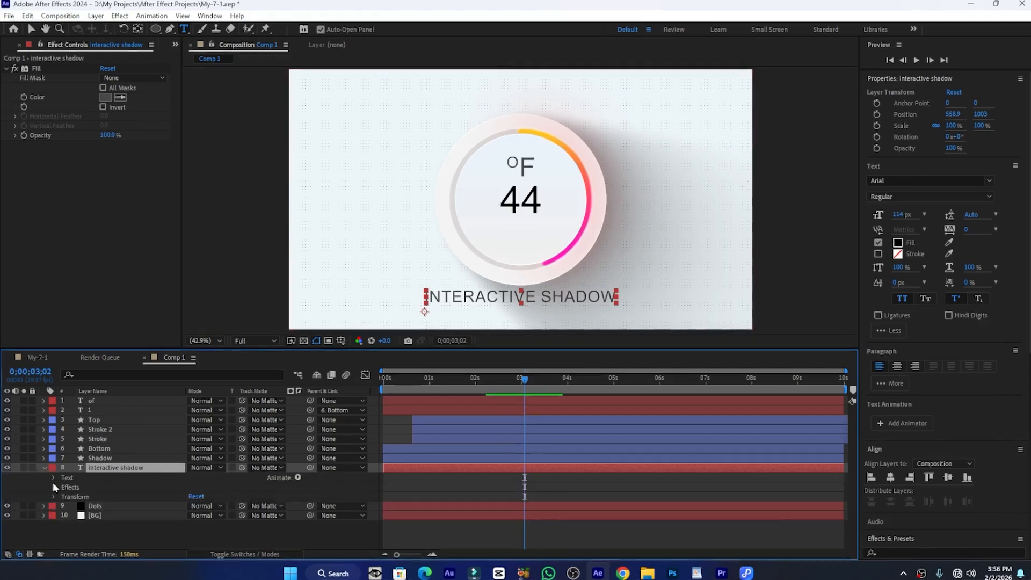
left_click(53, 477)
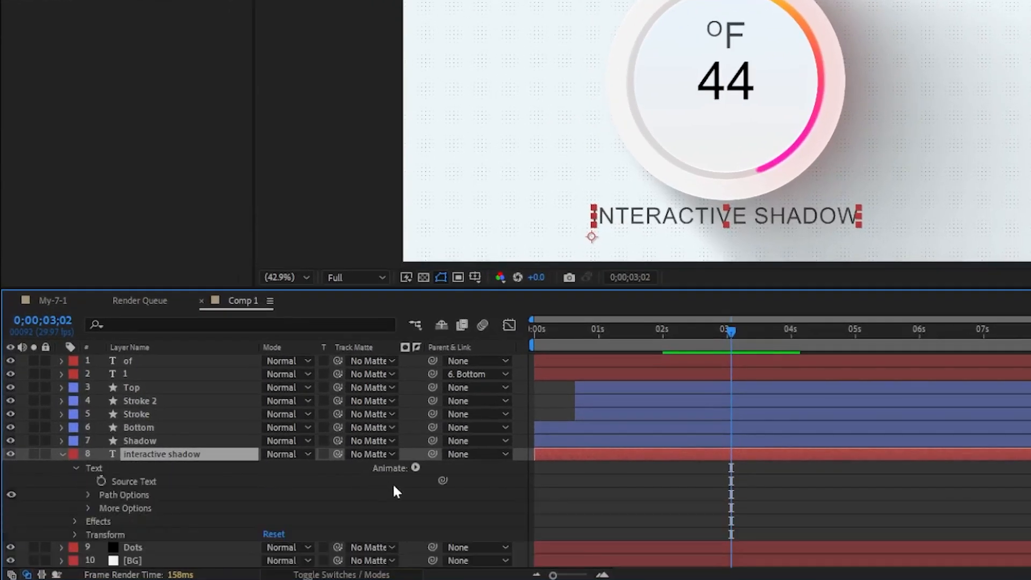
left_click(415, 468)
left_click(496, 189)
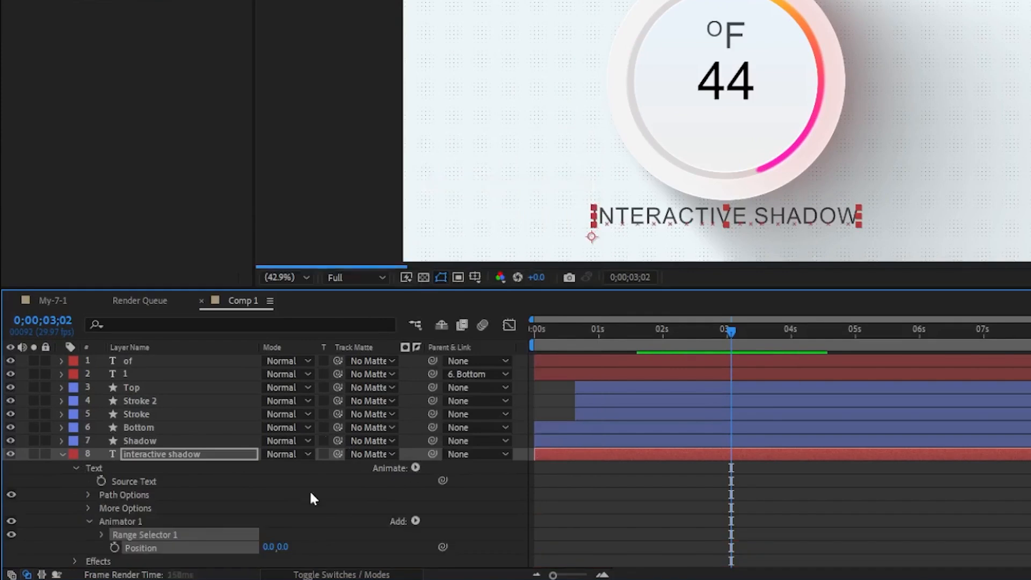
scroll(247, 501, "down", 2)
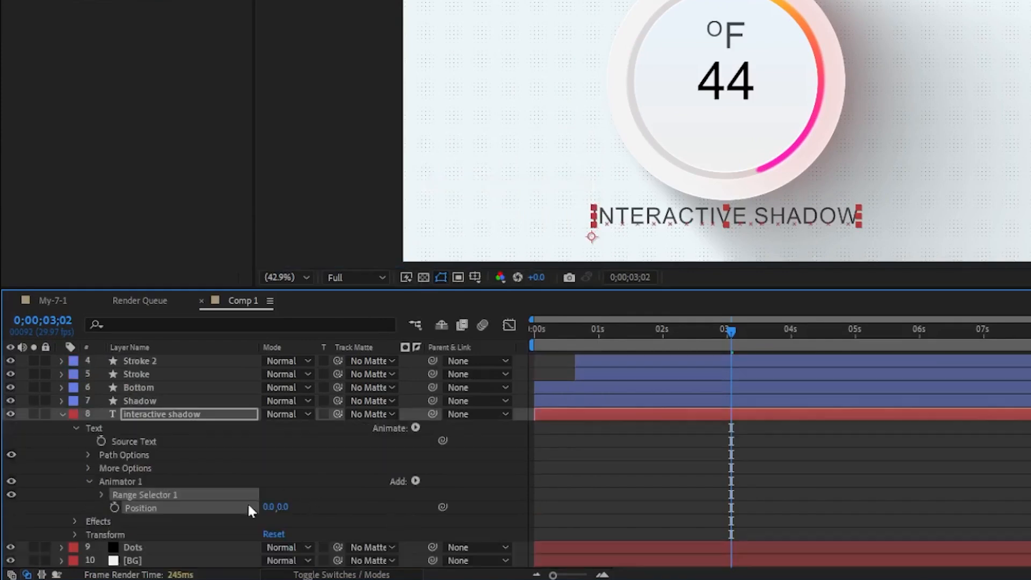
left_click(284, 507)
left_click(289, 484)
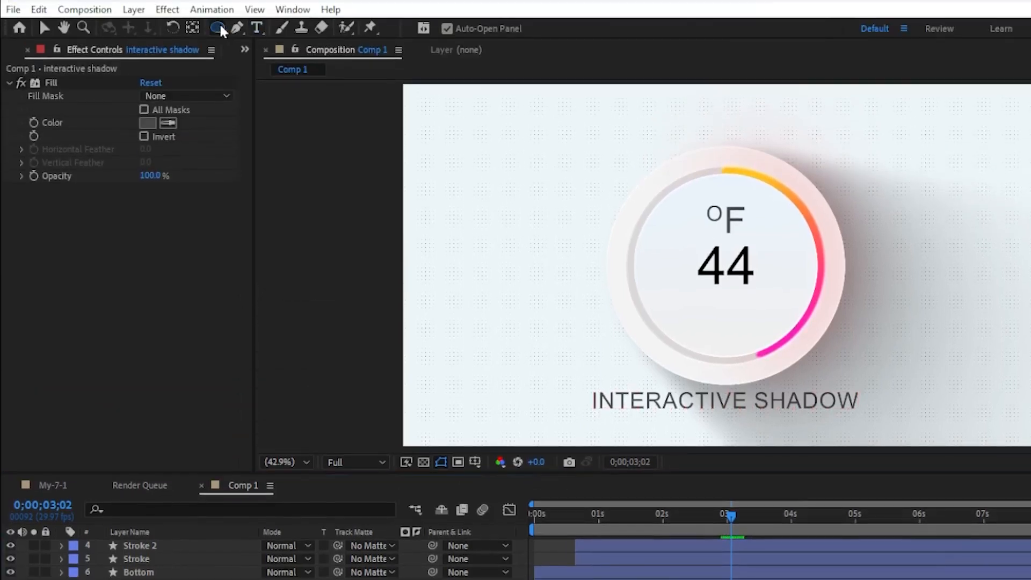
Draw a rectangular mask around the interactive shadow text and set the animator's Position to 0, 82 to shift the letters below it.
left_click_drag(219, 22, 250, 26)
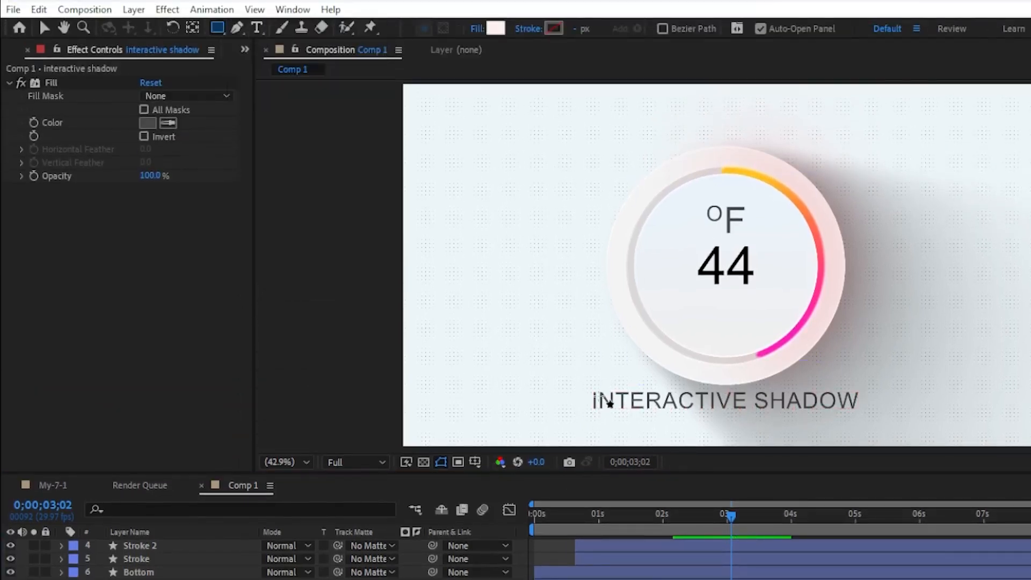
left_click_drag(587, 383, 866, 416)
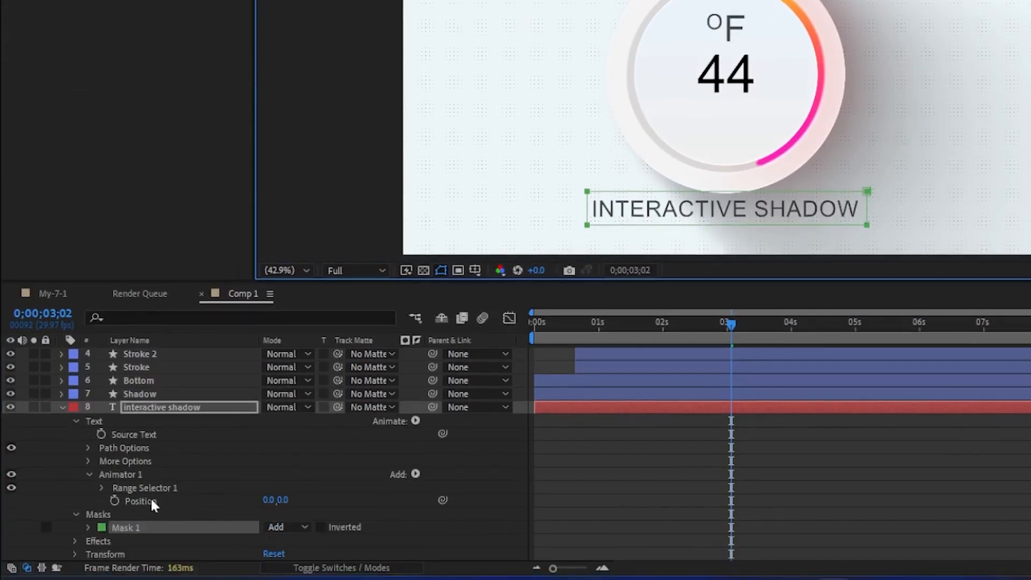
left_click_drag(273, 500, 329, 513)
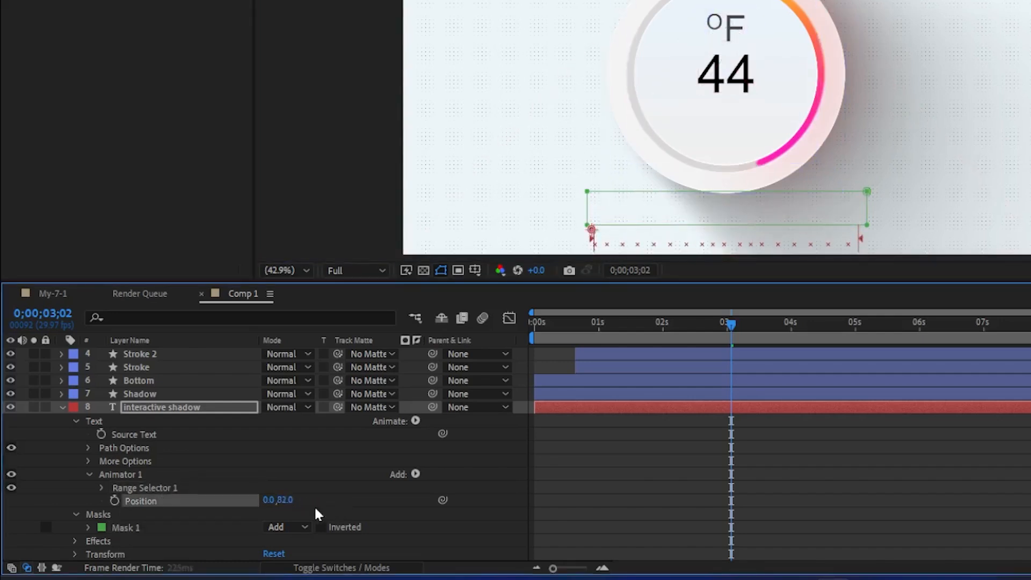
Keyframe the Range Selector's Offset from 0% at 0;00;00;00 to 100% at 0;00;00;23 and Easy Ease both keyframes.
left_click_drag(593, 323, 526, 332)
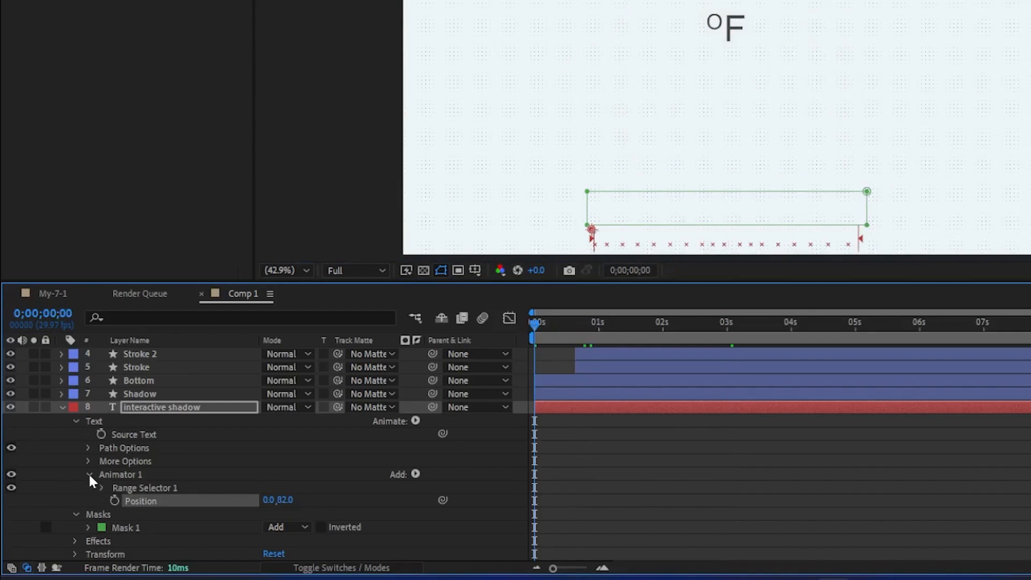
left_click(104, 487)
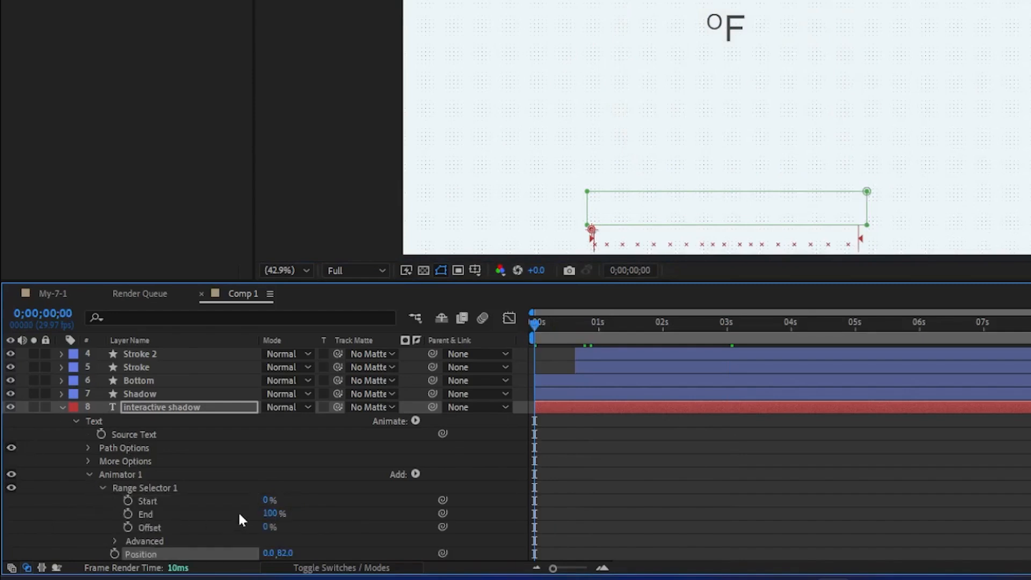
scroll(258, 521, "down", 1)
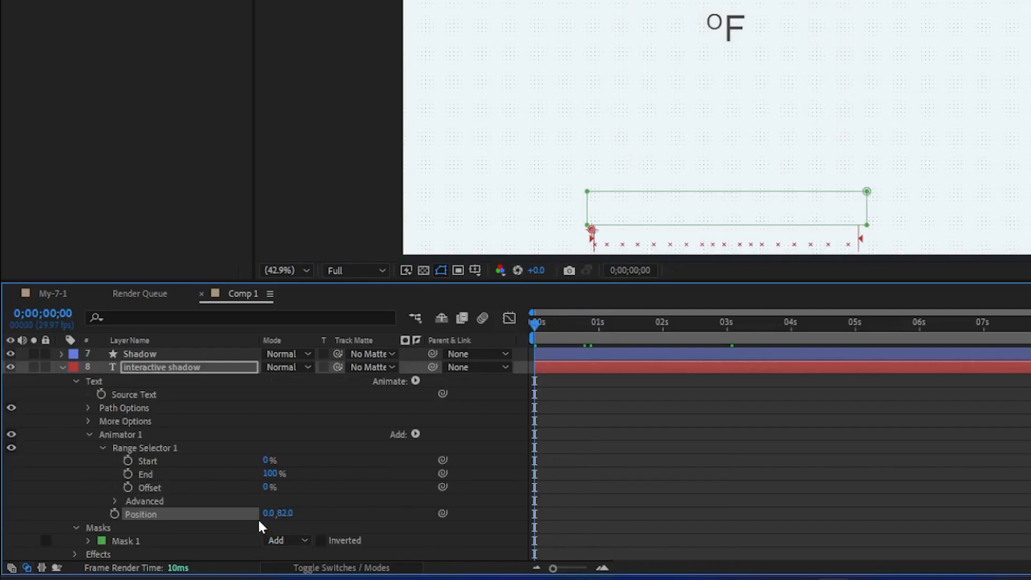
left_click(129, 487)
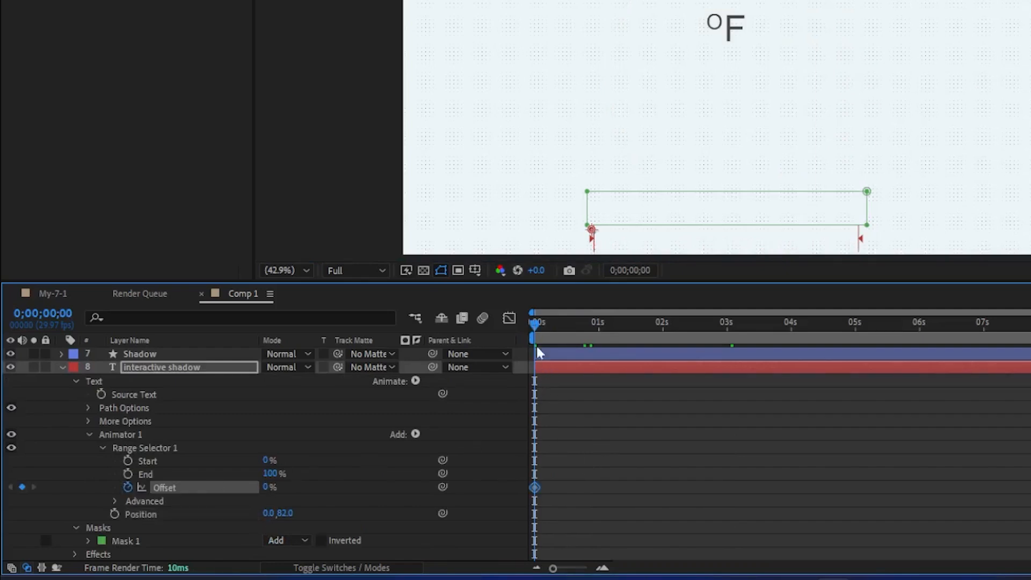
left_click_drag(532, 324, 587, 331)
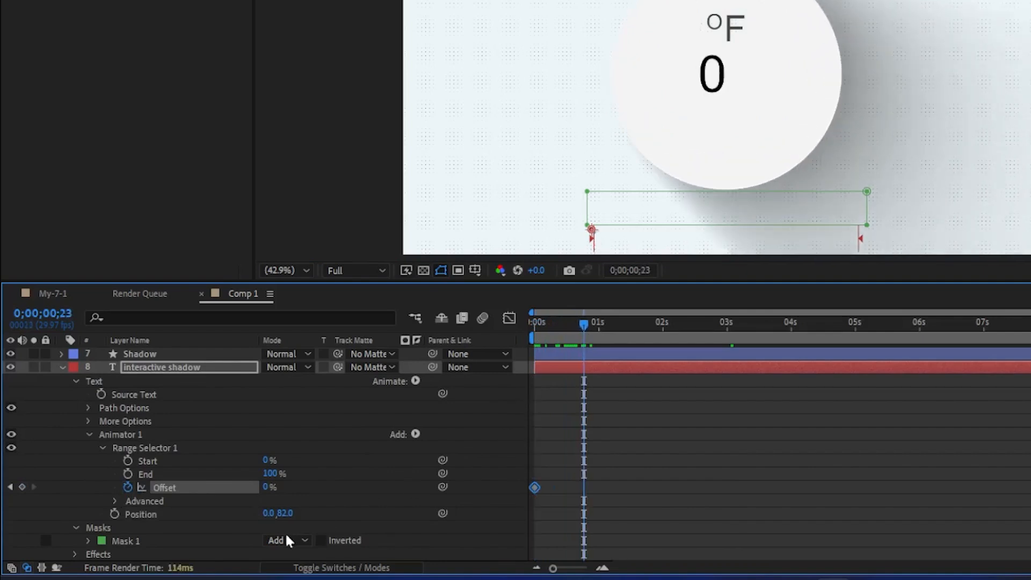
left_click_drag(267, 487, 537, 475)
left_click_drag(610, 478, 516, 511)
key("F9")
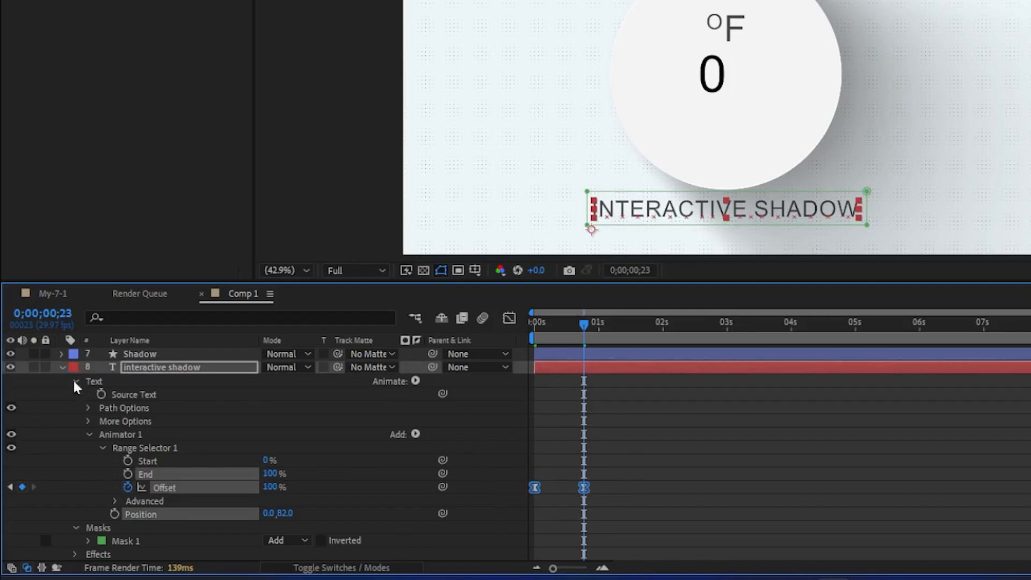
Collapse the interactive shadow layer, shift it to start together with the Stroke layers, and preview from the beginning.
left_click(62, 367)
left_click_drag(556, 448, 535, 452)
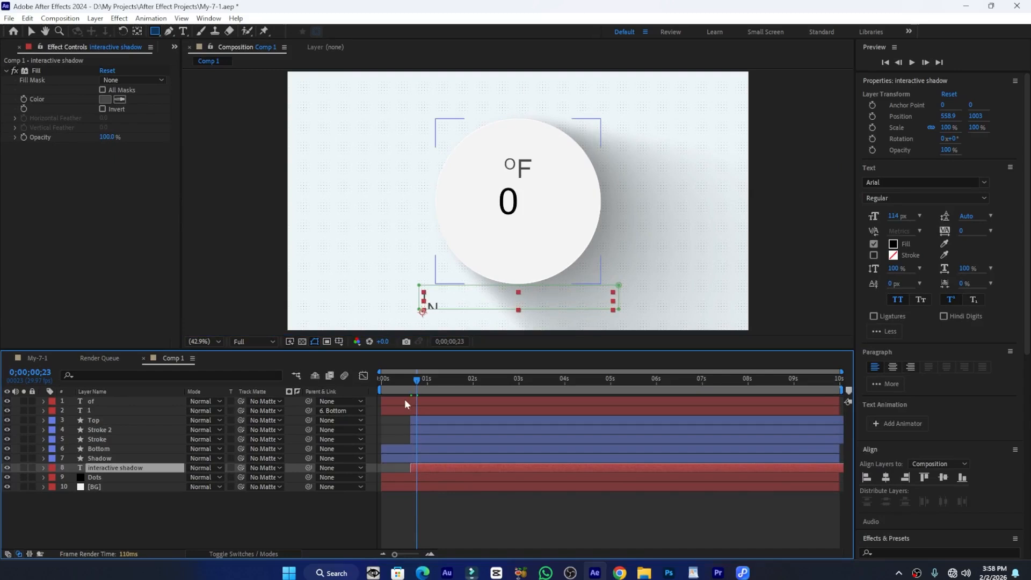
left_click_drag(403, 385, 356, 390)
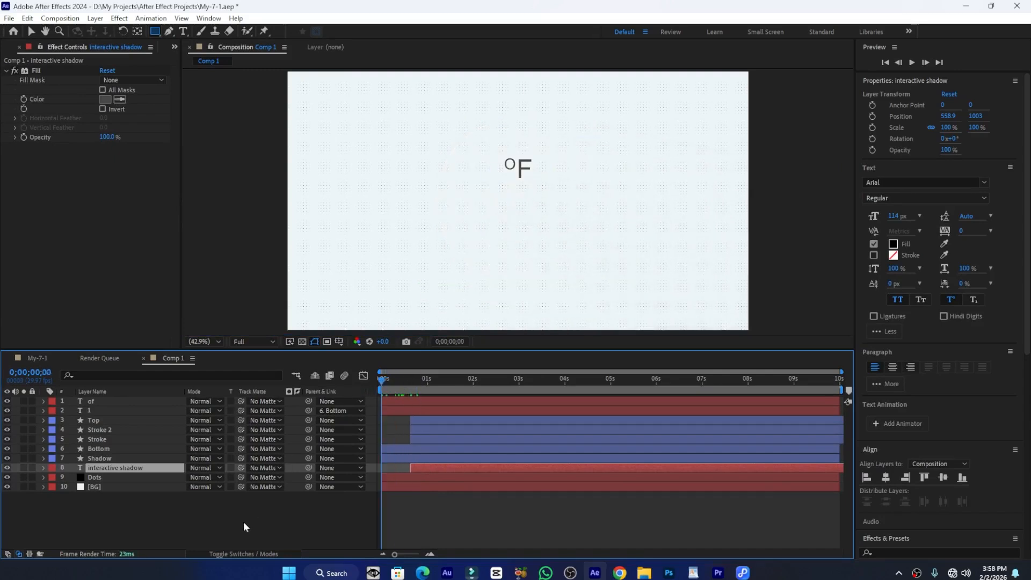
key("space")
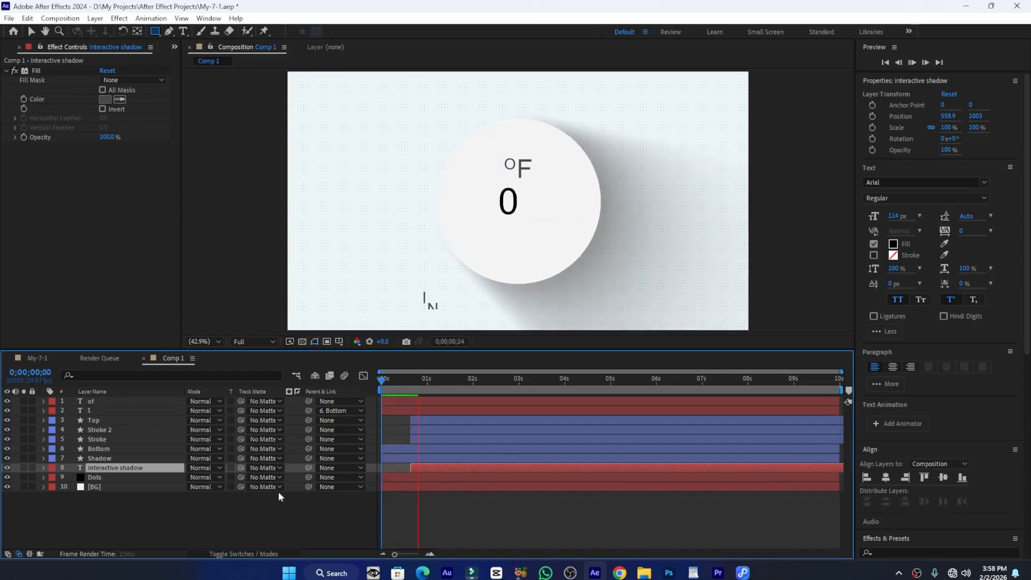
key("space")
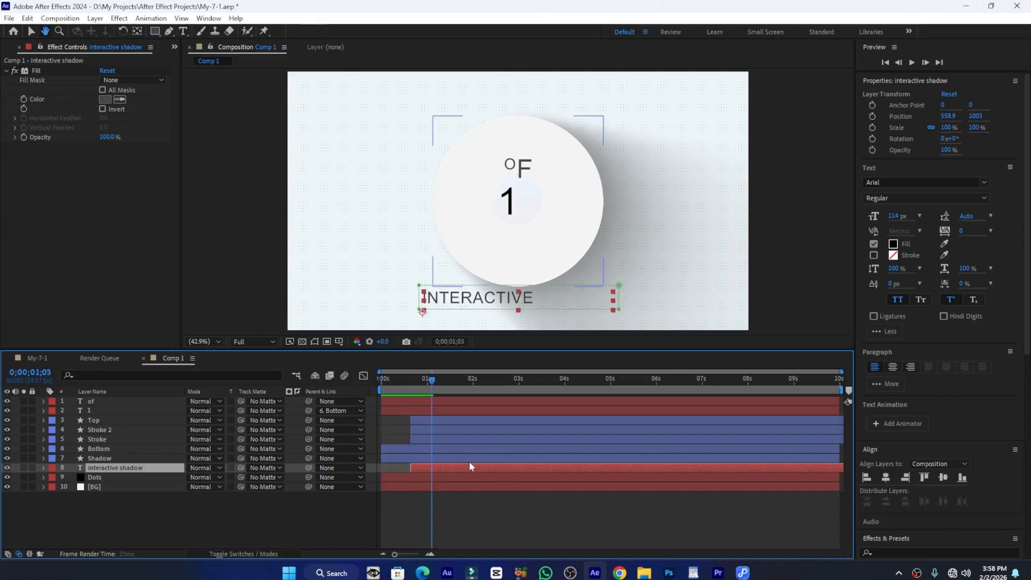
Save the project and copy Animator 1 from the interactive shadow layer.
key("ctrl+s")
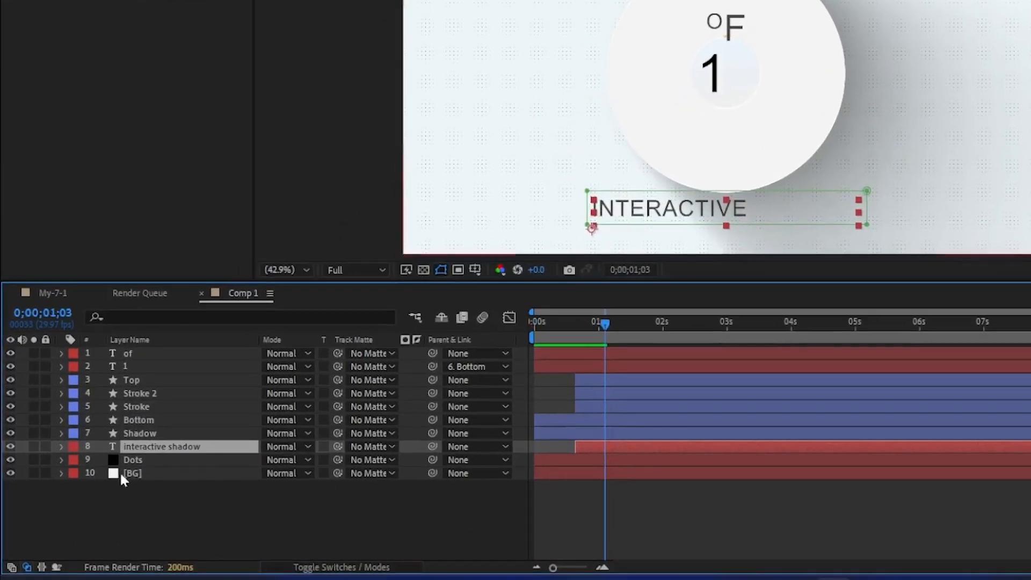
left_click(60, 446)
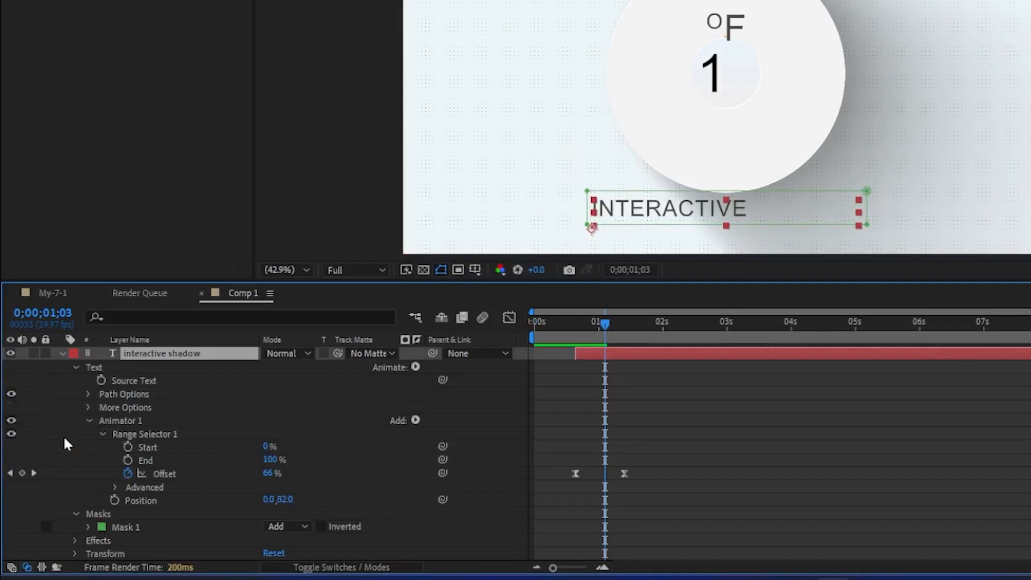
left_click(102, 433)
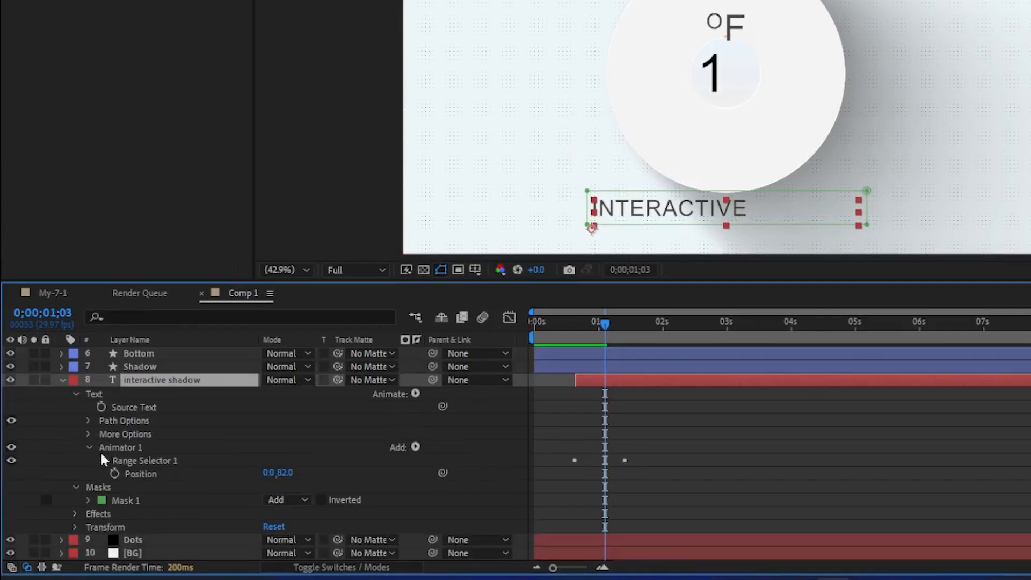
left_click(114, 451)
key("ctrl+c")
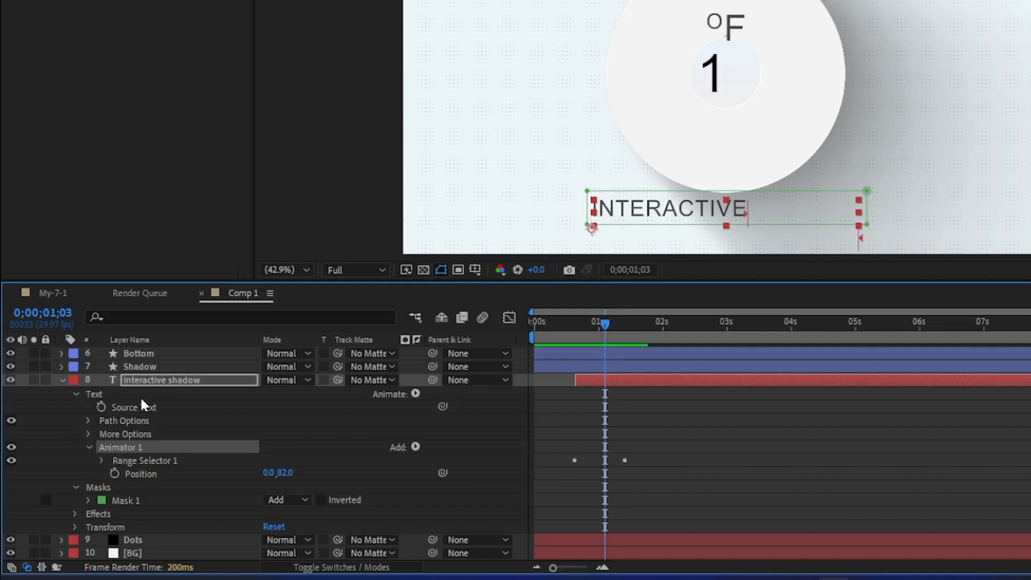
Paste the copied text animator onto the of layer and preview the animation from the beginning.
scroll(134, 408, "up", 3)
left_click(131, 366)
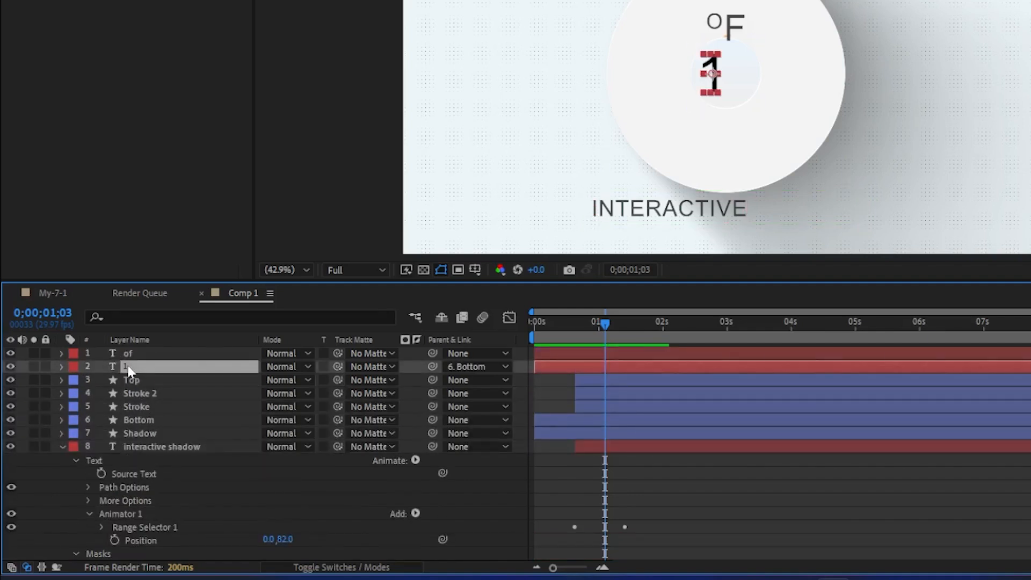
key("ctrl+v")
left_click(121, 353)
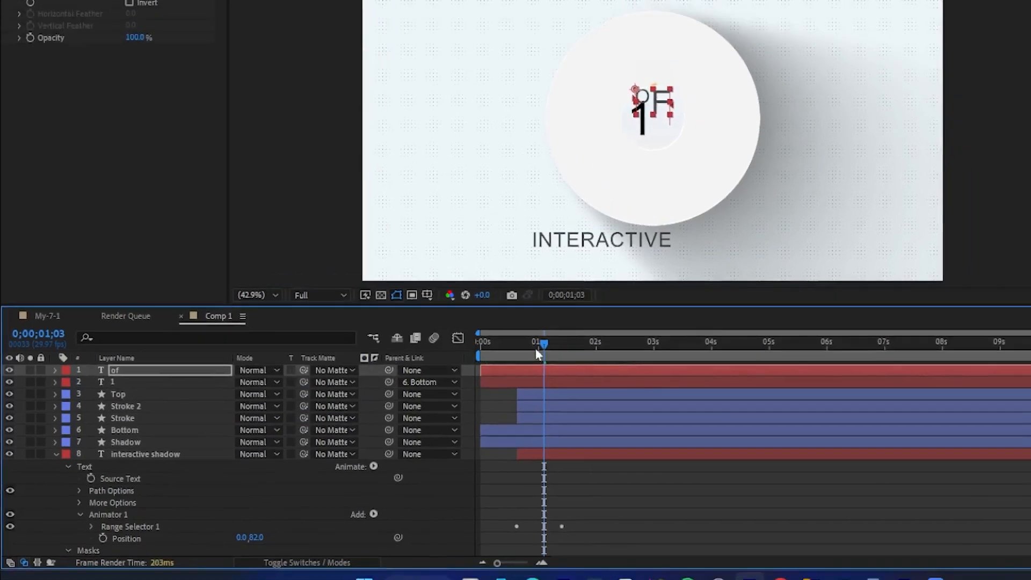
left_click_drag(602, 325, 490, 326)
key("space")
key("space")
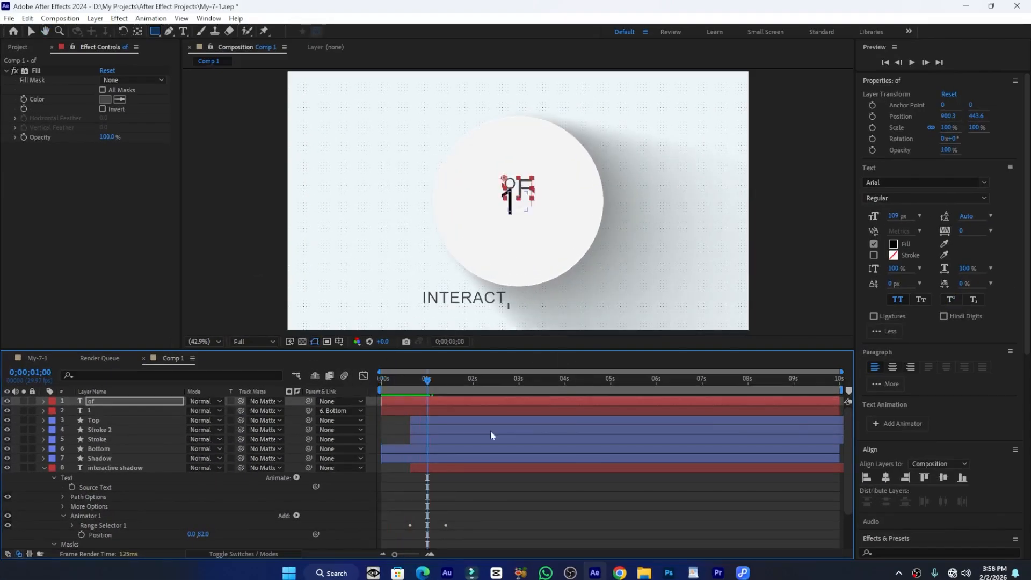
Shift the of layer to start together with the Stroke layers and align its first Offset keyframe with the layer's start.
key("space")
left_click_drag(388, 400, 417, 403)
key("u")
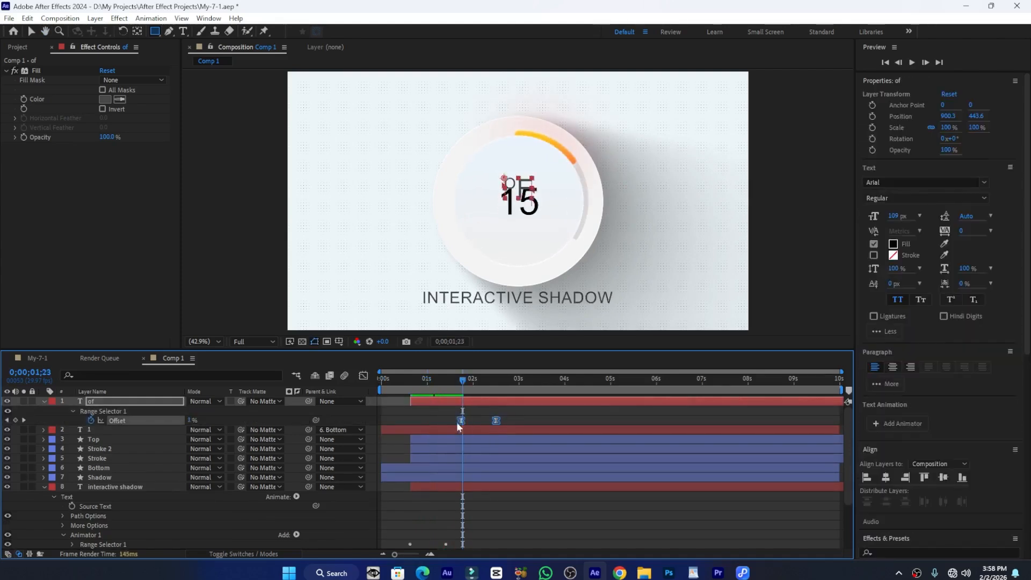
left_click(94, 402)
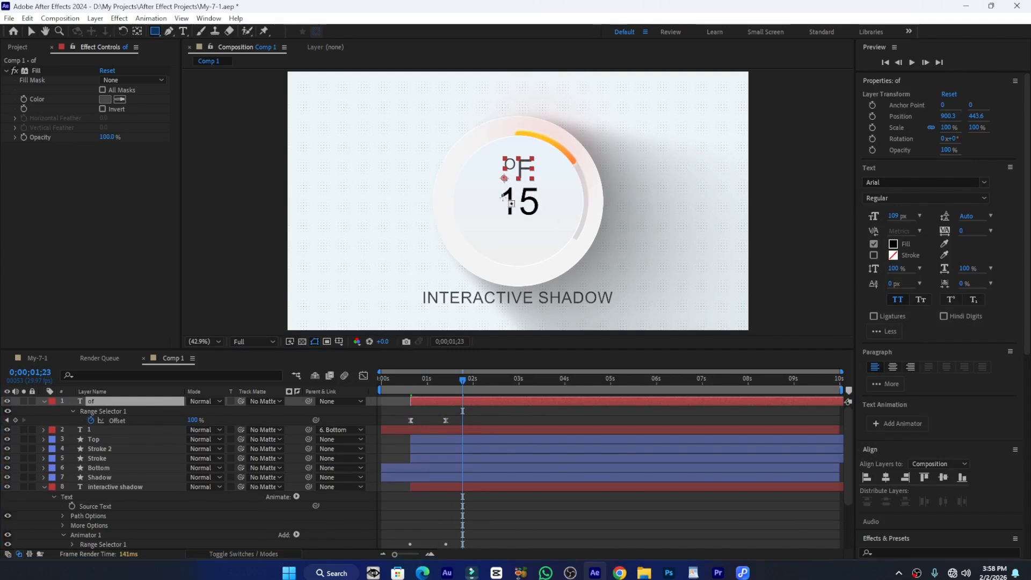
Draw a rectangular mask around the °F label on the of layer and preview from 0;00;00;00.
left_click_drag(516, 174, 544, 183)
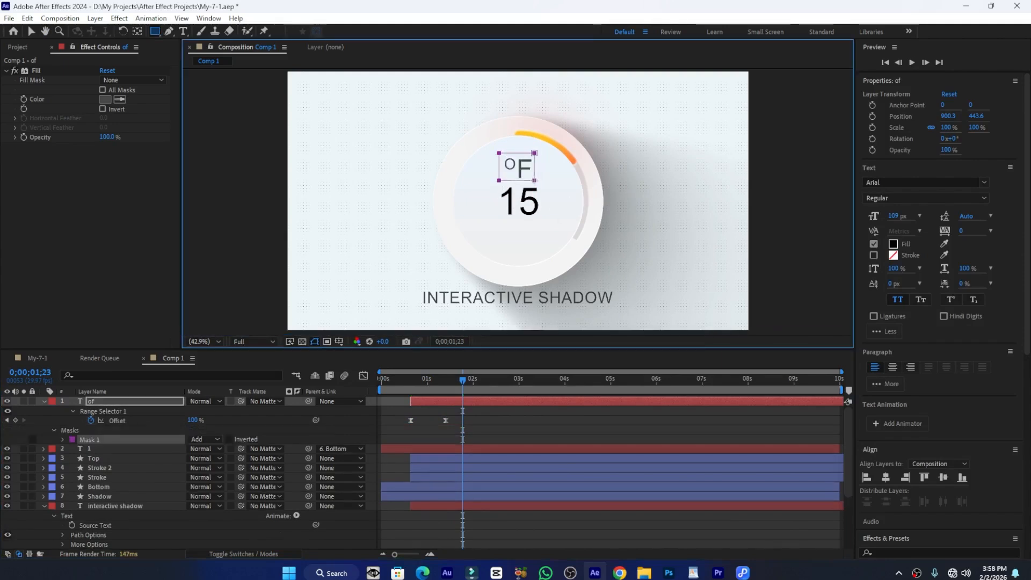
left_click_drag(437, 385, 374, 389)
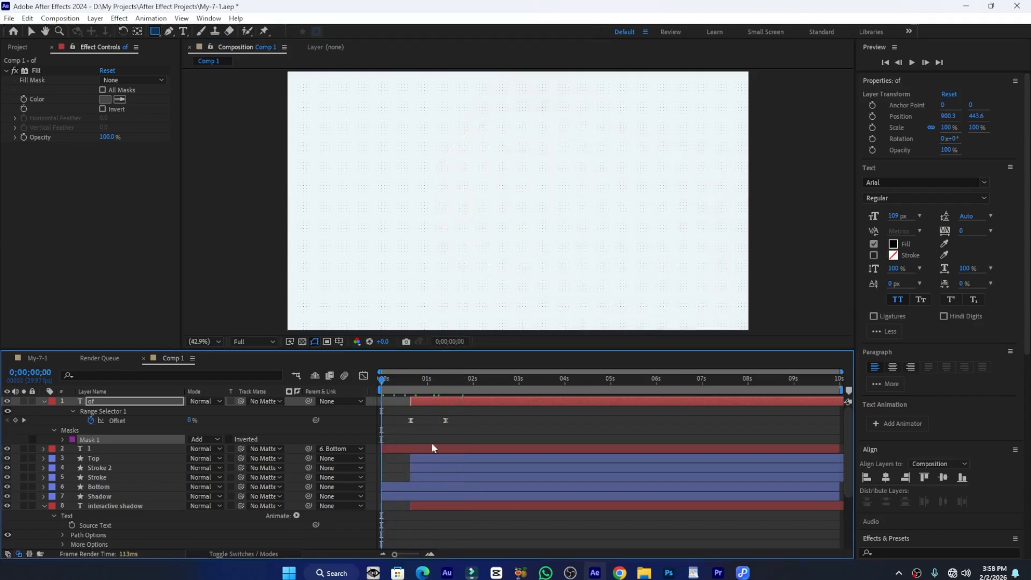
key("space")
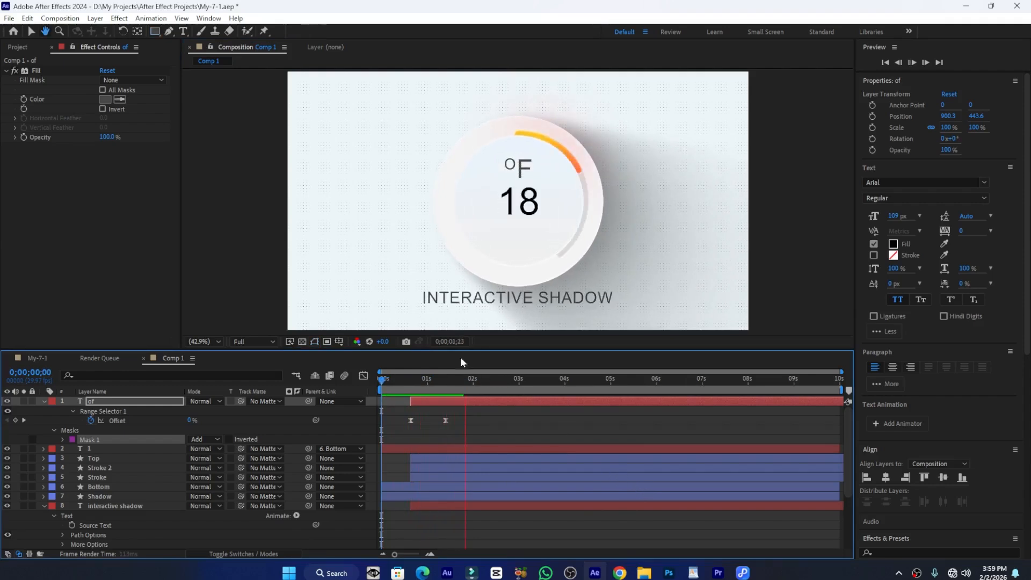
Fine-tune the lower corners of the °F label's mask so its bottom edge sits just beneath the letters, and save the project.
left_click_drag(456, 387, 424, 389)
left_click(134, 401)
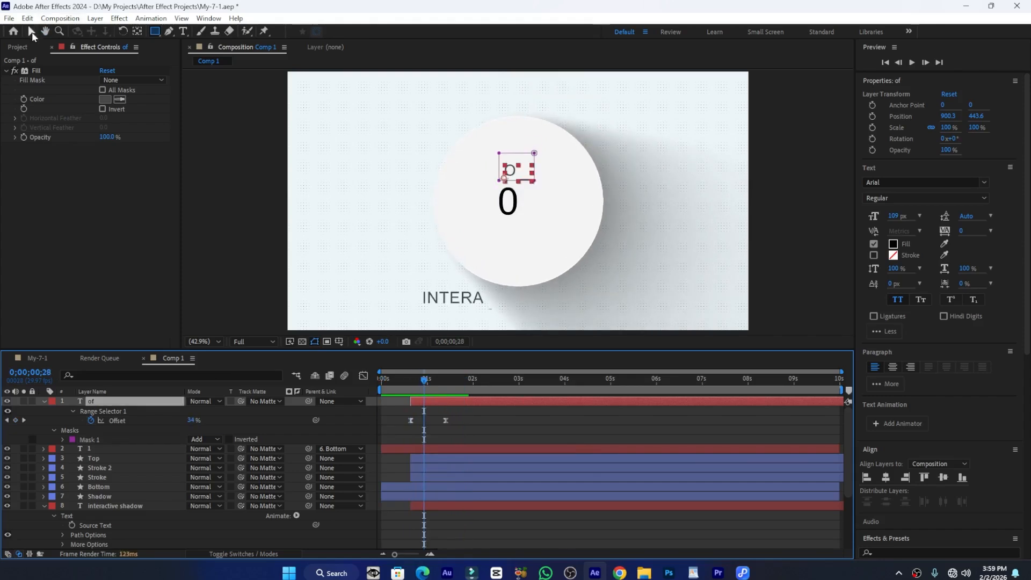
left_click(32, 32)
scroll(539, 184, "up", 2)
left_click_drag(555, 155, 554, 146)
left_click_drag(427, 379, 483, 377)
left_click_drag(555, 146, 555, 150)
left_click_drag(474, 148, 475, 152)
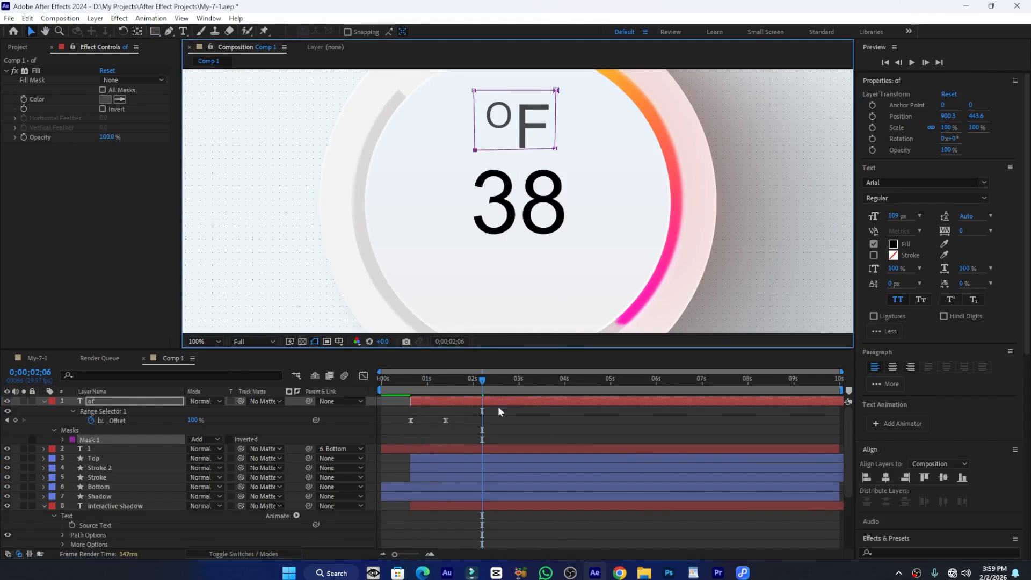
key("space")
key("ctrl+s")
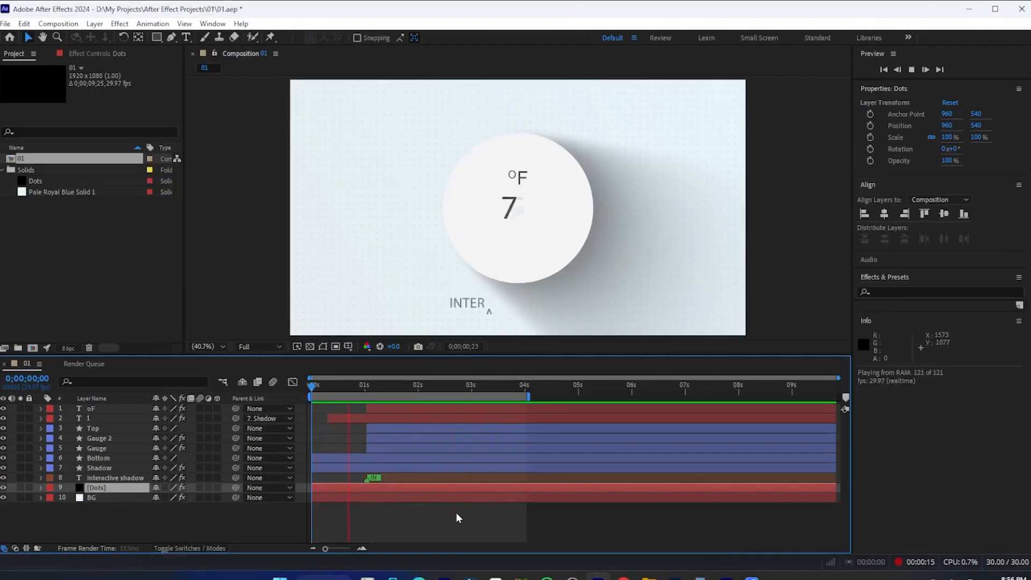
Add composition 01 to the render queue and set its output module to H.264 format with 32 Bit audio.
key("ctrl+m")
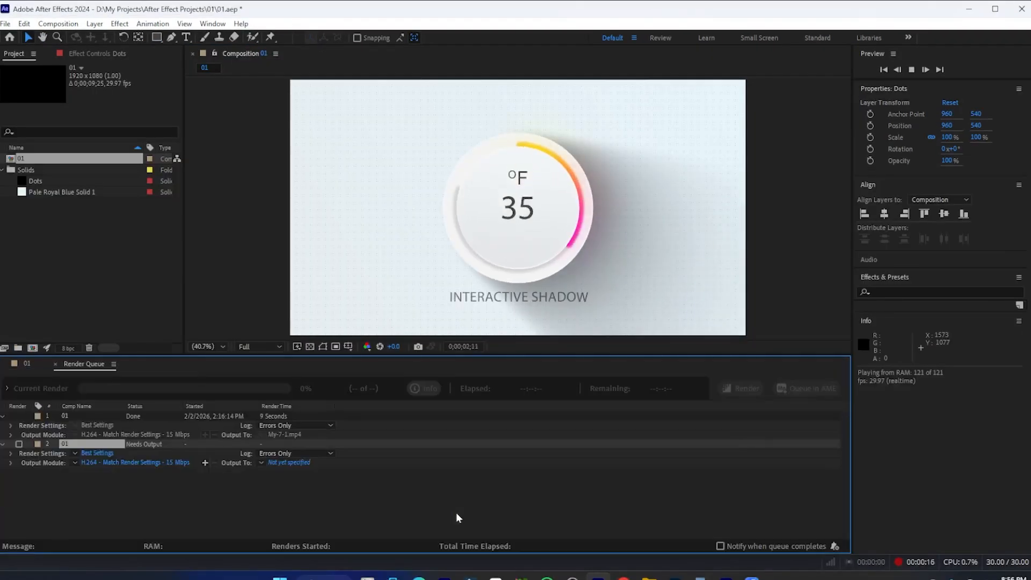
left_click(153, 462)
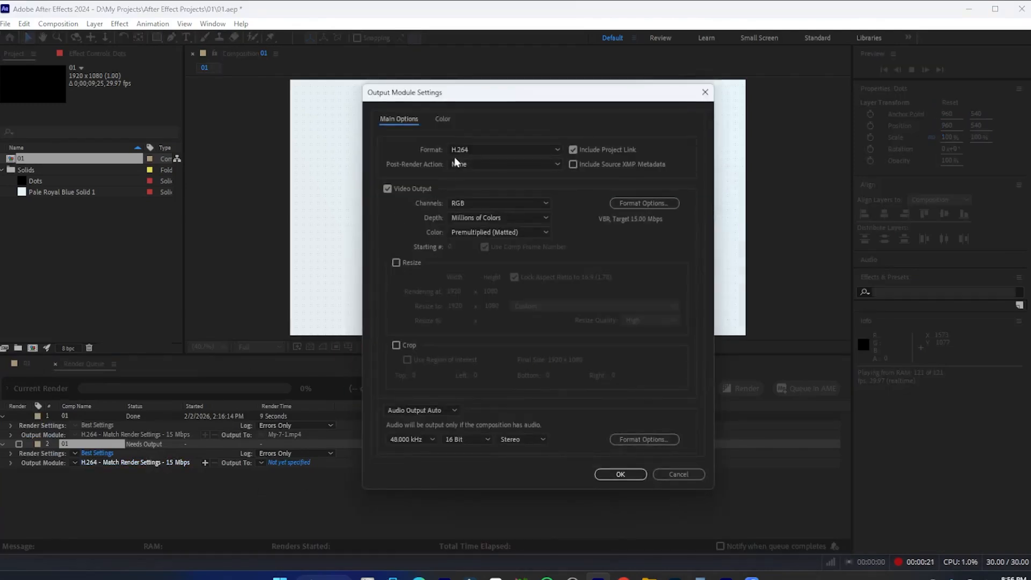
left_click(491, 150)
left_click(446, 199)
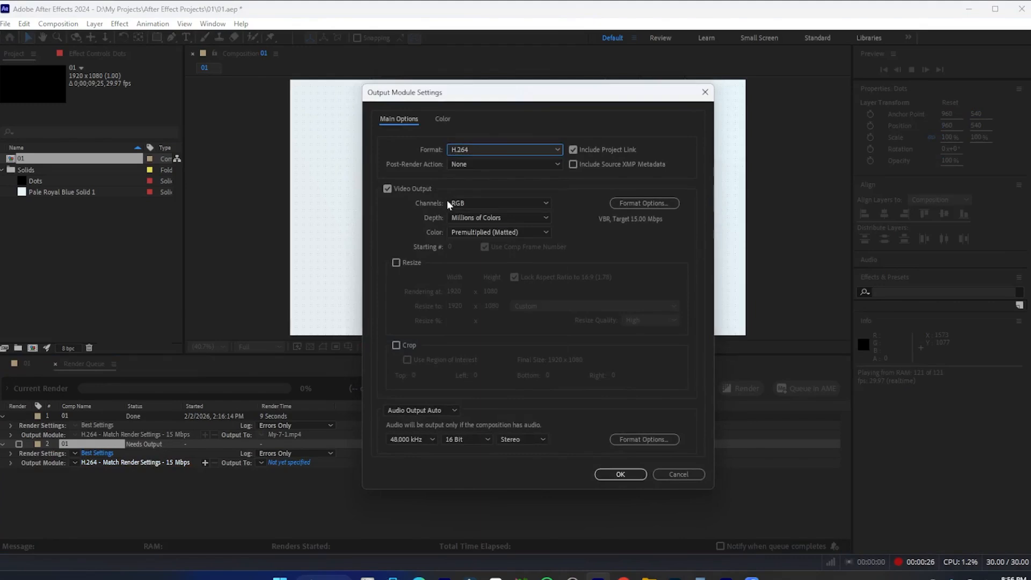
left_click(477, 439)
left_click(476, 471)
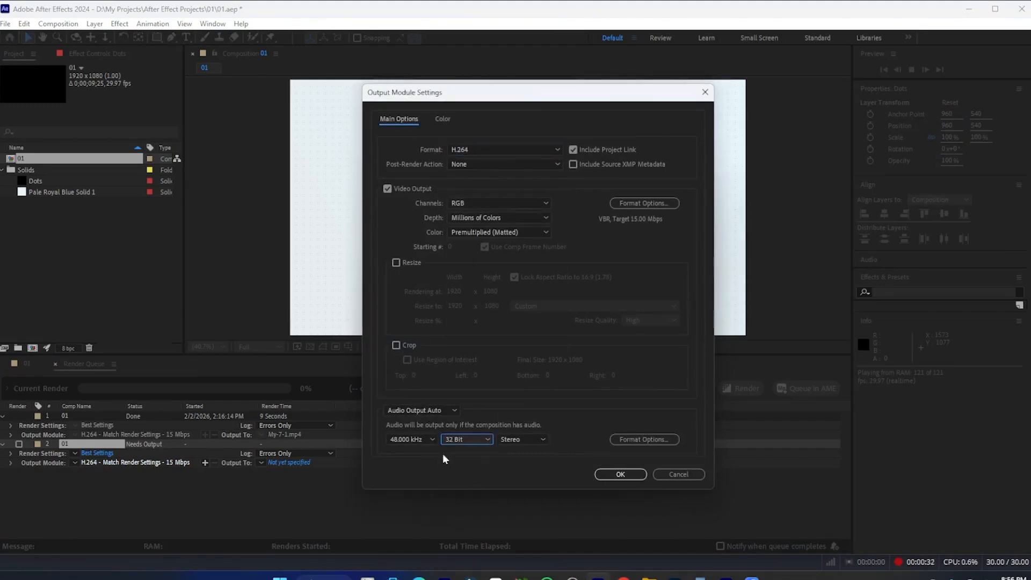
left_click(620, 474)
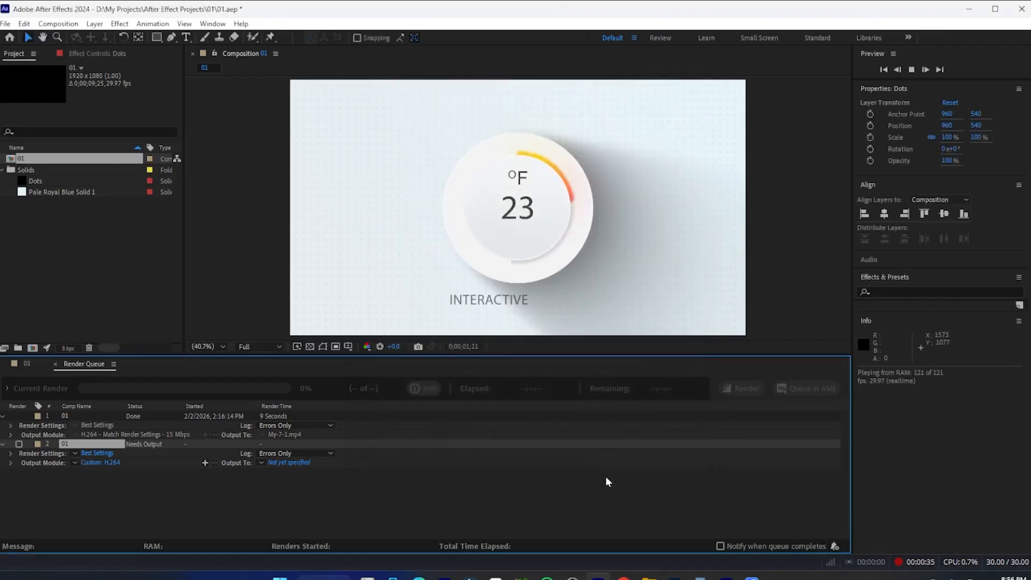
Set the render output to 01.mp4 on the Desktop and start the render.
left_click(278, 461)
left_click(42, 121)
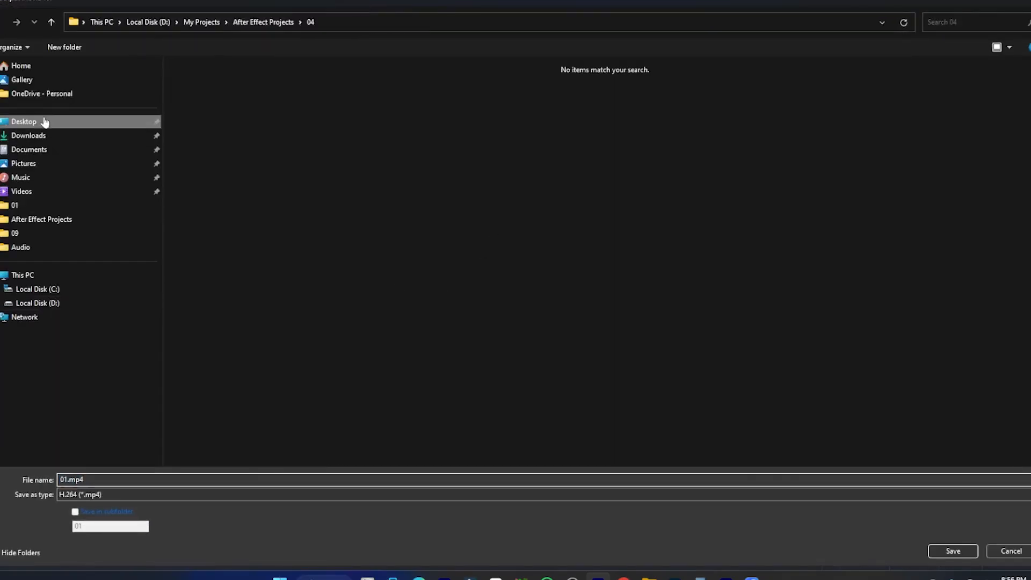
left_click(955, 552)
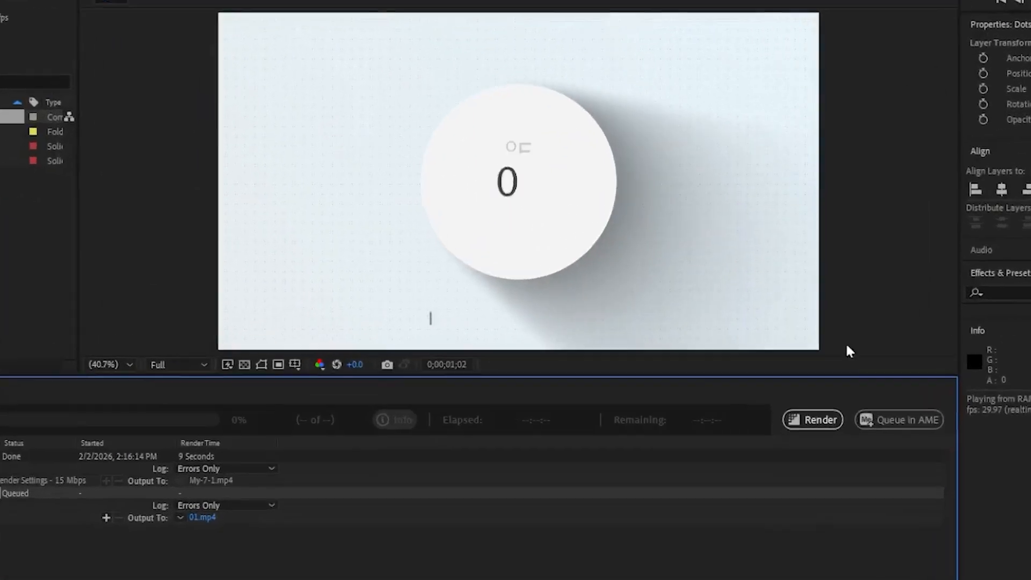
left_click(851, 437)
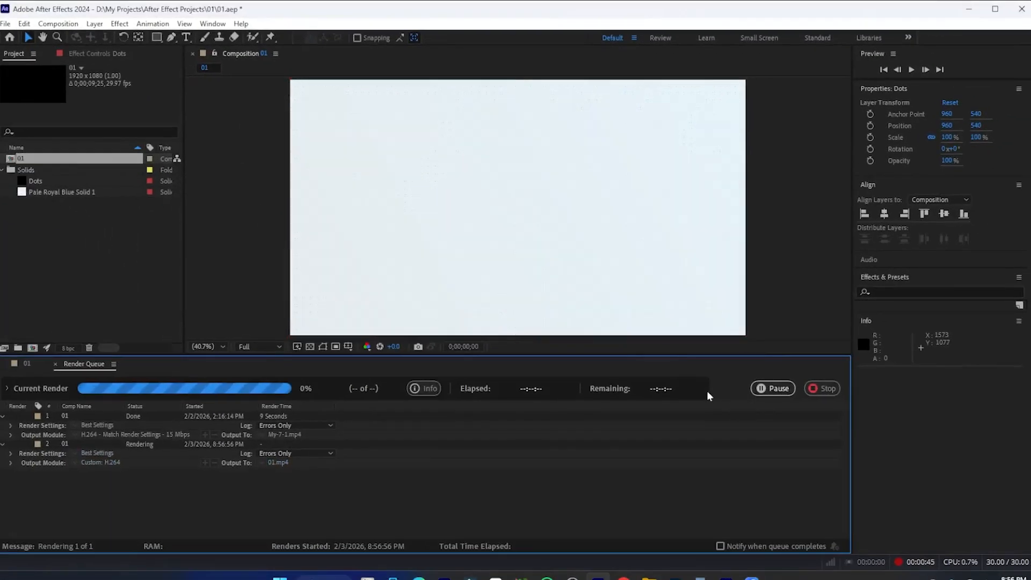